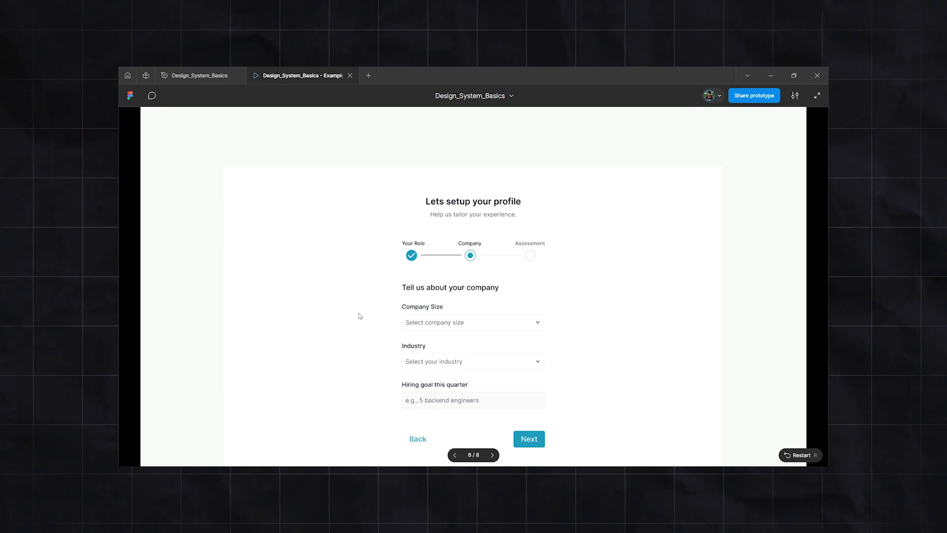
Step: Try out the Company Size and Industry dropdowns on the company form in the prototype preview
scroll(375, 314, "down", 3)
left_click(500, 236)
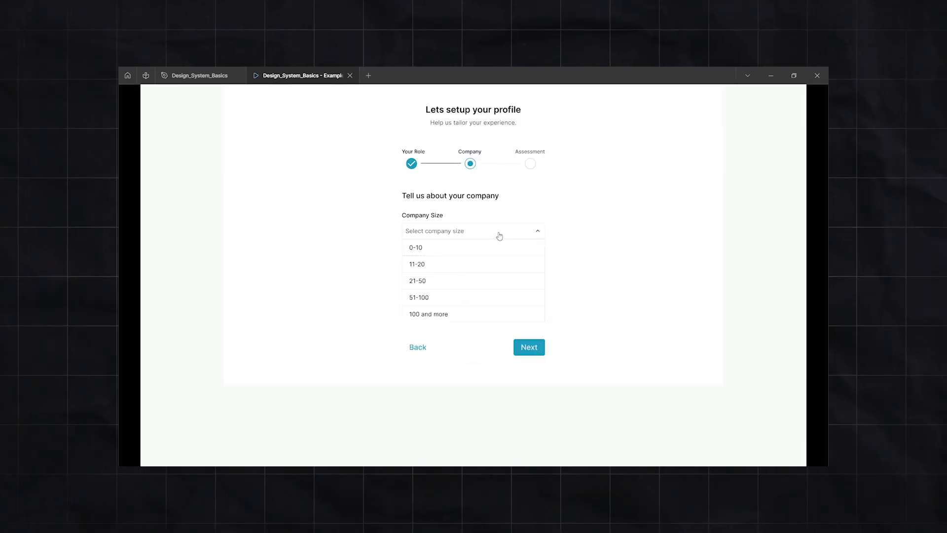
left_click(471, 297)
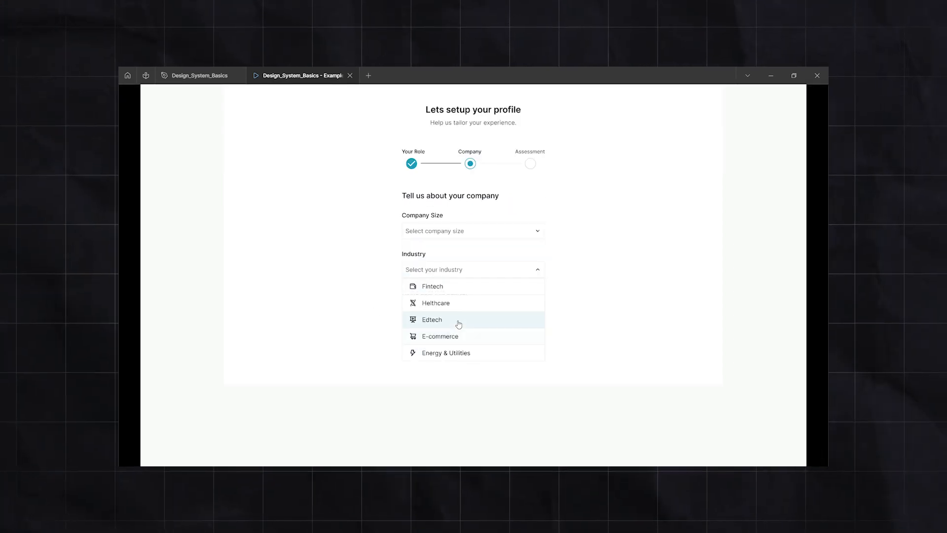
left_click(625, 301)
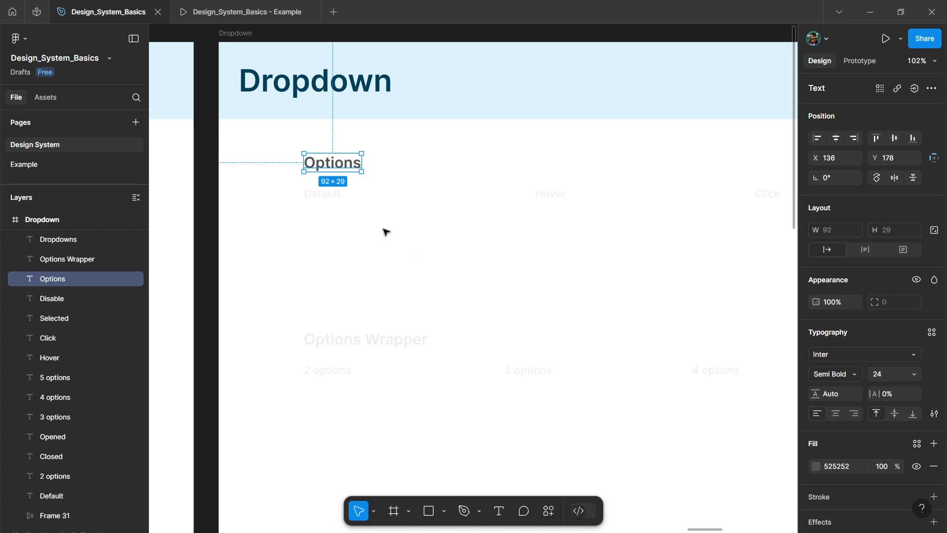
Step: Set the opacity of the Options Wrapper and Dropdowns headings to 100%
scroll(385, 222, "down", 5)
scroll(380, 247, "up", 3)
left_click(374, 206)
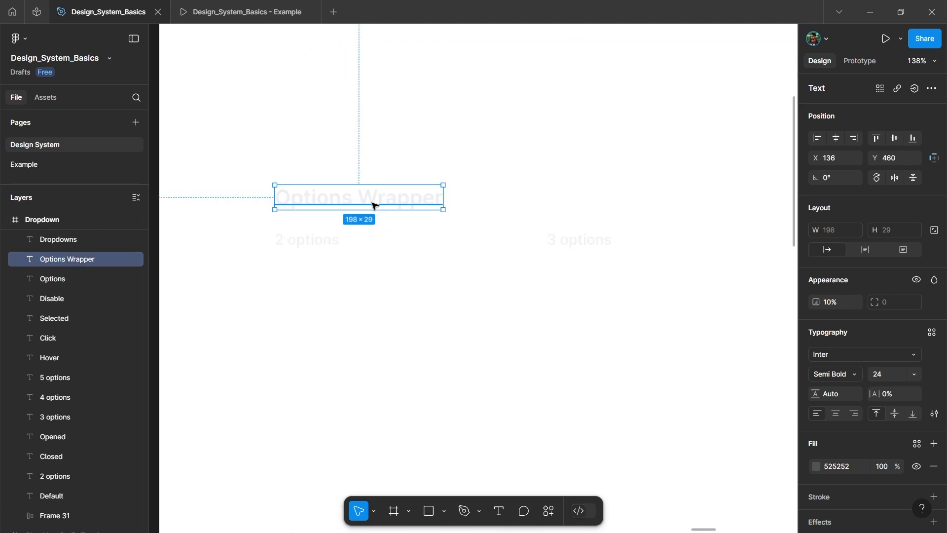
scroll(374, 206, "down", 3)
key("0")
scroll(368, 265, "down", 5)
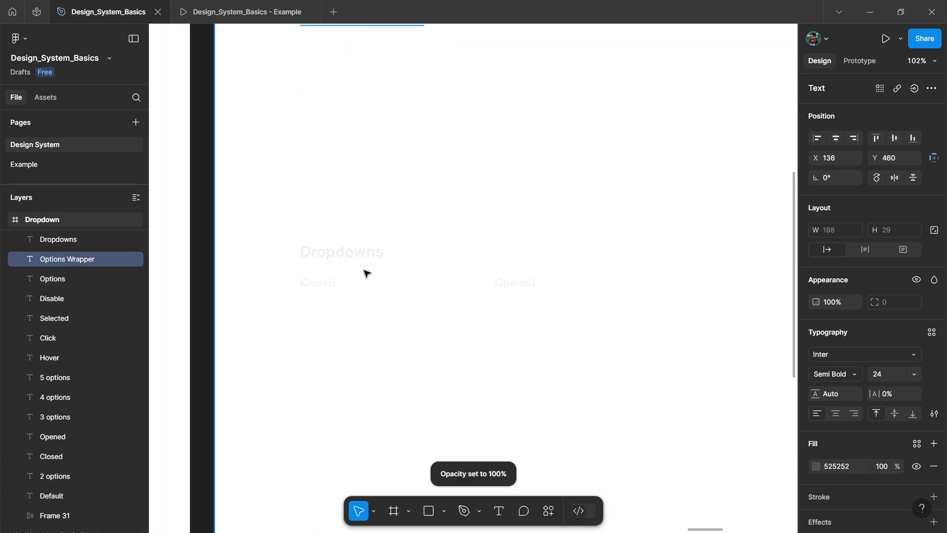
scroll(366, 271, "up", 3)
left_click(361, 249)
scroll(360, 250, "down", 3)
key("0")
left_click(360, 273)
scroll(360, 277, "up", 6)
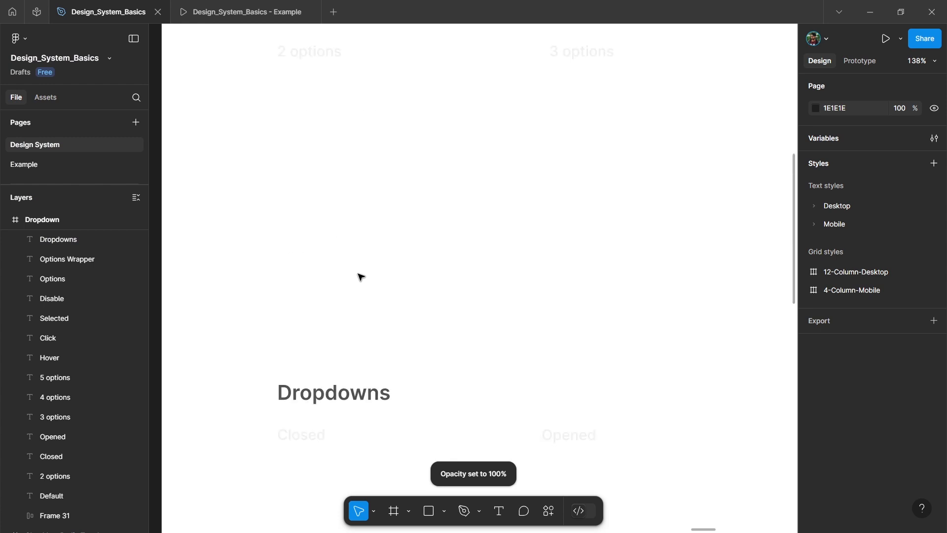
Step: Set the opacity of the Default label under the Options heading to 100%
scroll(361, 277, "up", 5)
left_click(319, 197)
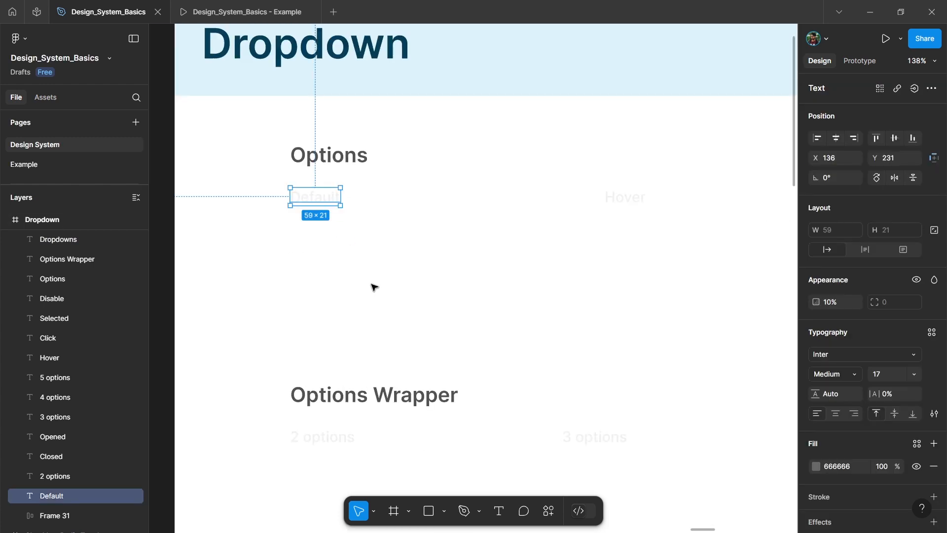
key("0")
left_click(348, 280)
Step: Add a text layer reading "Option 1" below the Default label
key("t")
scroll(300, 248, "up", 1)
left_click(317, 253)
type("Option 1")
key("Escape")
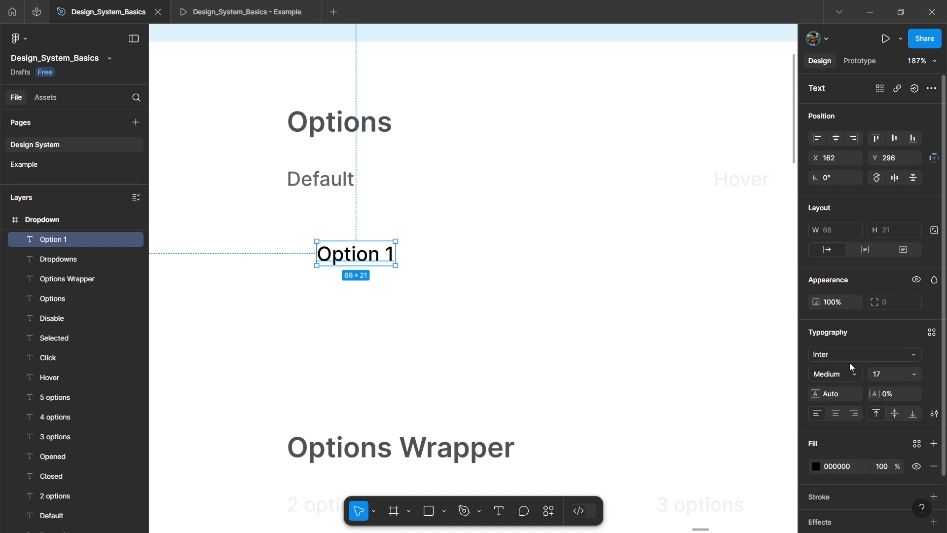
Step: Apply the Desktop/Input/Text 01 text style to the Option 1 text
left_click(932, 330)
scroll(701, 384, "down", 4)
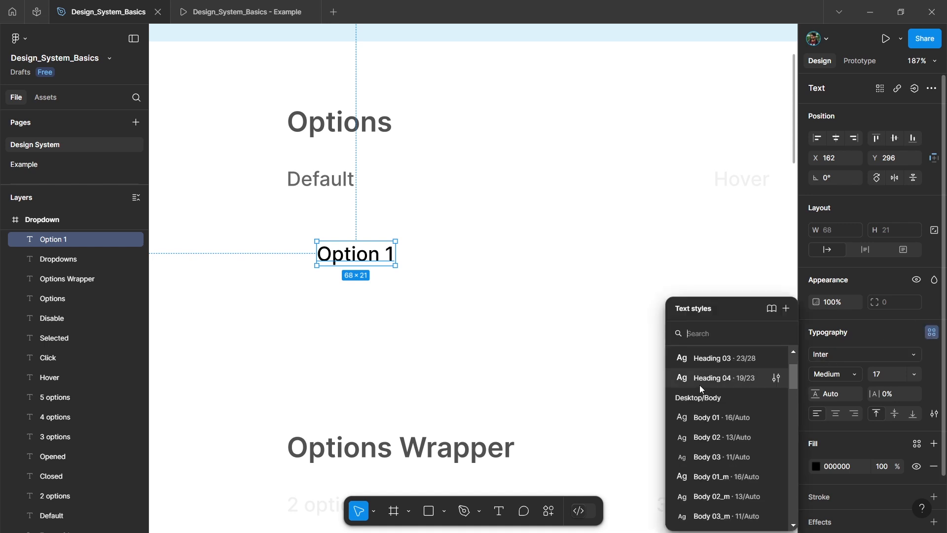
scroll(715, 424, "down", 3)
left_click(721, 467)
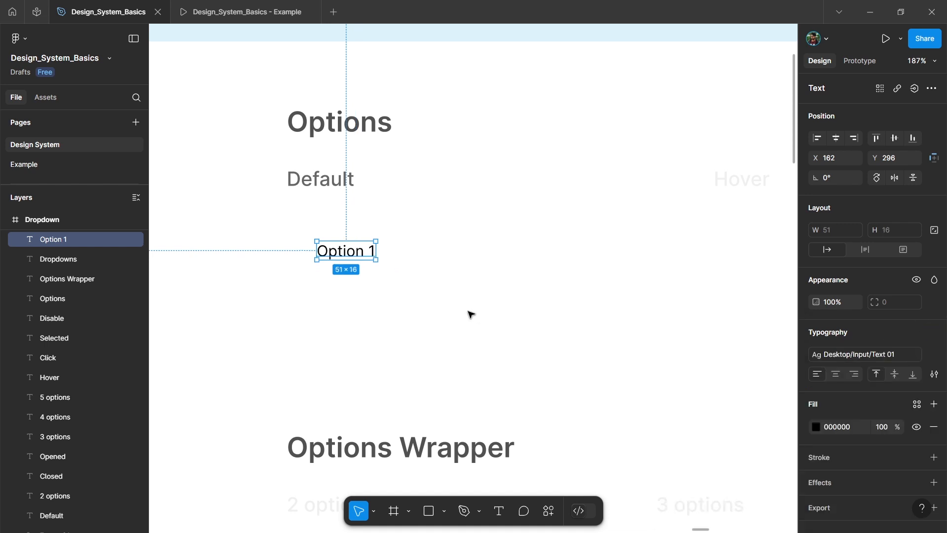
left_click(470, 313)
Step: Apply the library color Color/Text/Text_Primary as the fill of the Option 1 text
scroll(363, 231, "up", 2)
left_click(417, 257)
scroll(848, 409, "down", 1)
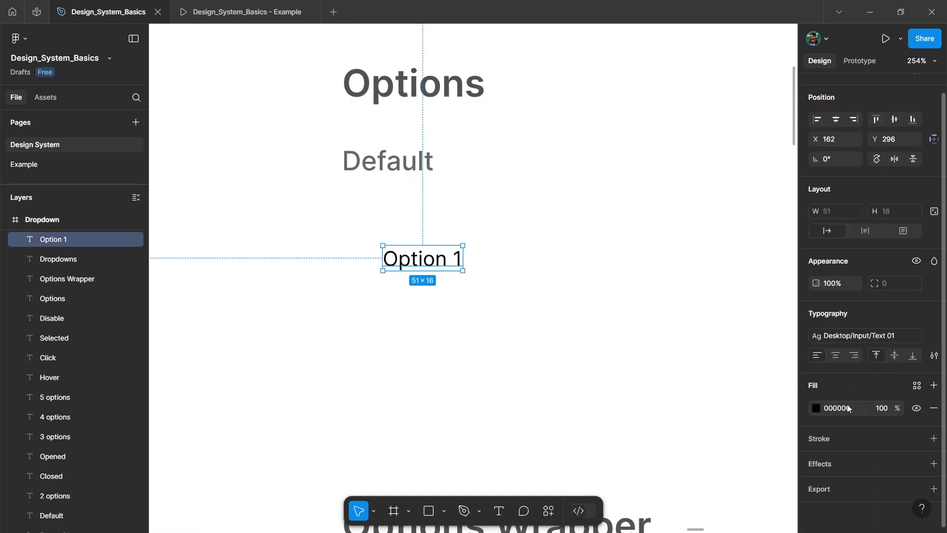
left_click(916, 385)
type("text")
left_click(710, 371)
left_click(476, 314)
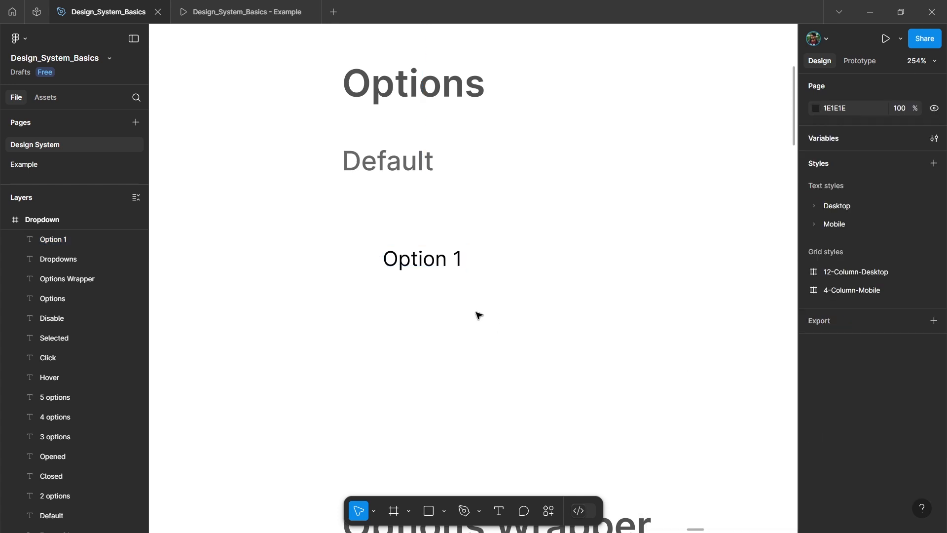
Step: Place an instance of the Search icon component just before the Option 1 text
scroll(190, 200, "left", 1)
left_click(49, 96)
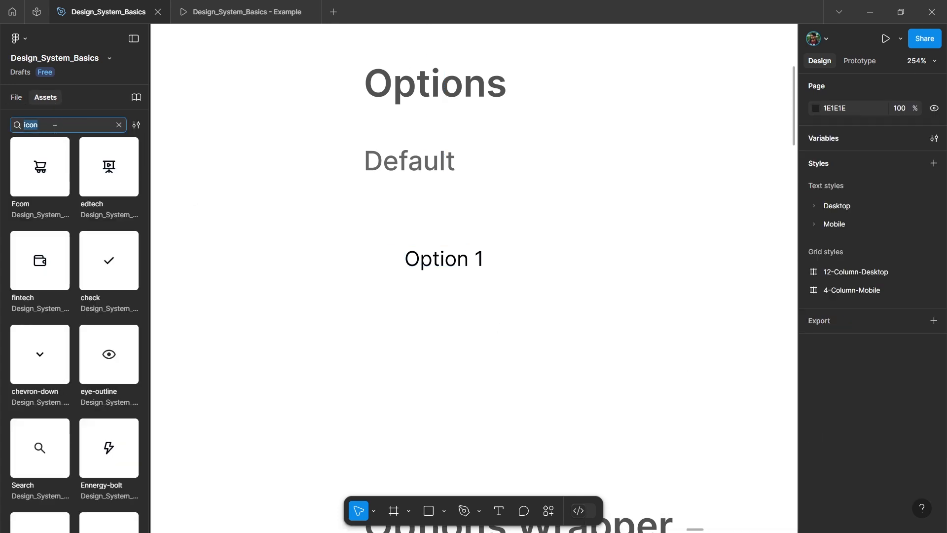
scroll(37, 246, "down", 2)
scroll(62, 332, "up", 2)
scroll(60, 310, "down", 1)
left_click_drag(38, 390, 368, 265)
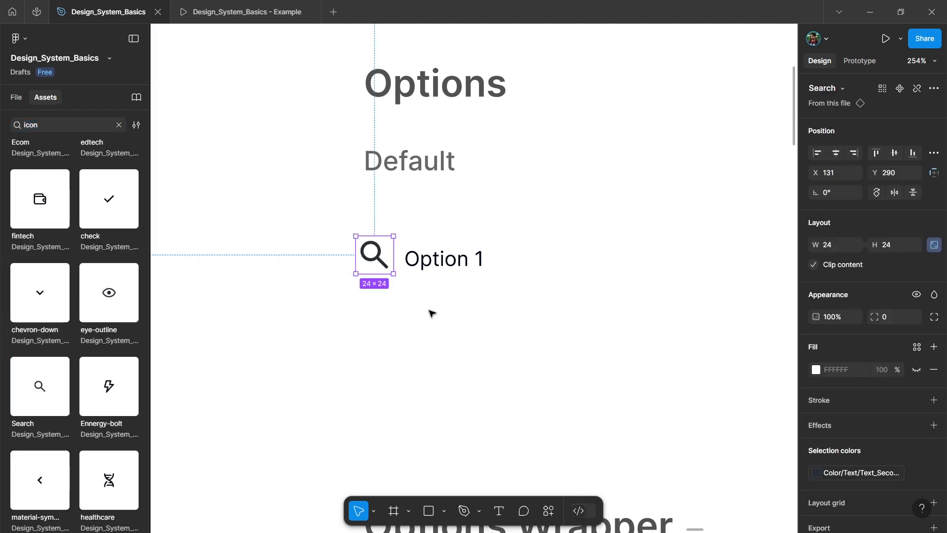
left_click(18, 94)
Step: Scale the Search icon to 16 × 16
scroll(854, 351, "down", 2)
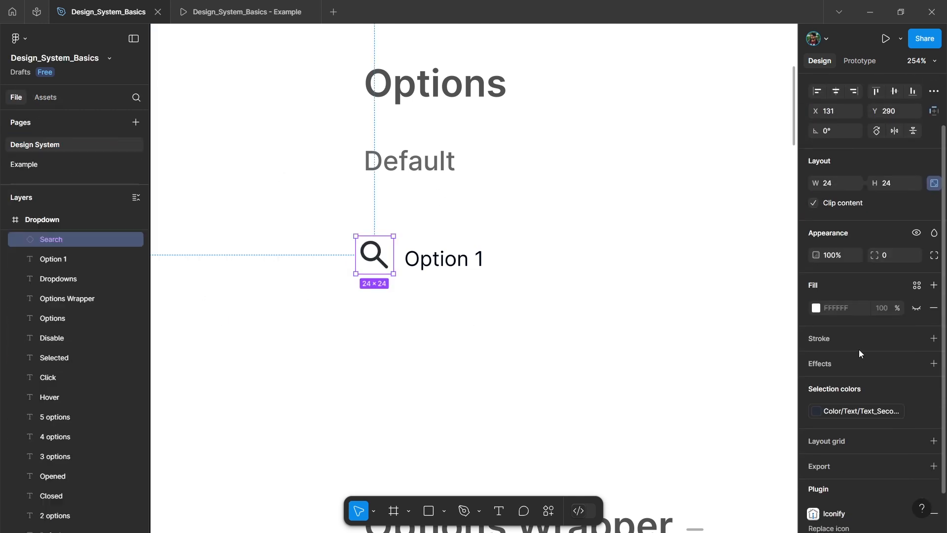
key("k")
left_click(837, 255)
type("16")
key("Return")
key("v")
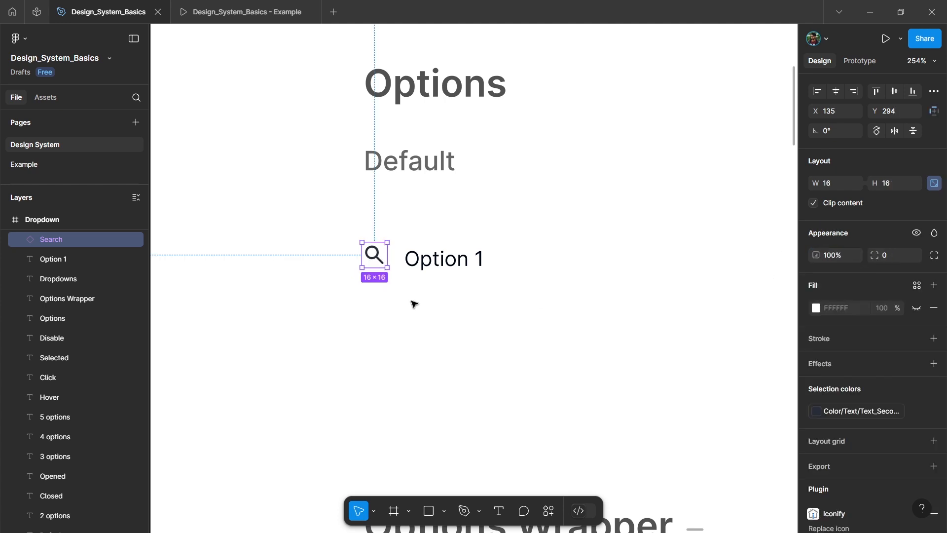
Step: Change the Search icon's color to the library color Color/Text/Text_Primary
scroll(409, 266, "up", 1)
scroll(834, 357, "down", 1)
left_click(861, 371)
left_click(701, 425)
key("Escape")
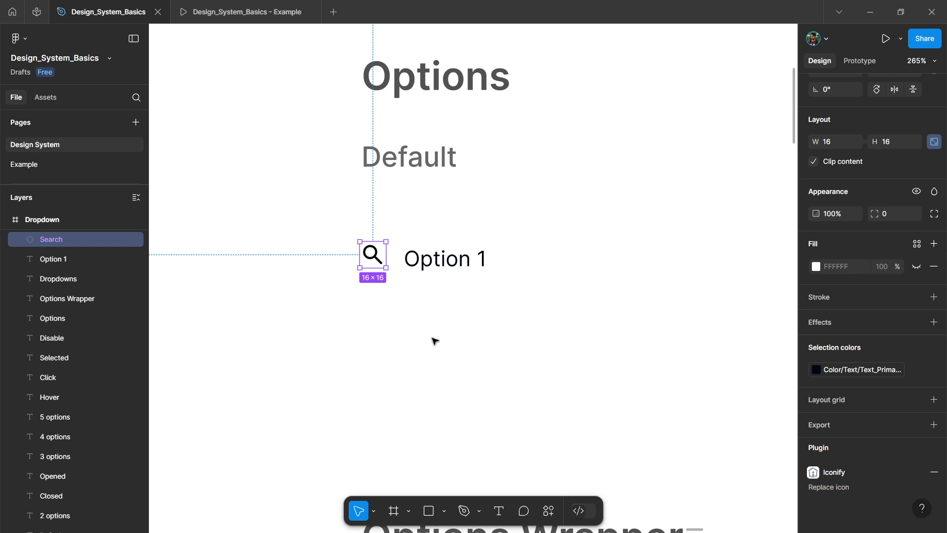
Step: Wrap the Search icon and Option 1 text in a horizontal auto layout with a gap of 12
left_click(458, 258, "shift")
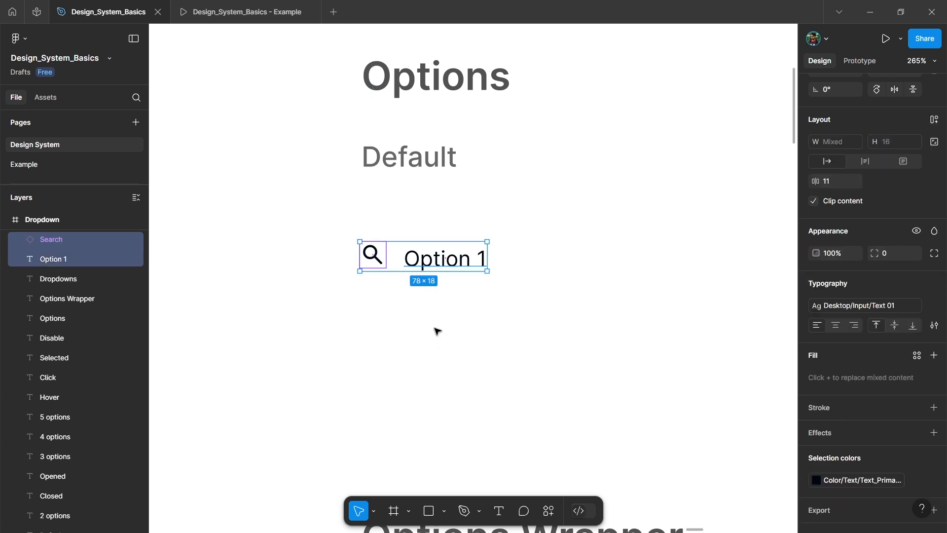
key("shift+a")
left_click(836, 215)
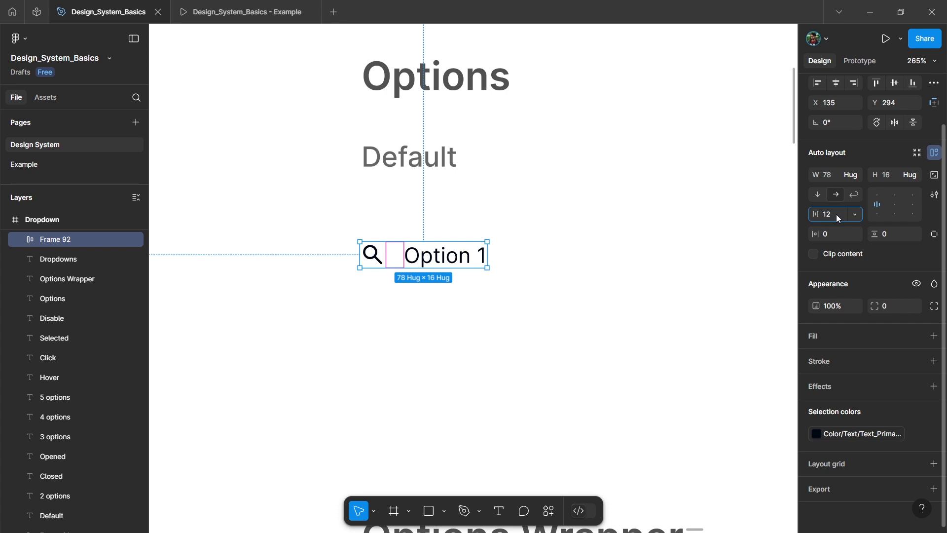
type("12")
Step: Set the option row's horizontal padding to 16 and its vertical padding to 8
left_click(837, 233)
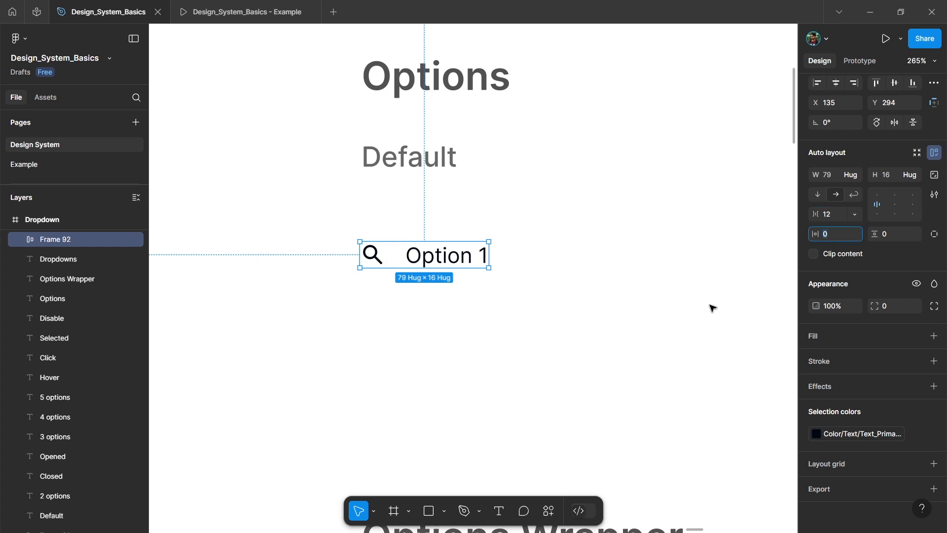
type("16")
key("Return")
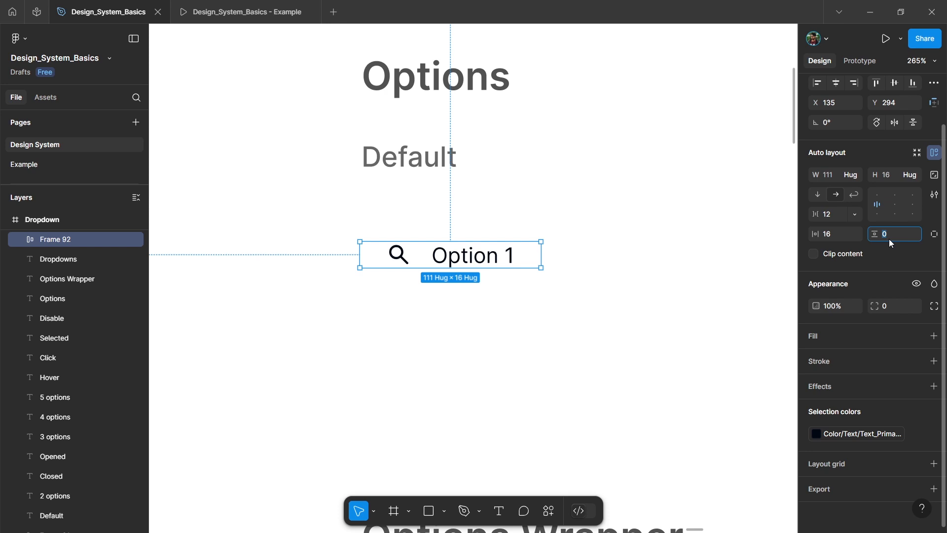
type("8")
key("Return")
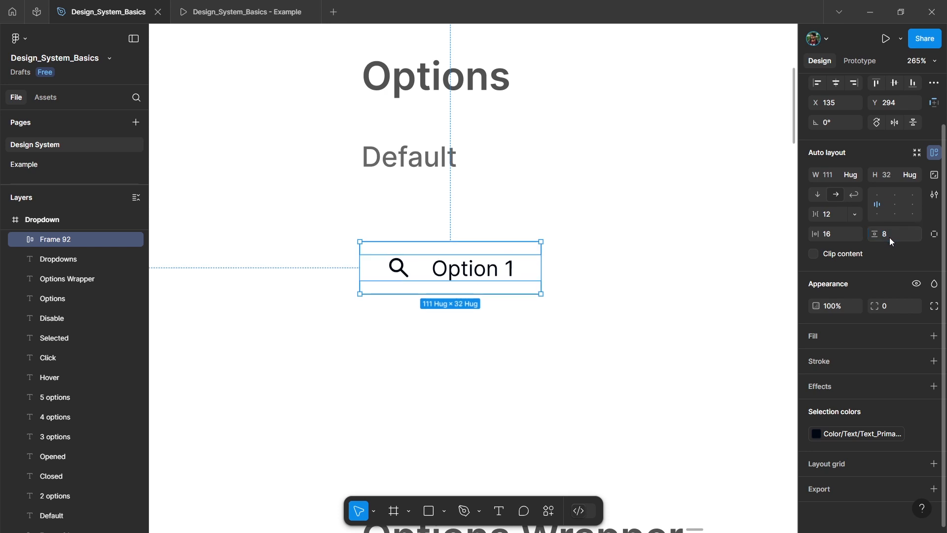
Step: Set the option row's width to 250
left_click(832, 177)
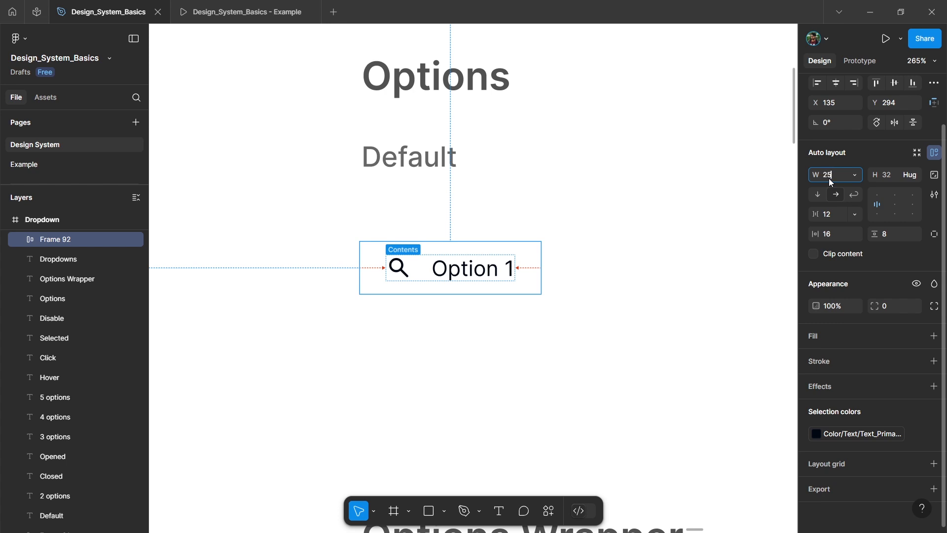
type("250")
key("Return")
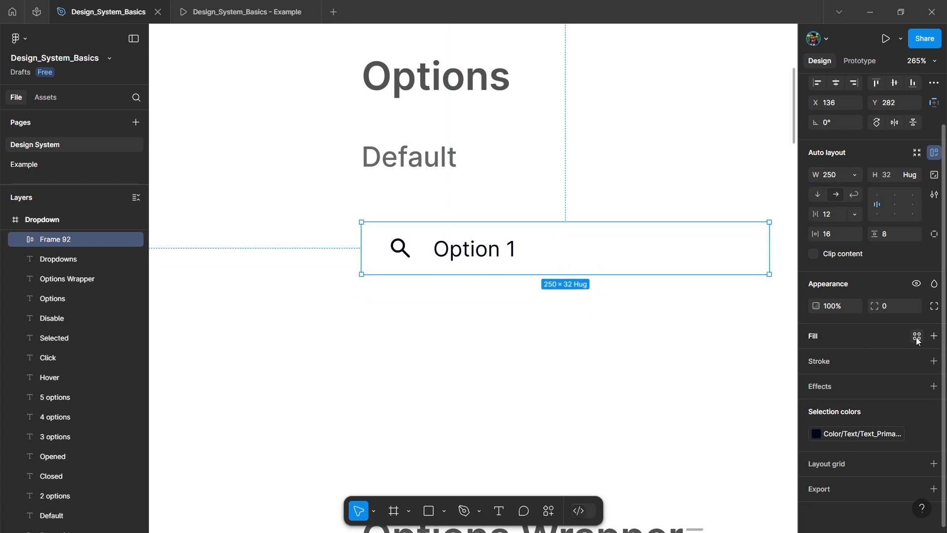
Step: Fill the option row with the library color Color/Shades/white
left_click(916, 338)
type("whit")
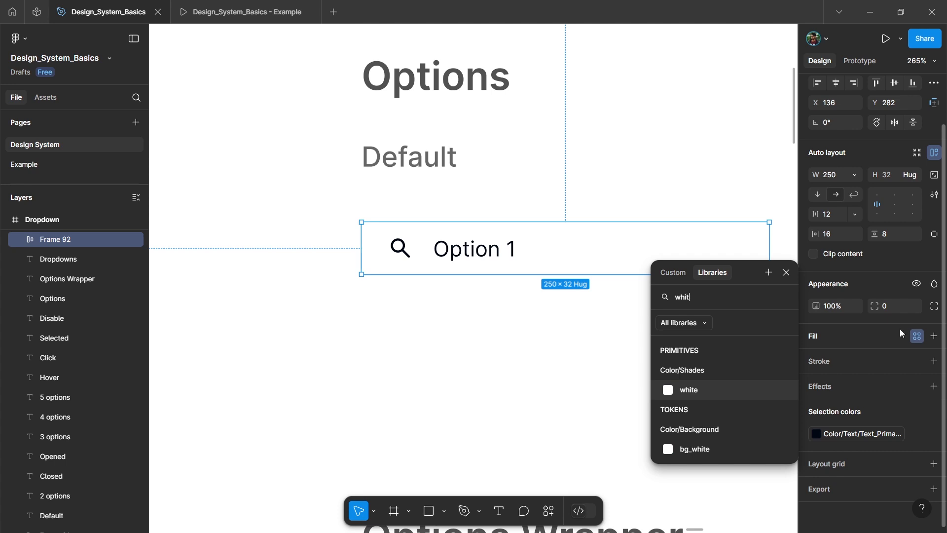
left_click(699, 388)
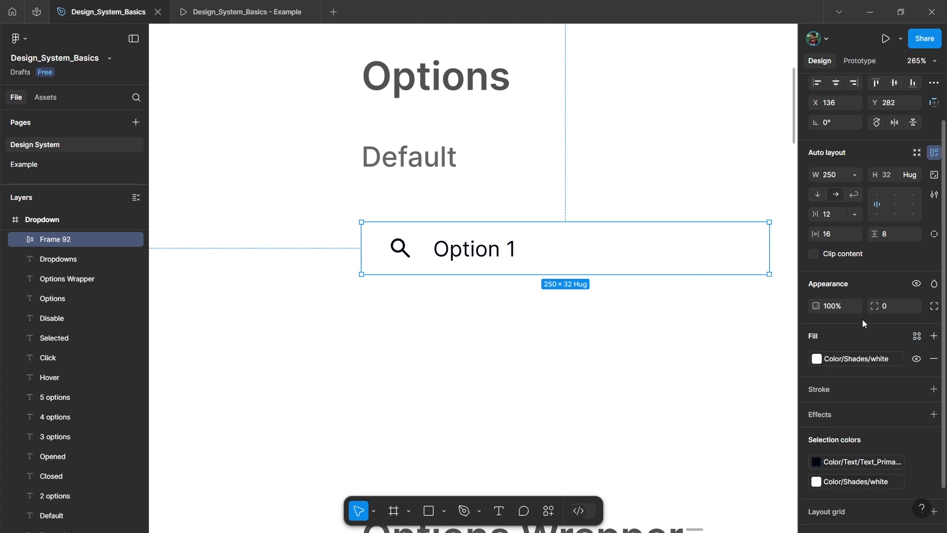
Step: Add a Color/Neutral/N50 stroke to the option row and limit it to the top side
left_click(916, 390)
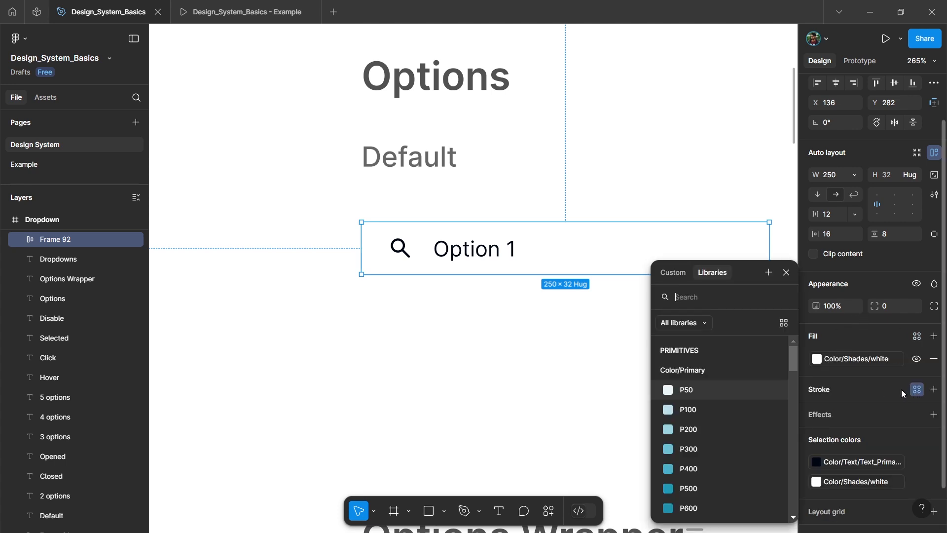
type("neu")
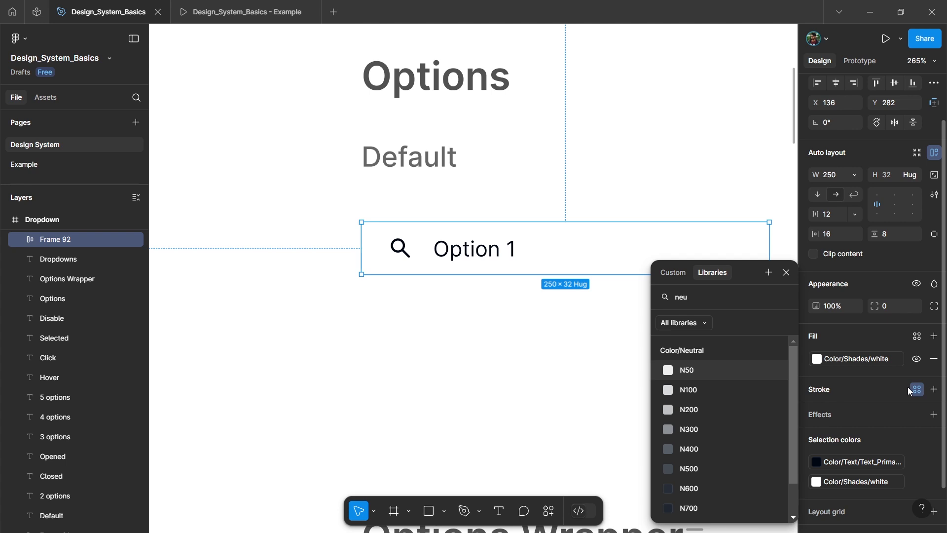
key("Return")
left_click(933, 432)
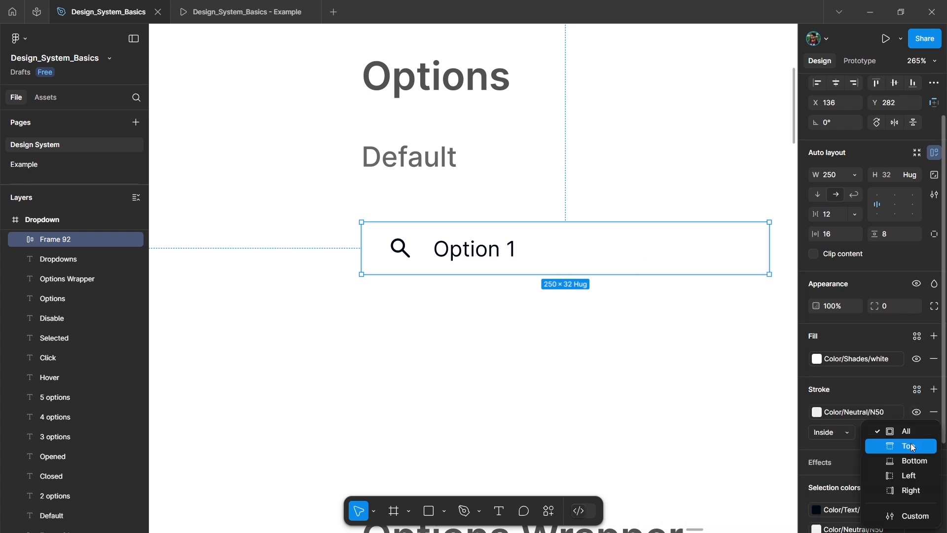
left_click(895, 446)
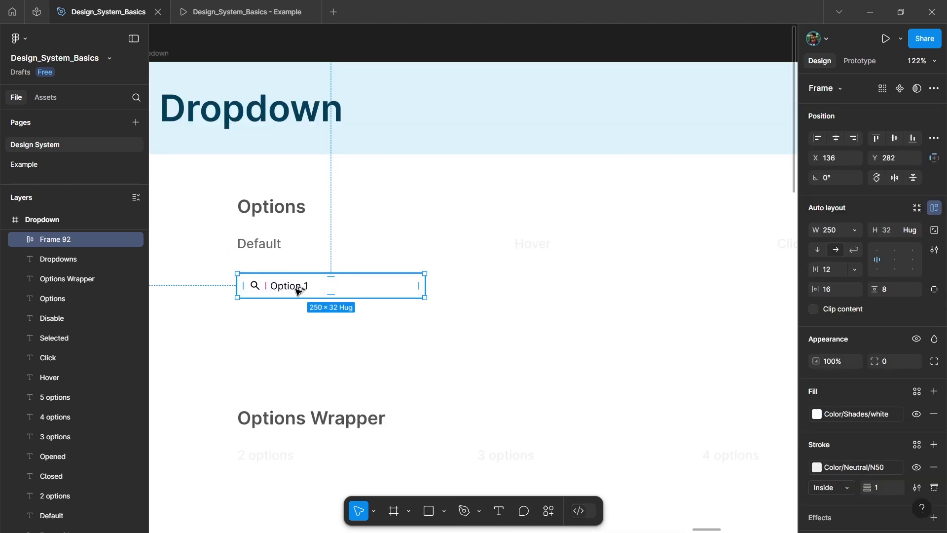
Step: Duplicate the option row under the Hover label and set that label's opacity to 100%
left_click_drag(298, 286, 576, 286)
scroll(567, 265, "up", 2)
left_click(529, 240)
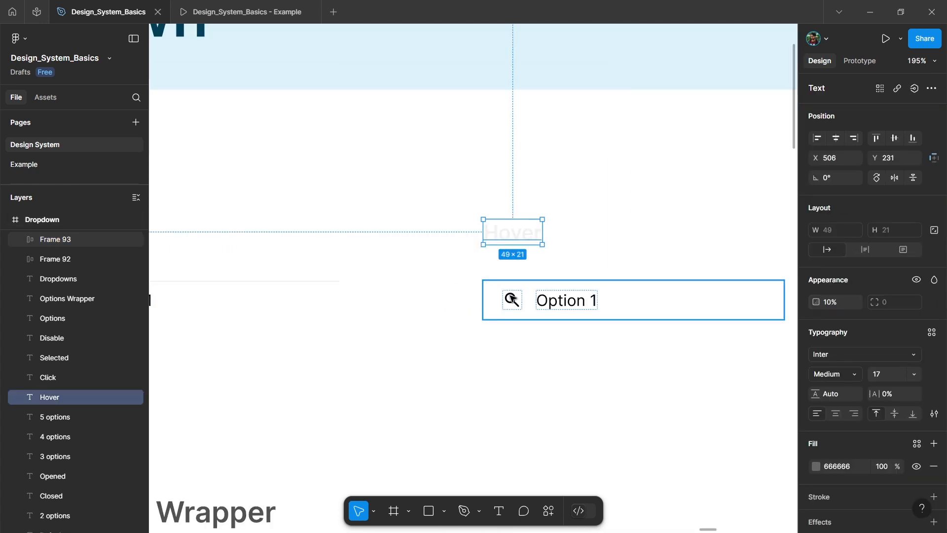
key("0")
scroll(360, 214, "down", 3)
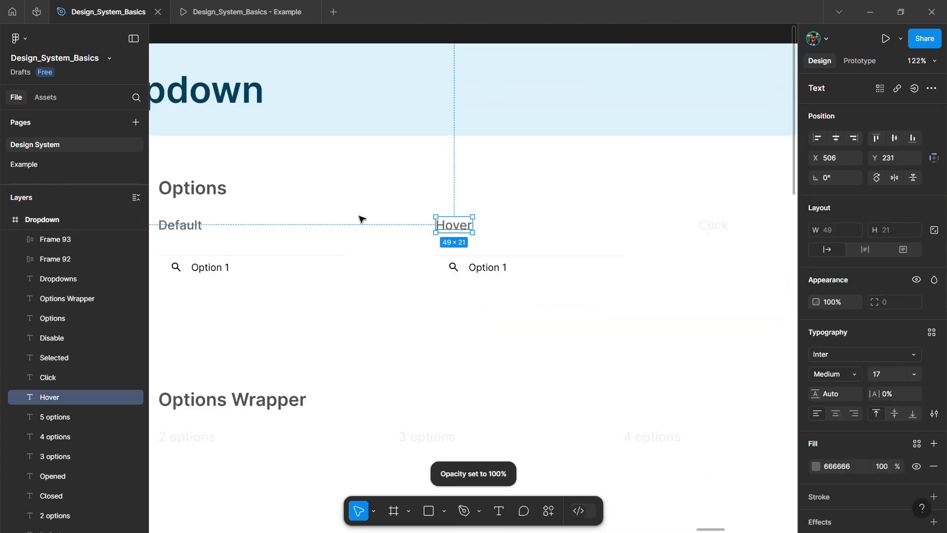
Step: Change the fill of the option row under Hover to Color/Primary/P50
left_click(599, 277)
scroll(607, 285, "up", 2)
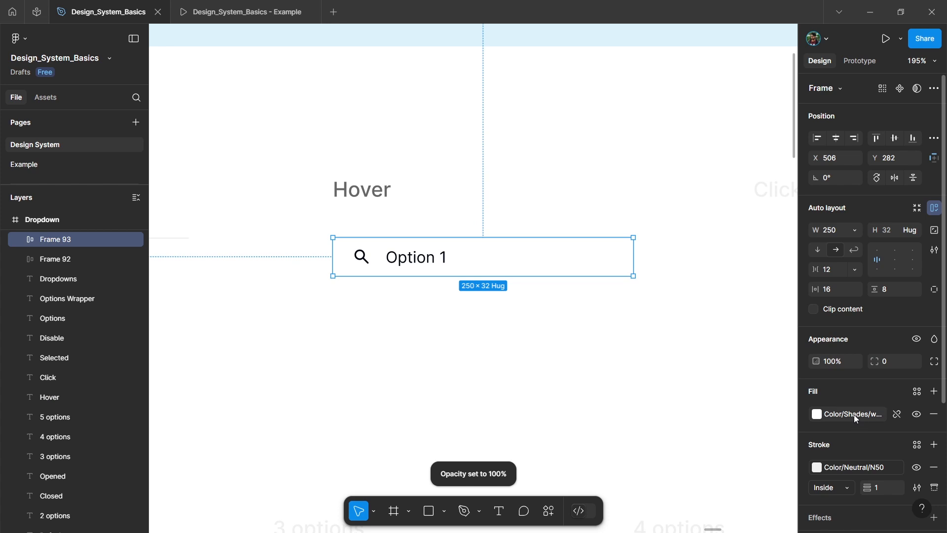
left_click(854, 415)
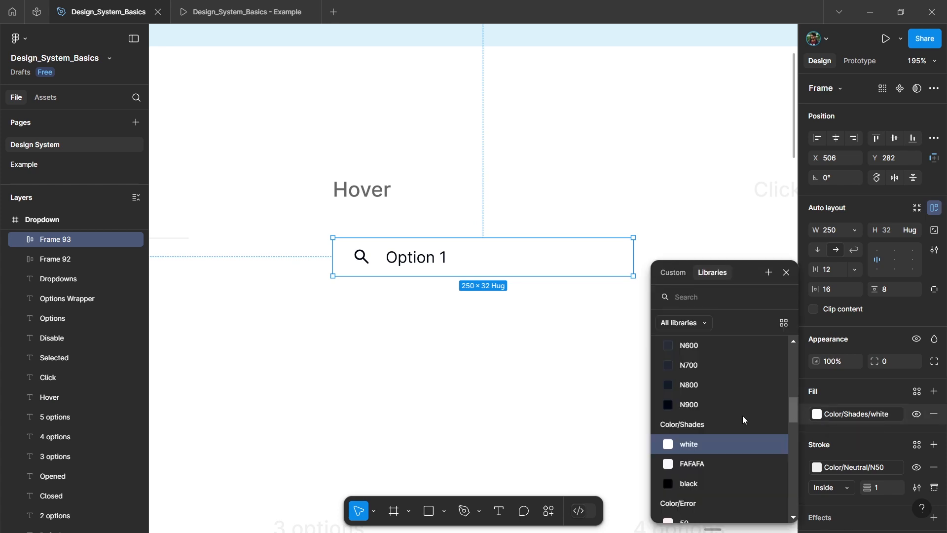
type("pri")
left_click(697, 393)
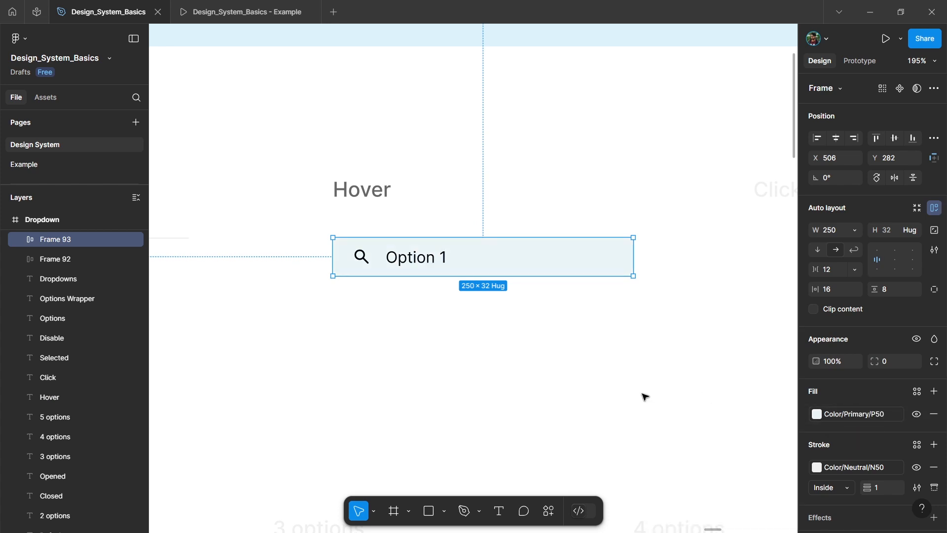
Step: Set the opacity of the Click label in the Options section to 100%
left_click(439, 354)
scroll(422, 340, "right", 3)
left_click(659, 185)
scroll(550, 267, "down", 1)
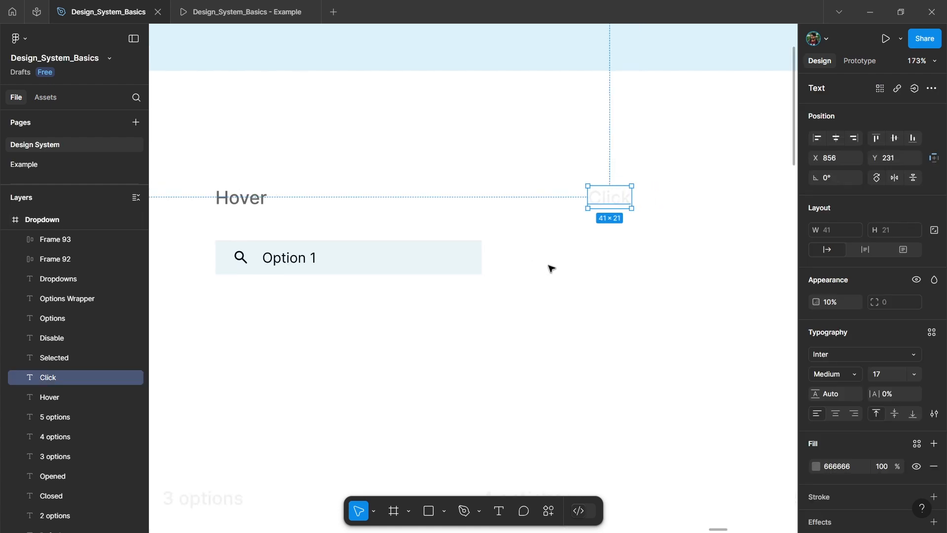
key("0")
scroll(551, 266, "right", 1)
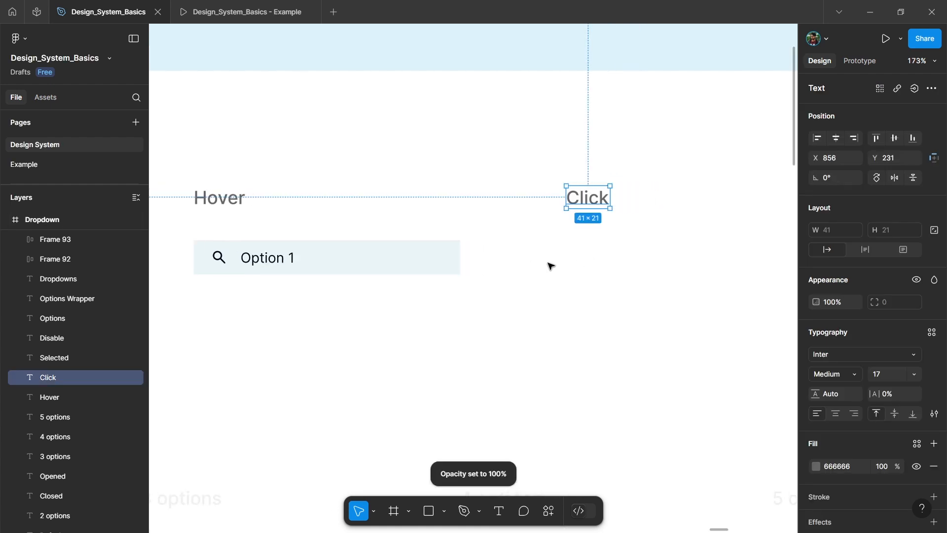
Step: Duplicate the Hover option row under the Click label and change the copy's fill to Color/Primary/P200
left_click(309, 270)
left_click_drag(283, 267, 652, 260)
scroll(450, 281, "right", 3)
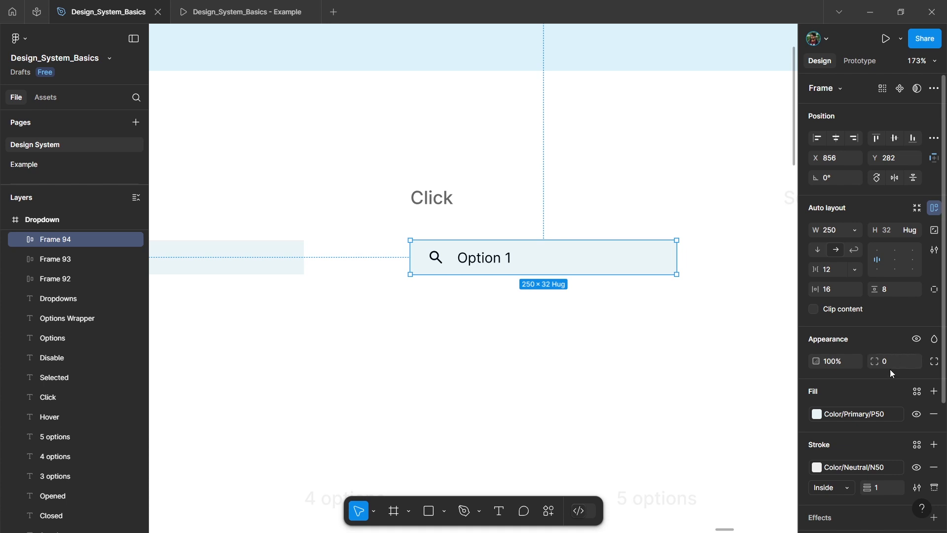
left_click(855, 416)
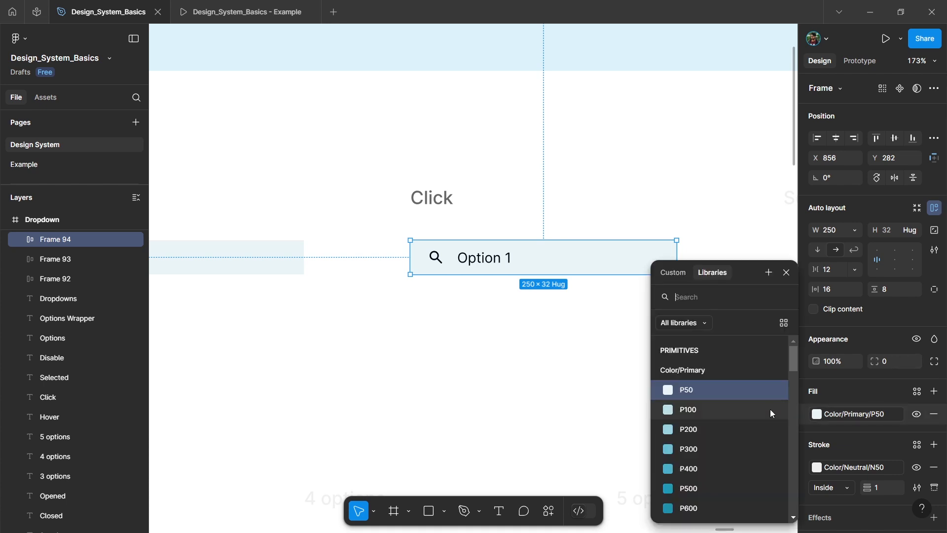
left_click(691, 429)
Step: Set the opacity of the Selected label to 100%
scroll(528, 363, "down", 1)
scroll(529, 364, "right", 4)
left_click(579, 223)
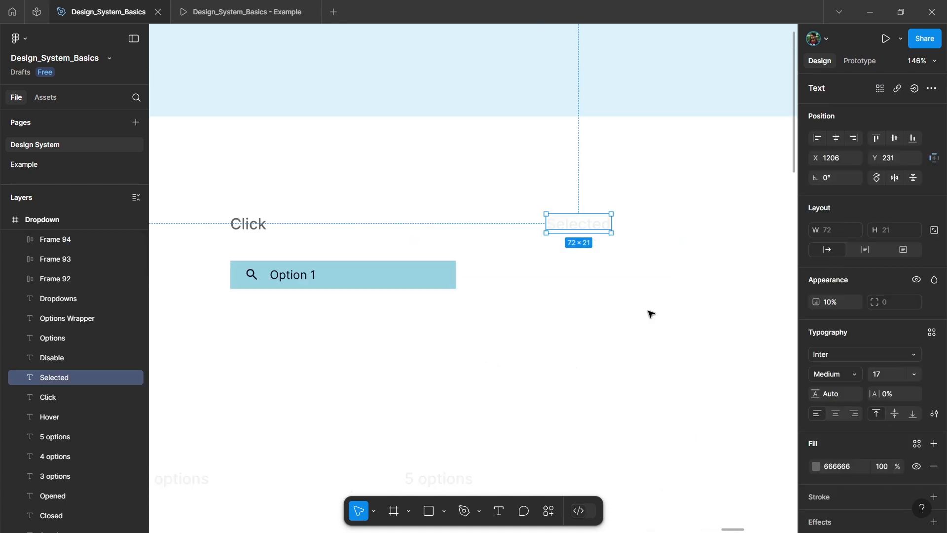
key("0")
left_click(617, 326)
Step: Duplicate the Default option row and place the copy under the Selected label, aligned with the other rows
scroll(590, 317, "down", 2)
scroll(546, 313, "left", 5)
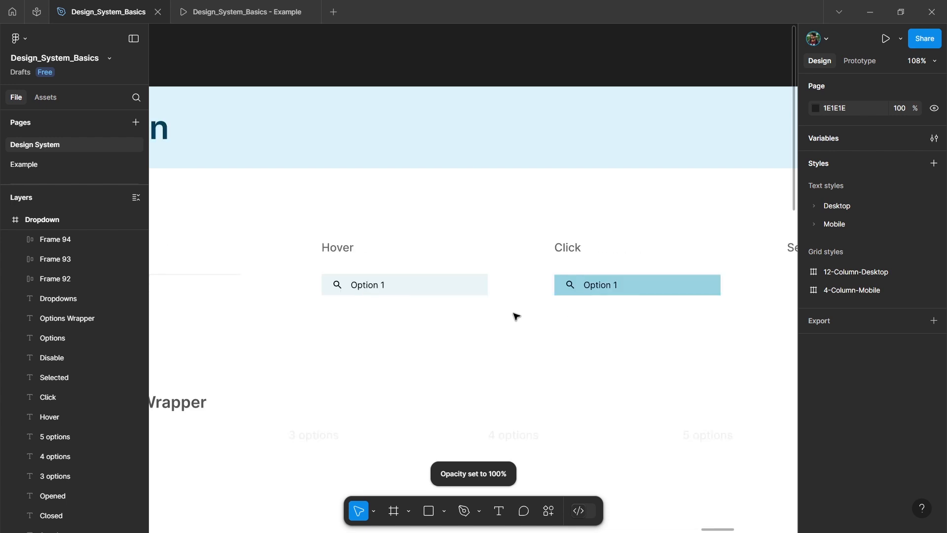
left_click_drag(197, 285, 653, 305)
scroll(547, 314, "right", 4)
scroll(457, 296, "up", 5)
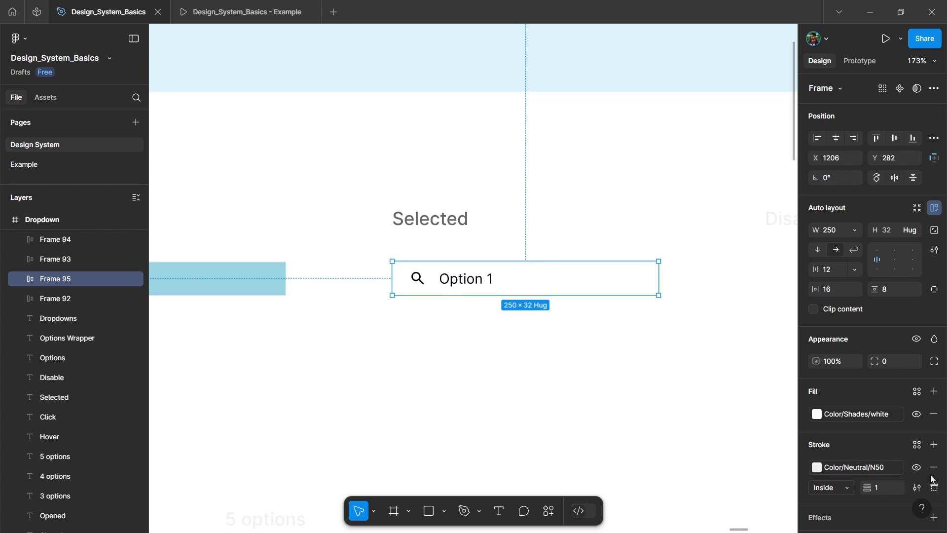
Step: Recolor the icon and text of the option row under Selected to Color/Primary/P700
scroll(854, 428, "down", 3)
left_click(850, 395)
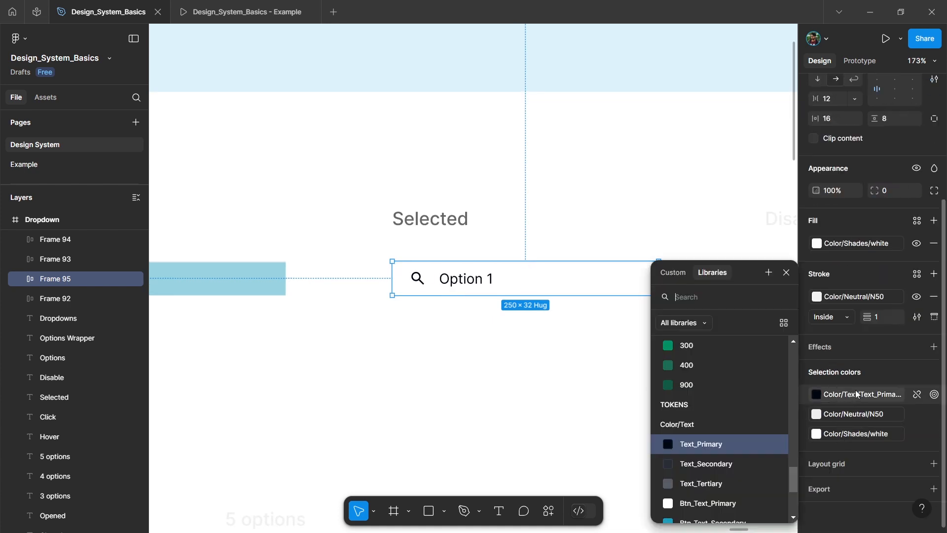
type("pri")
left_click(710, 467)
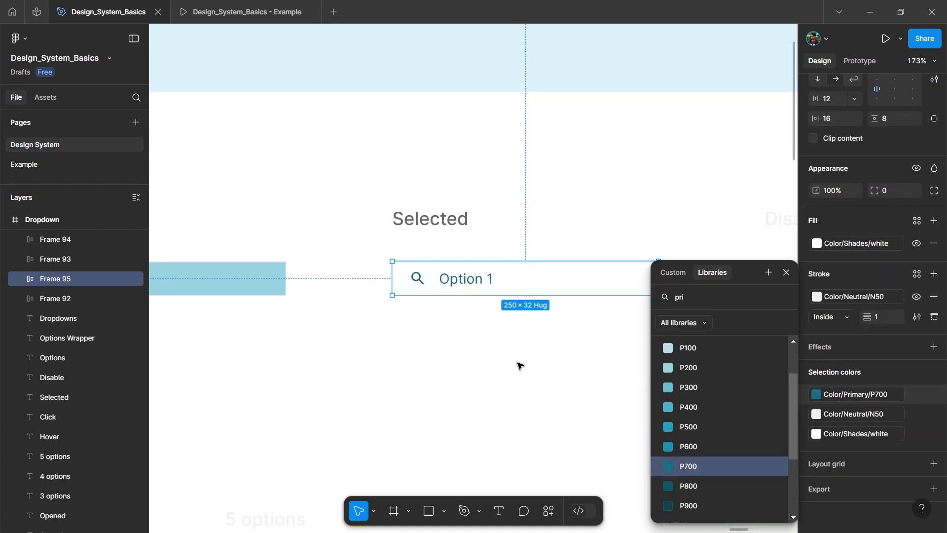
left_click(479, 357)
Step: Set the opacity of the Disable label to 100%
scroll(453, 330, "down", 3)
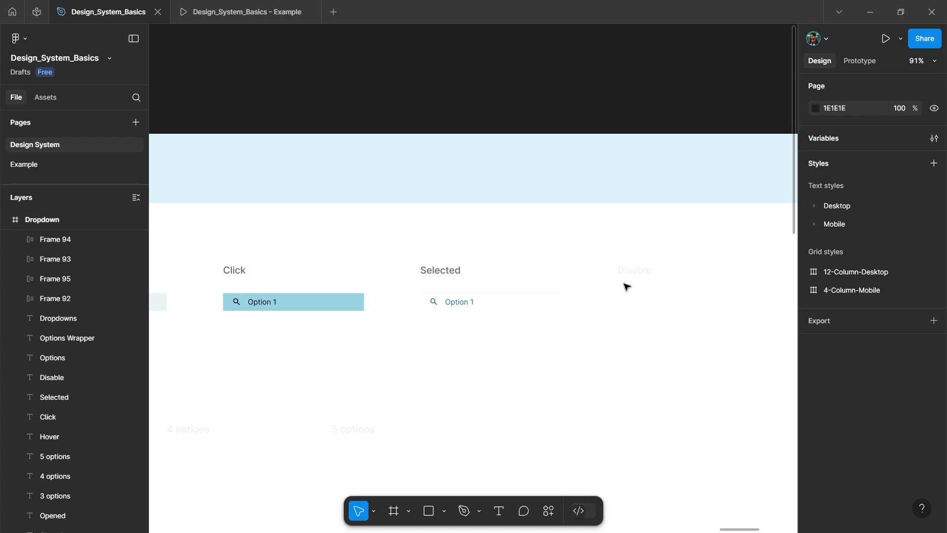
scroll(695, 316, "up", 3)
key("0")
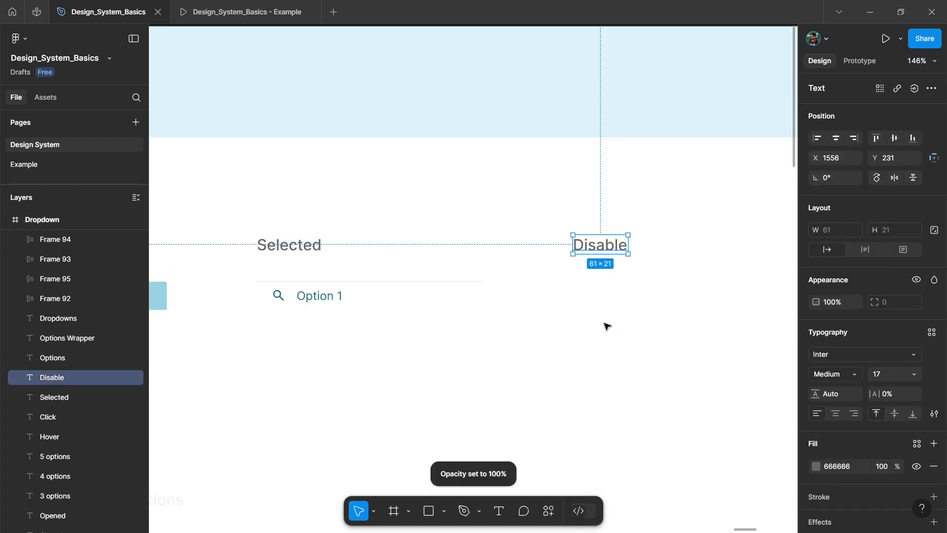
left_click(609, 327)
Step: Duplicate the Default option row and place the copy under the Disable label
scroll(572, 303, "down", 3)
scroll(572, 303, "left", 10)
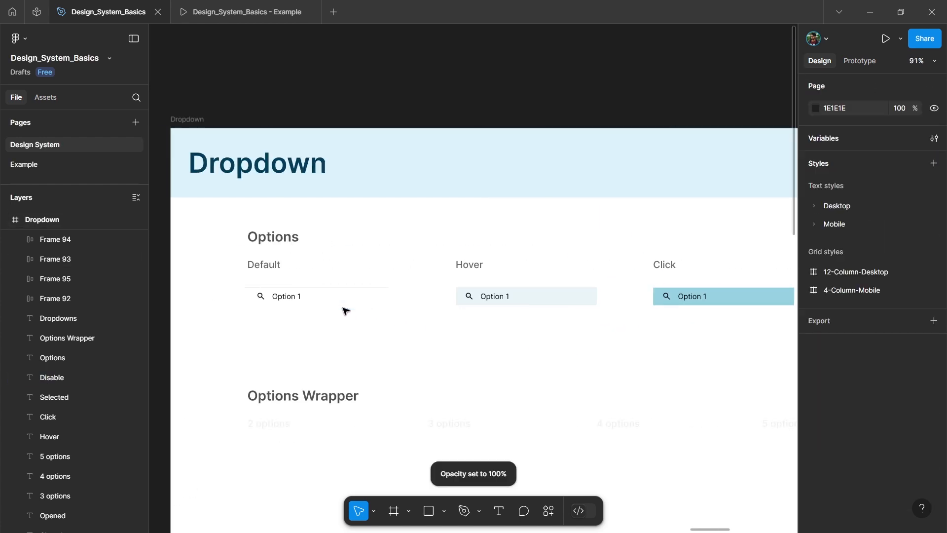
left_click(312, 302)
left_click_drag(313, 302, 845, 298)
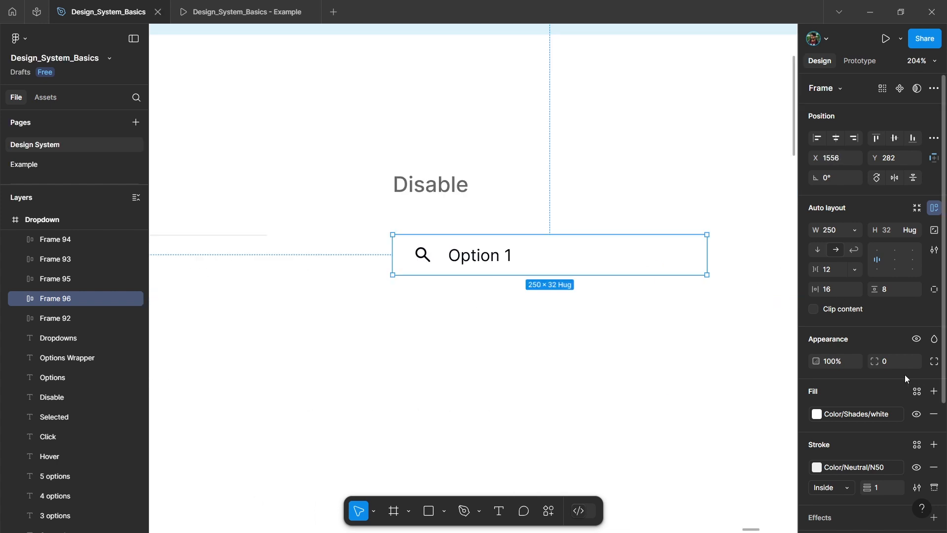
Step: Recolor the icon and text of the option row under Disable to Color/Neutral/N200
scroll(859, 366, "down", 4)
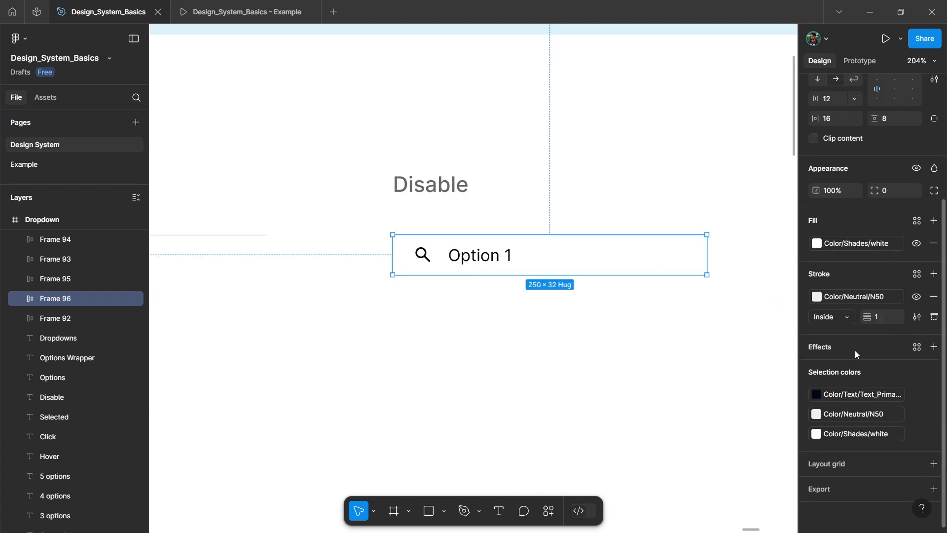
left_click(853, 395)
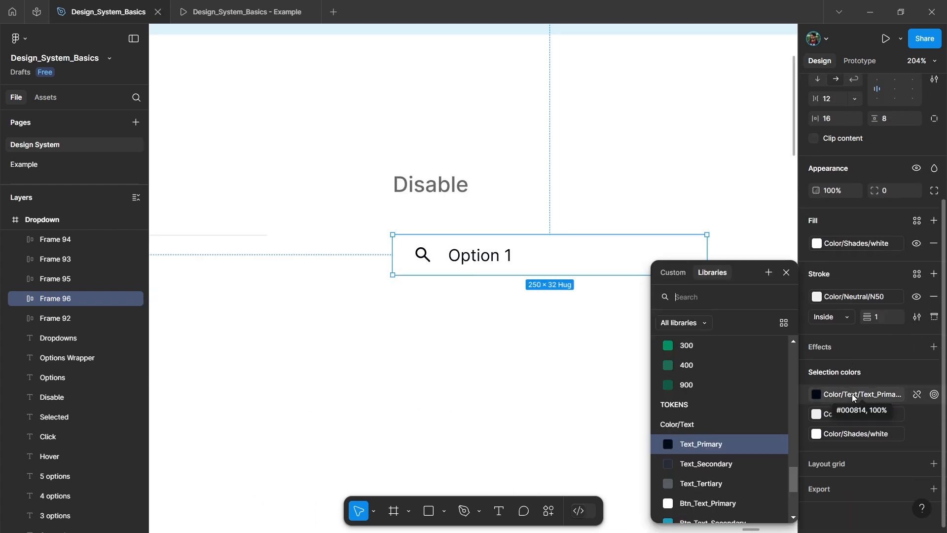
type("neutr")
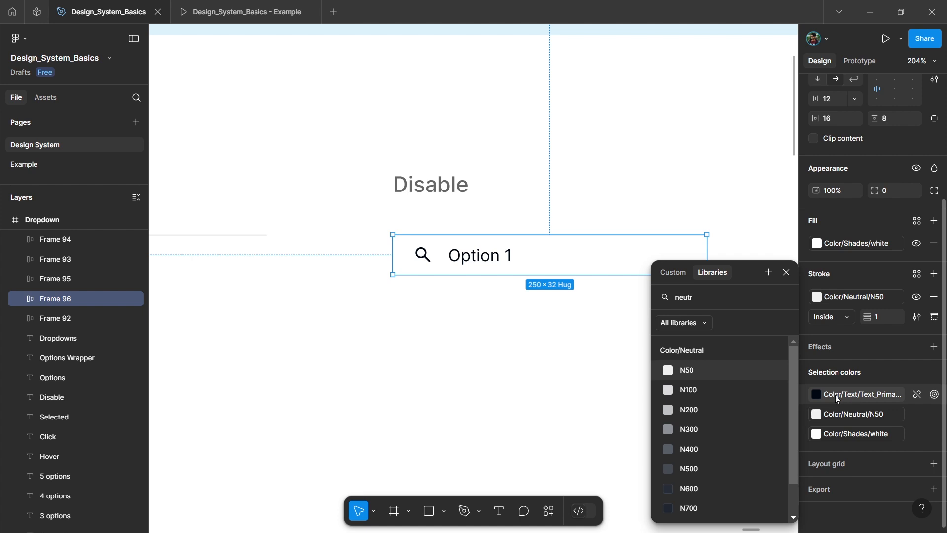
left_click(717, 410)
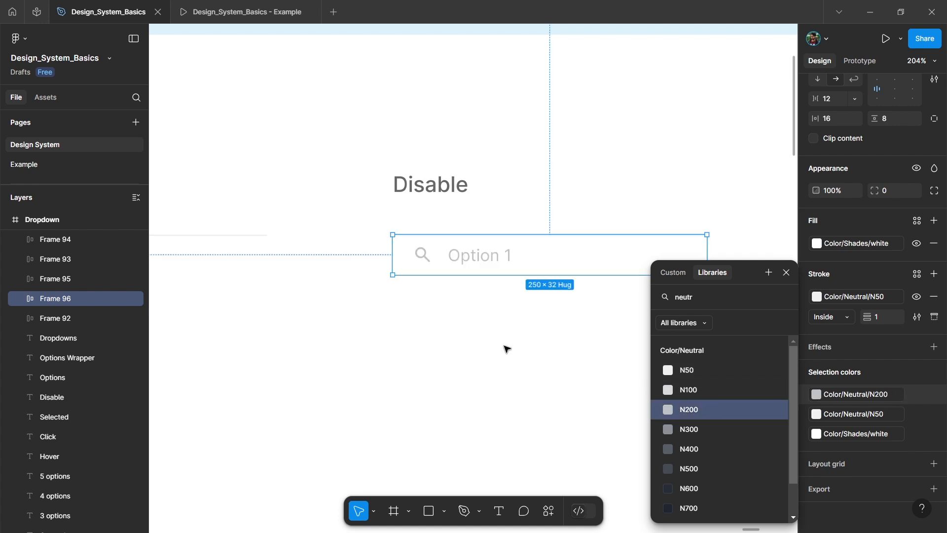
left_click(503, 334)
Step: Select all five option rows, from Default to Disable, and combine them into a component set
scroll(683, 349, "down", 10)
left_click_drag(684, 349, 298, 309)
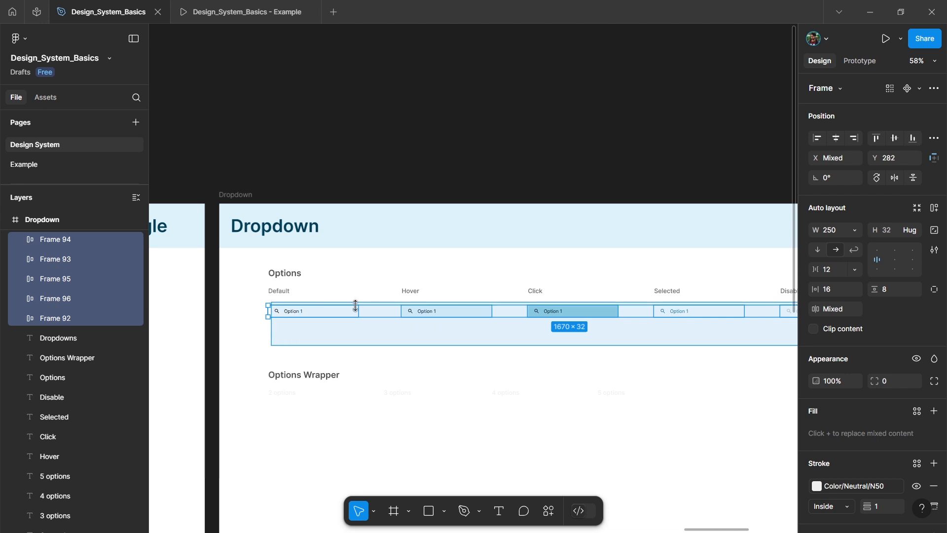
scroll(487, 333, "up", 3)
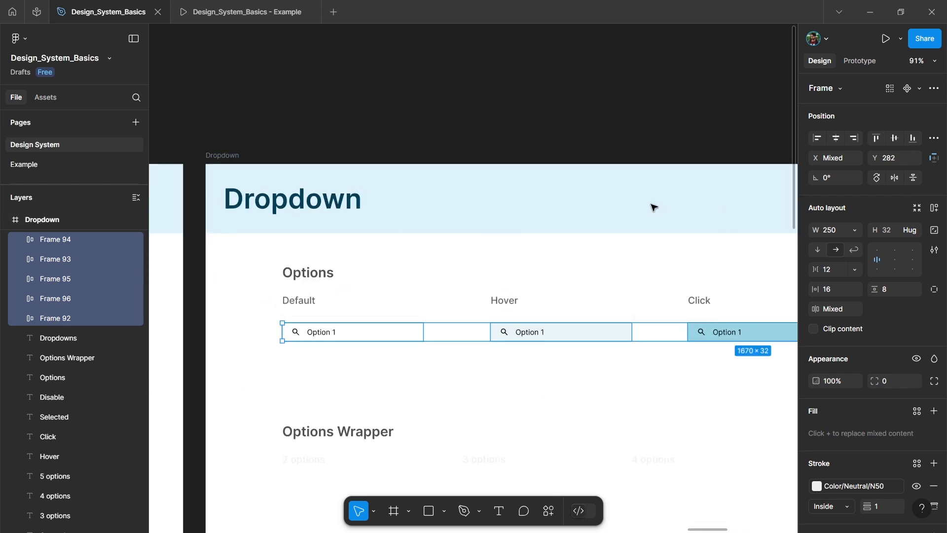
left_click(921, 88)
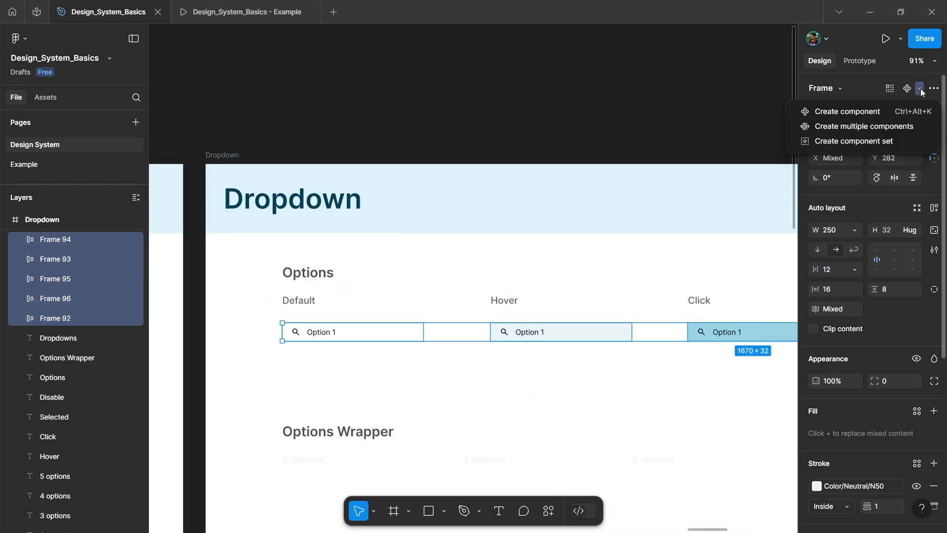
left_click(845, 141)
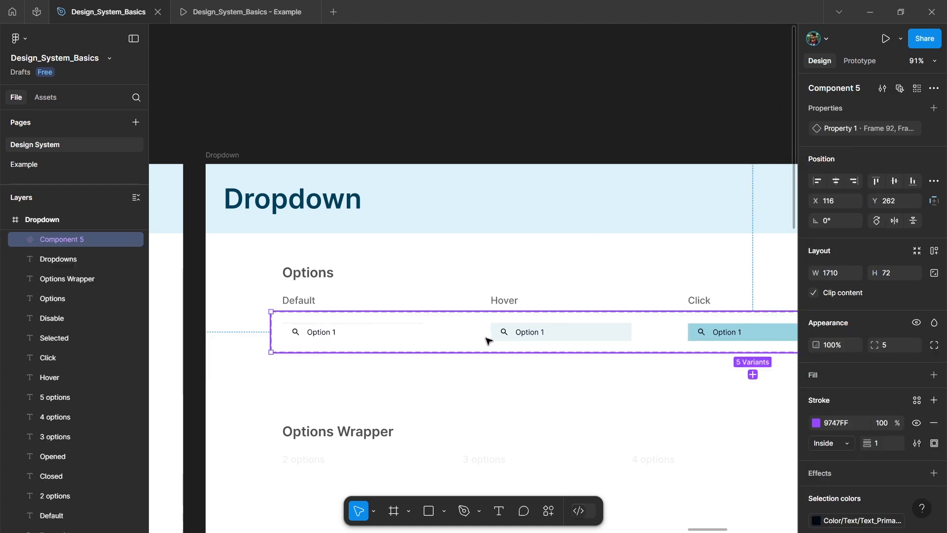
Step: Rename the new component set as Dropdown-options
scroll(517, 332, "right", 9)
scroll(607, 339, "left", 8)
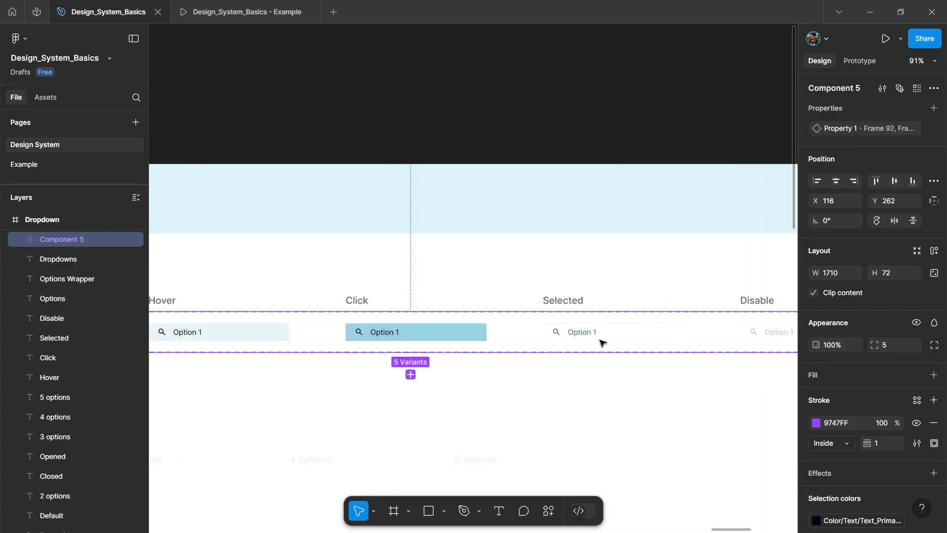
key("ctrl+r")
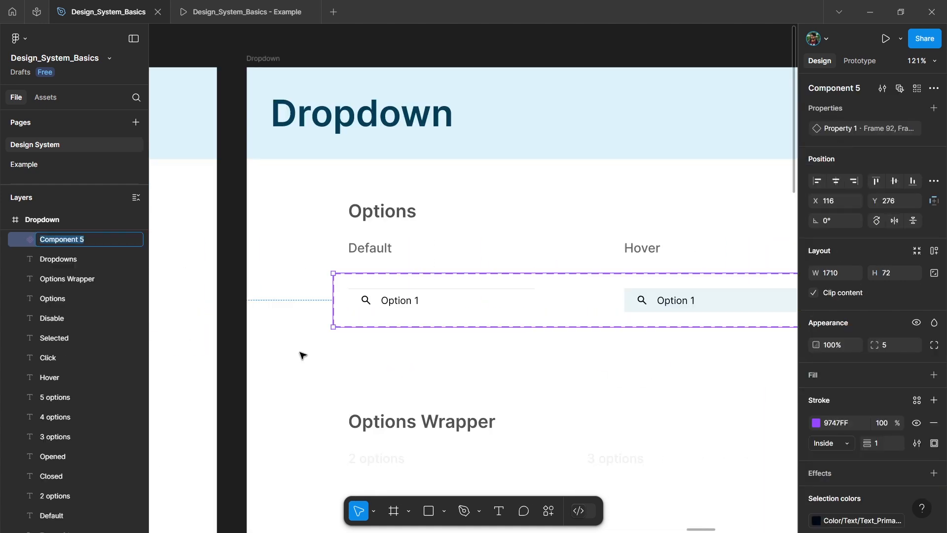
type("Dropdown-options")
key("Return")
Step: Select the Option 1 text in the Default variant and extend the selection to the matching text layers in all variants
scroll(360, 301, "up", 3)
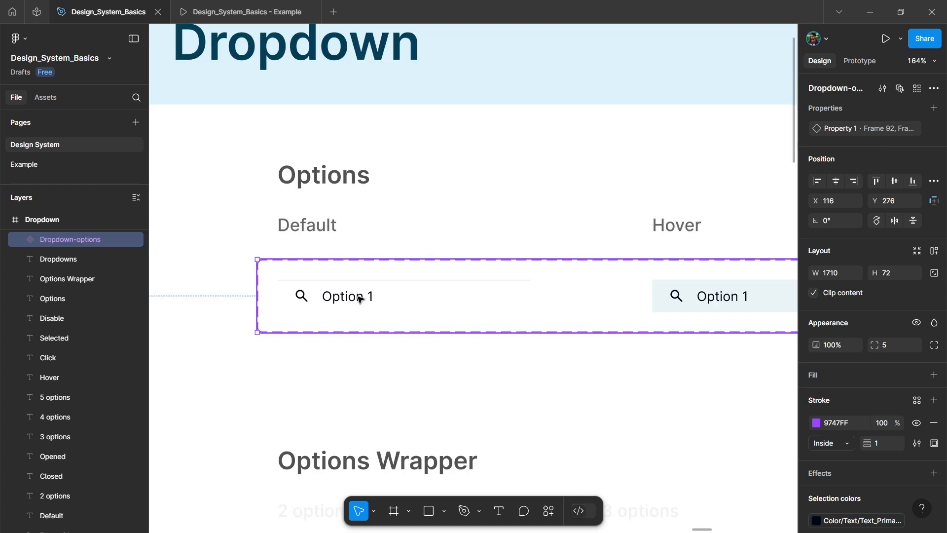
double_click(359, 297)
double_click(348, 302)
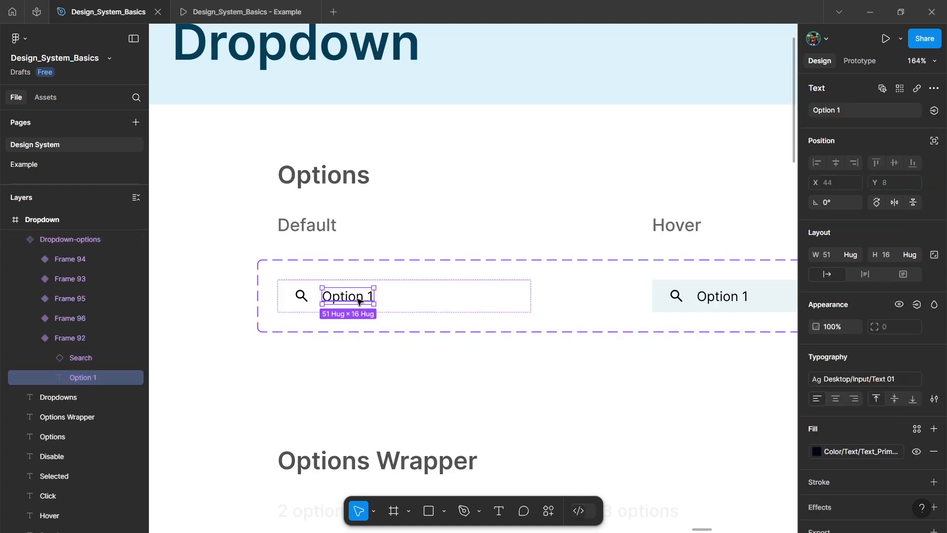
left_click(900, 89)
scroll(642, 301, "right", 5)
scroll(714, 321, "right", 5)
scroll(714, 316, "left", 10)
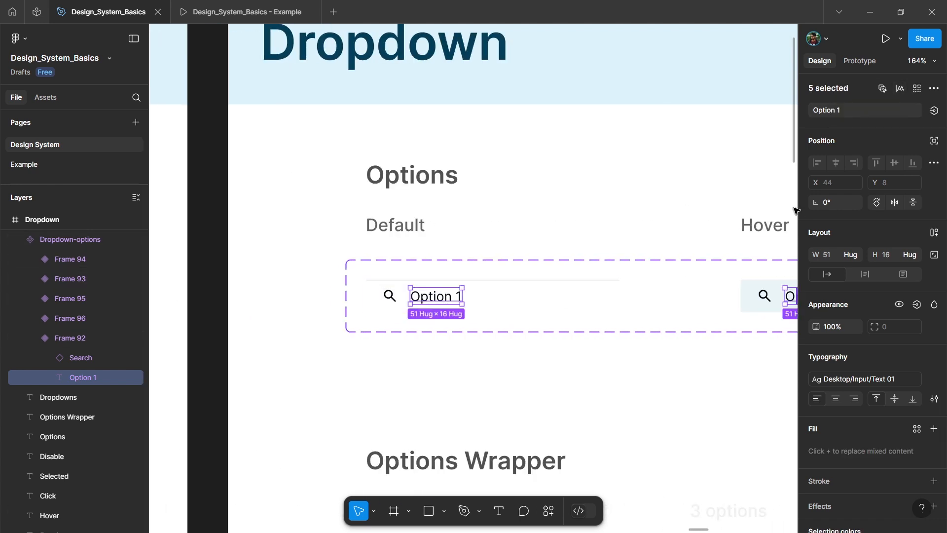
Step: Create a text property named Option-text with the value Option 1 for the selected text layers
left_click(934, 111)
left_click(927, 156)
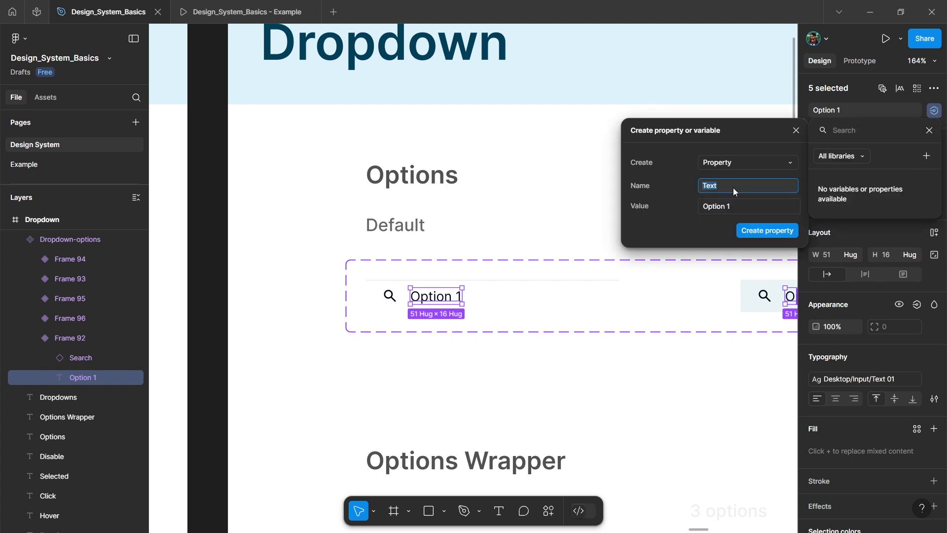
key("BackSpace")
key("BackSpace")
key("BackSpace")
key("BackSpace")
type("Option-text")
left_click(735, 208)
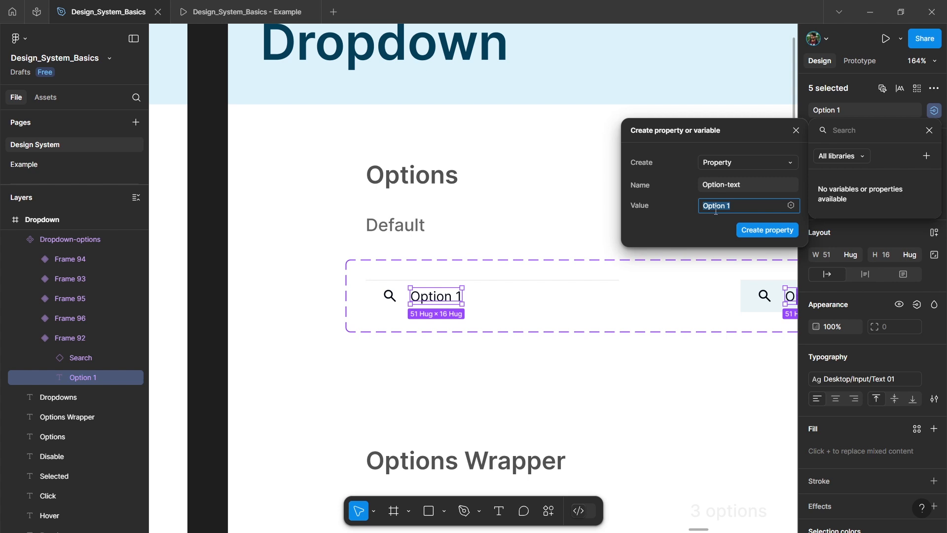
left_click(761, 231)
left_click(533, 365)
Step: Place a copy of the Default variant below the component set and set its Option-text property to Option 3
left_click_drag(516, 297, 525, 380, "alt")
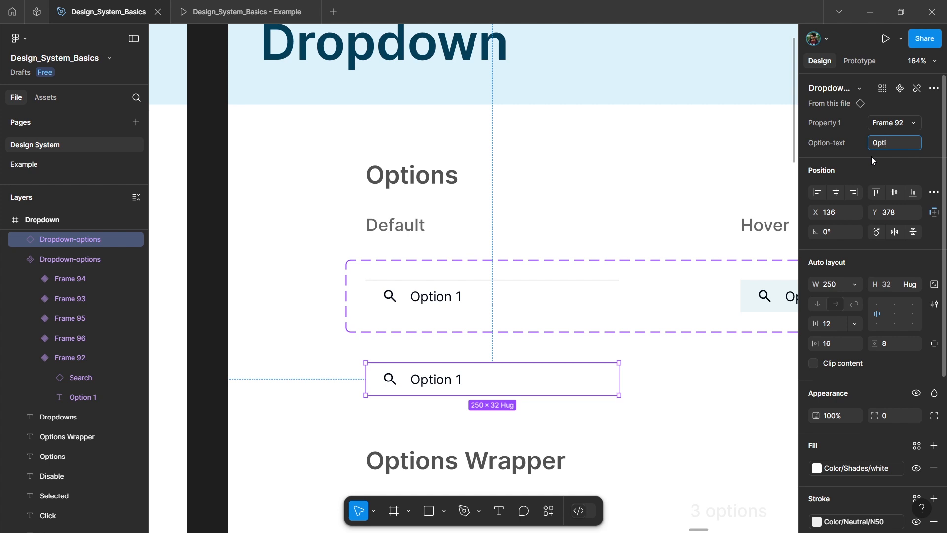
type("3")
key("Return")
Step: Rename the component set's variant property to State and set the first variant's value to Default
left_click(433, 291)
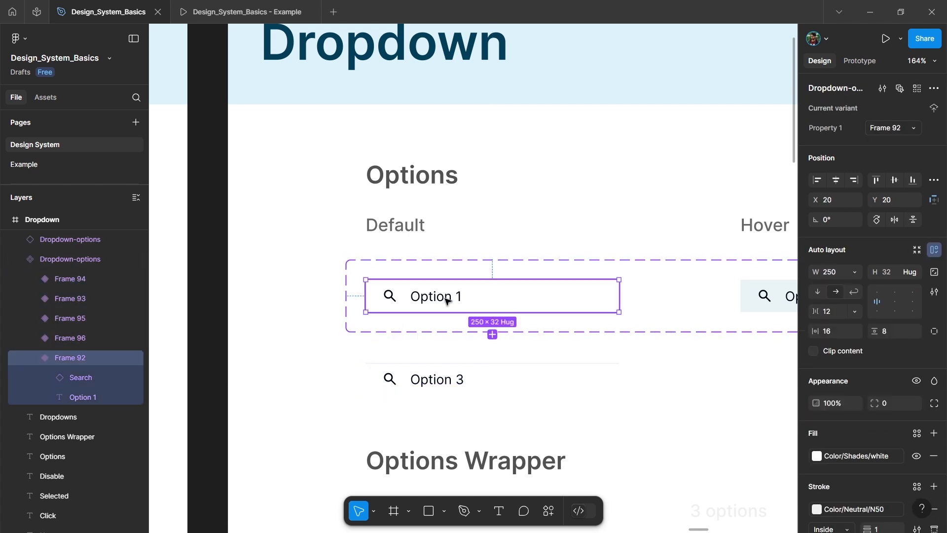
scroll(766, 199, "right", 1)
double_click(828, 130)
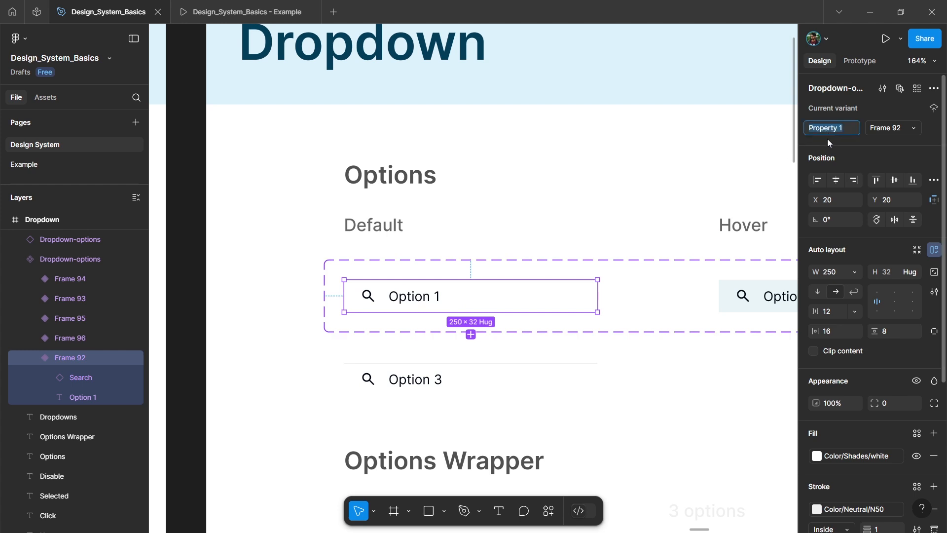
type("State")
key("Return")
left_click(902, 129)
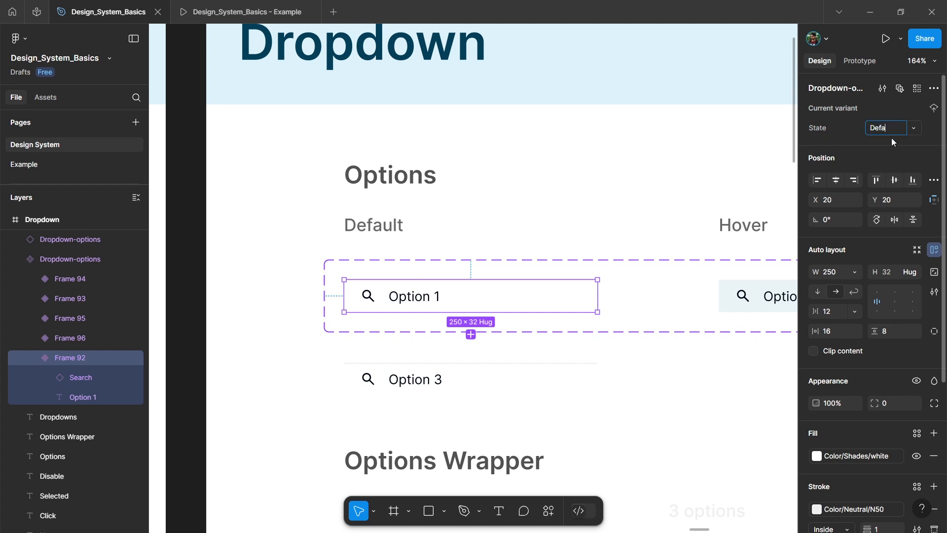
key("Return")
Step: Set the State value of the variant under the Hover label to Hover
scroll(598, 296, "right", 5)
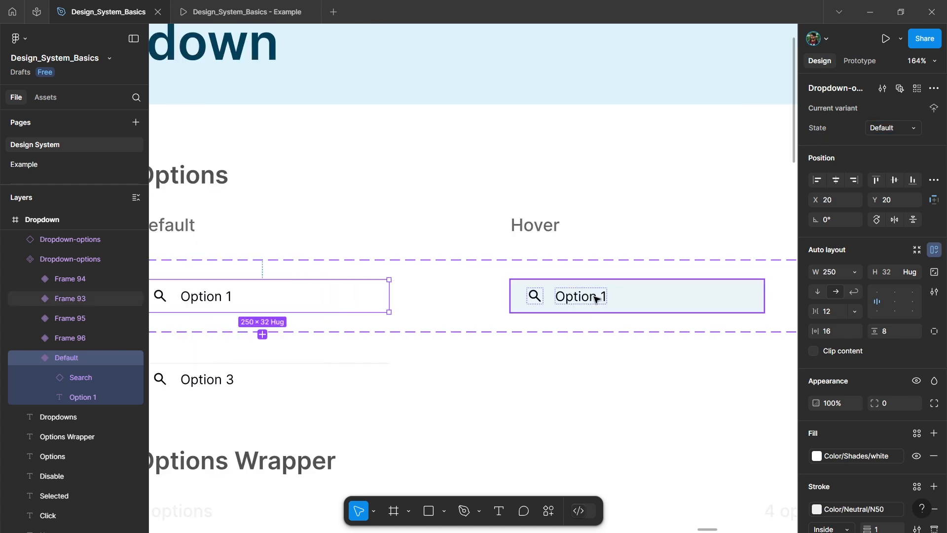
left_click(599, 296)
left_click(892, 130)
type("Hover")
key("Return")
Step: Set the State value of the variant under the Click label to Click
left_click(508, 312)
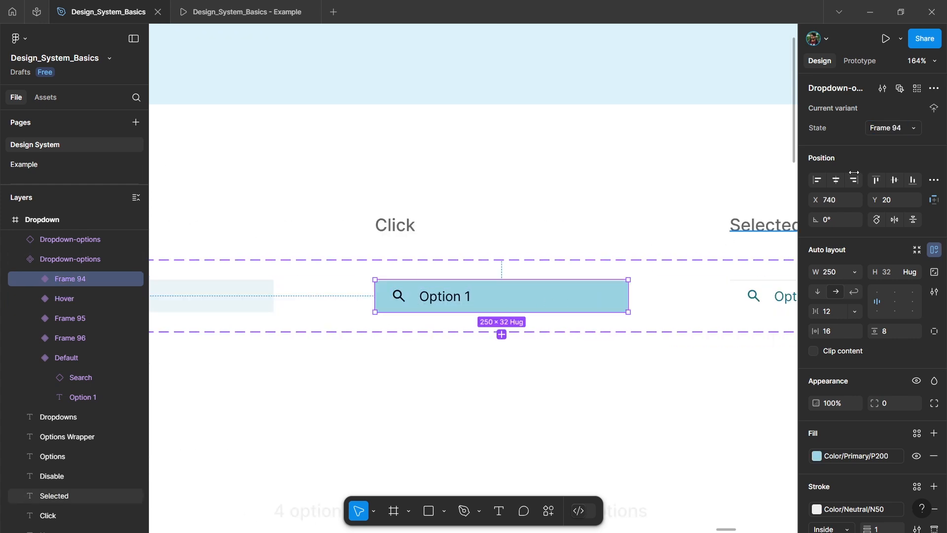
left_click(896, 128)
type("Click")
key("Return")
Step: Set the State value of the variant under the Selected label to Selected
scroll(461, 324, "right", 5)
left_click(499, 306)
left_click(899, 128)
type("Selected")
key("Return")
scroll(525, 296, "right", 5)
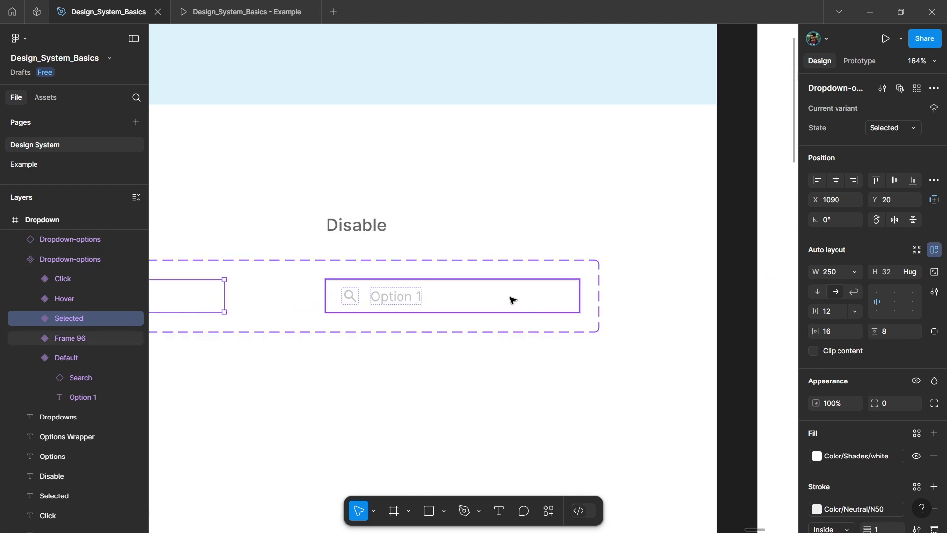
Step: Set the State value of the variant under the Disable label to Disable
left_click(525, 296)
left_click(892, 129)
type("Disable")
key("Return")
Step: Test the Option 3 instance by switching its State to Selected, Disable and back to Default
scroll(663, 186, "down", 5)
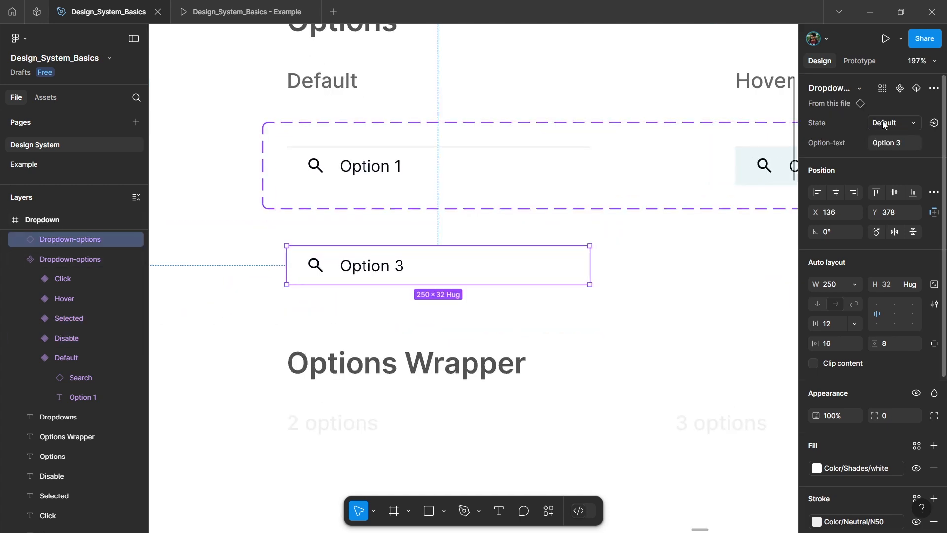
left_click(888, 121)
left_click(867, 159)
left_click(903, 123)
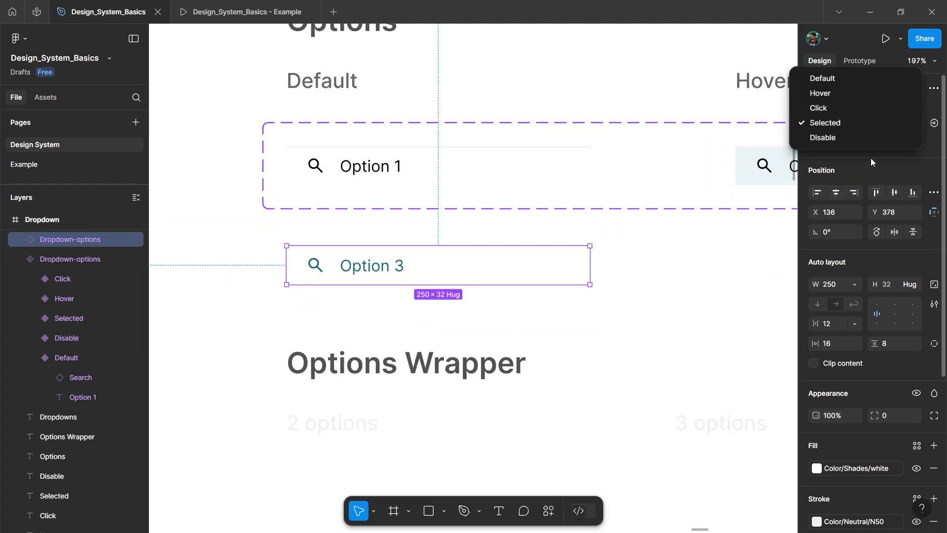
left_click(847, 138)
left_click(894, 124)
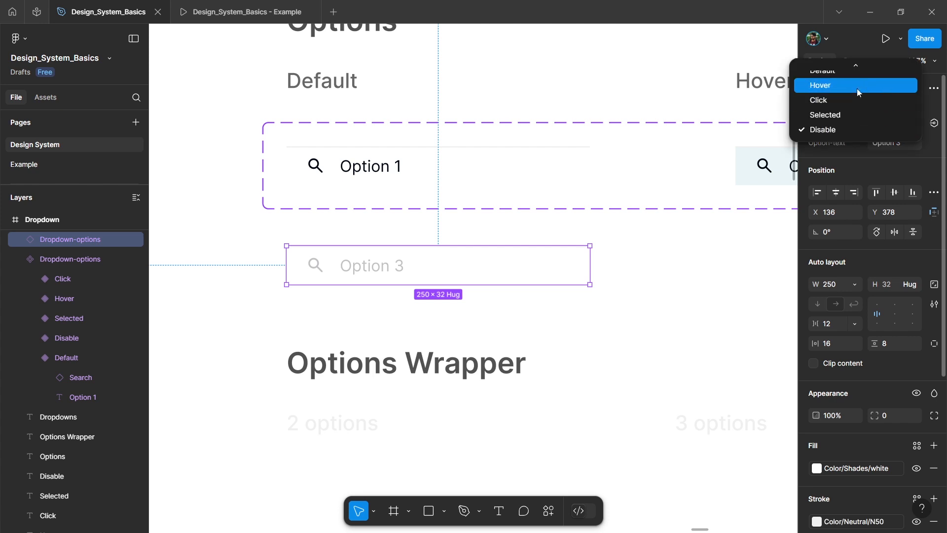
left_click(847, 94)
Step: Select the matching search icons in all option variants and bind their visibility to a new Icon-Visible property with value True
left_click(317, 171)
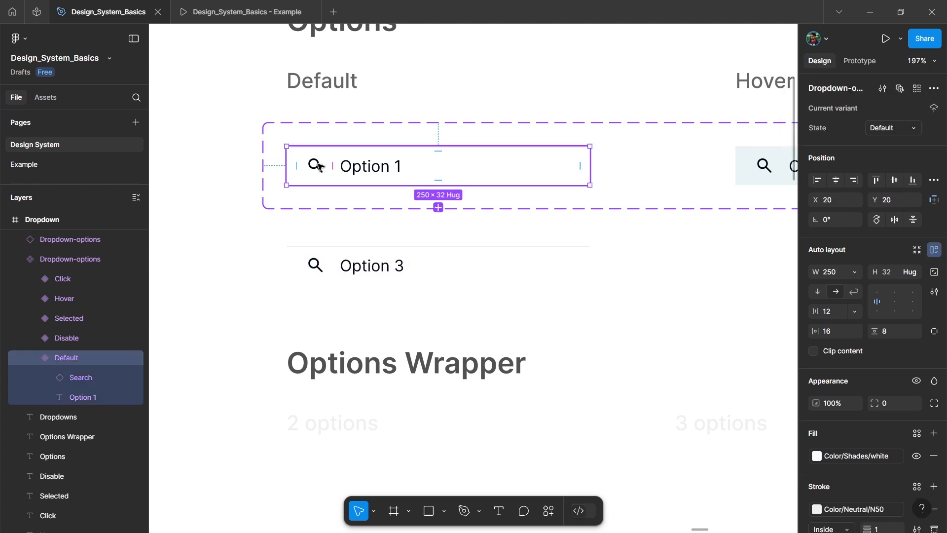
scroll(317, 162, "up", 1)
scroll(313, 190, "up", 3)
left_click(317, 194)
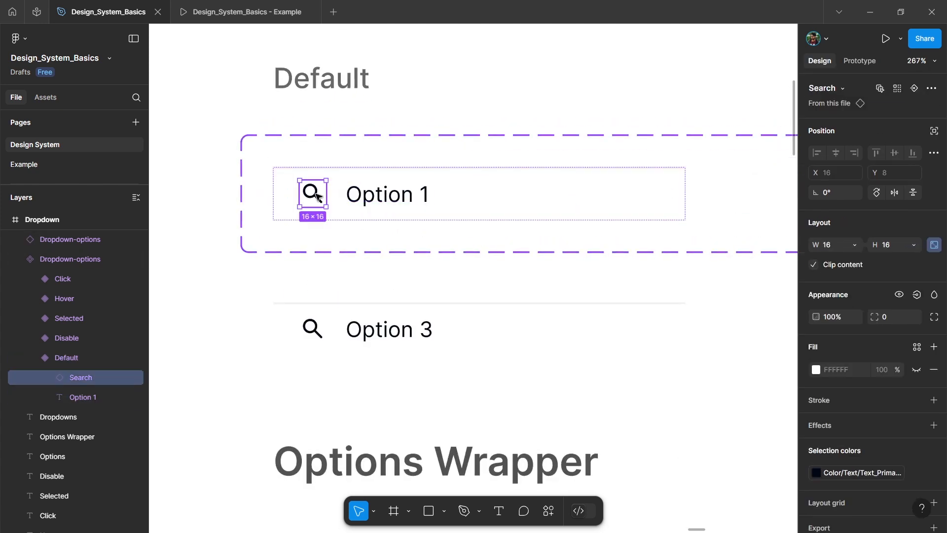
left_click(898, 88)
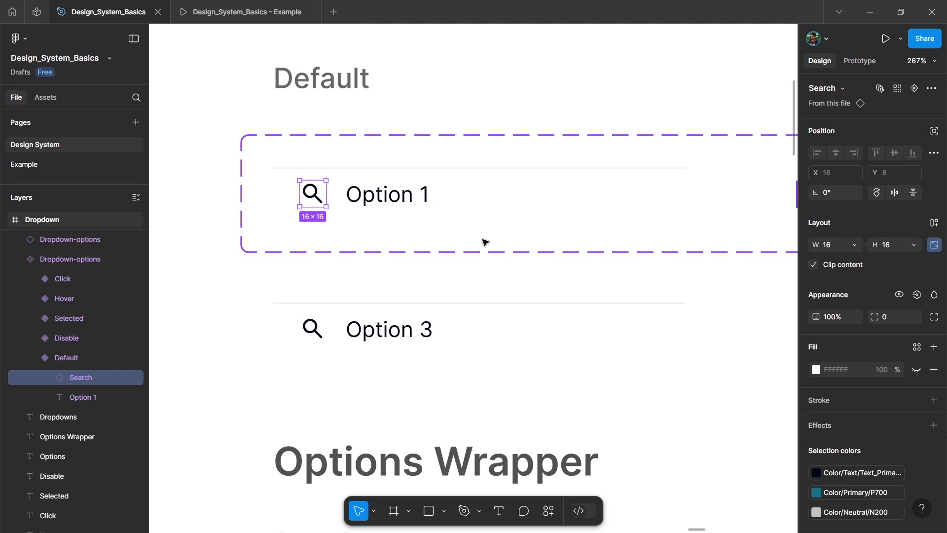
scroll(484, 239, "down", 3)
scroll(690, 237, "right", 14)
scroll(689, 237, "left", 11)
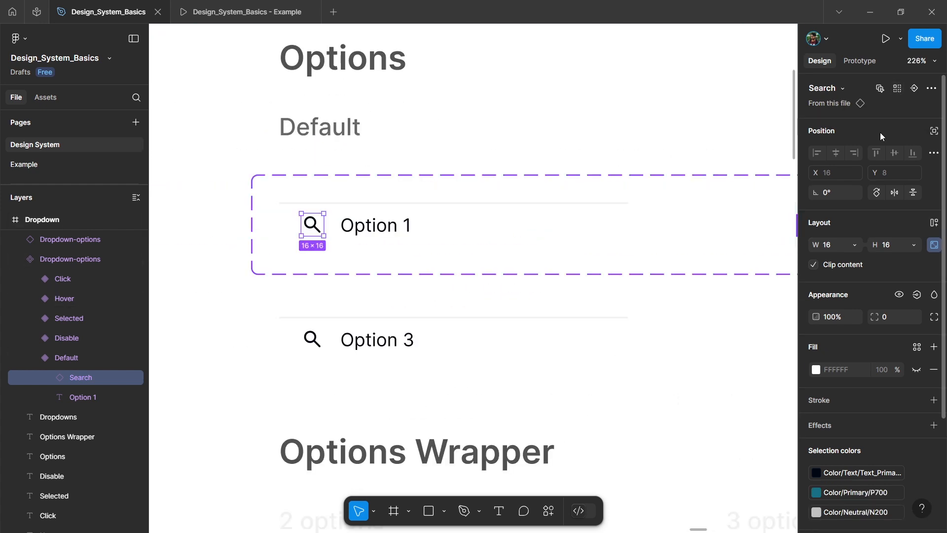
scroll(883, 222, "down", 3)
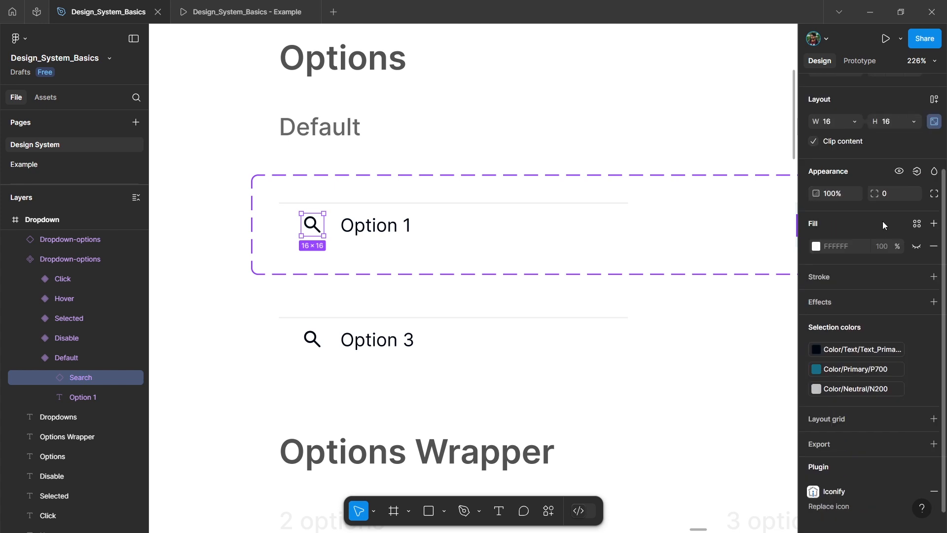
left_click(917, 172)
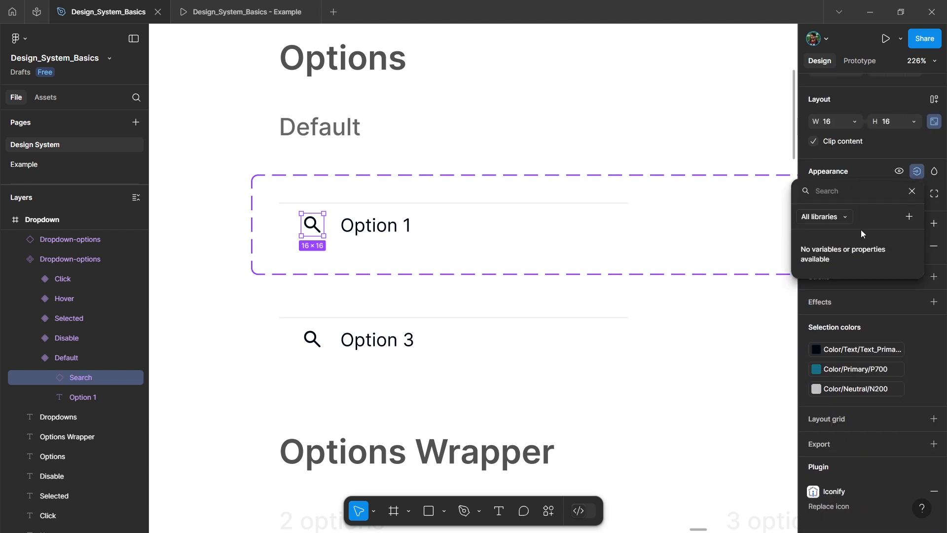
left_click(907, 219)
type("Idon-Visible")
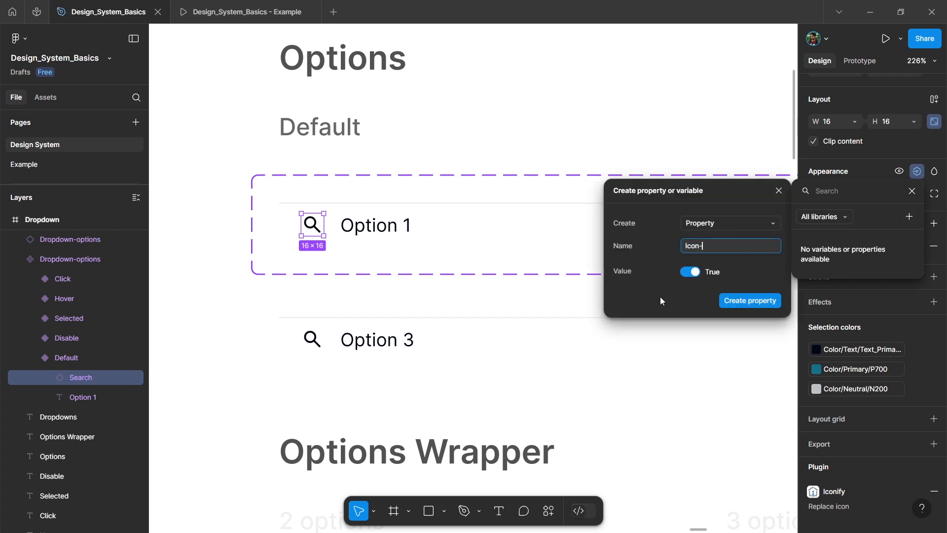
left_click(740, 301)
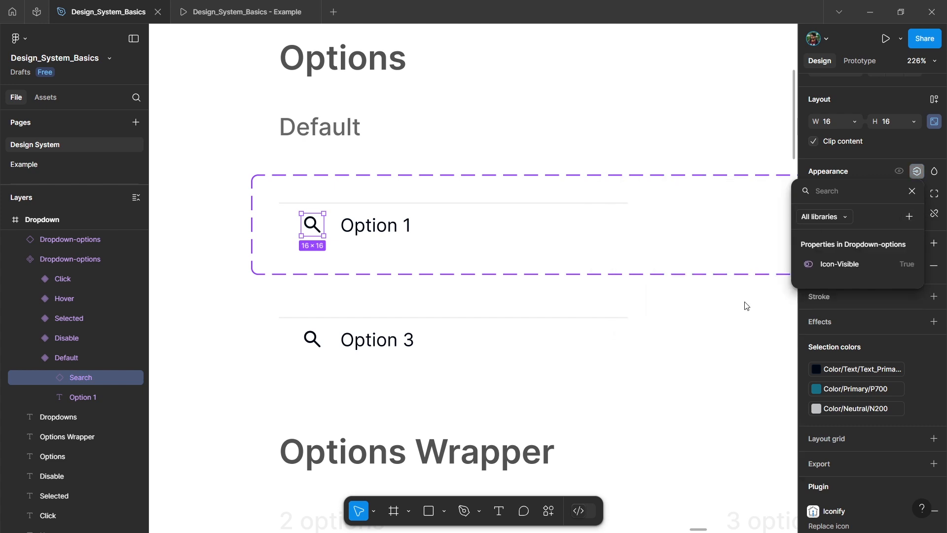
Step: Test the Icon-Visible property on the Option 3 instance by toggling it off and on again
left_click(427, 353)
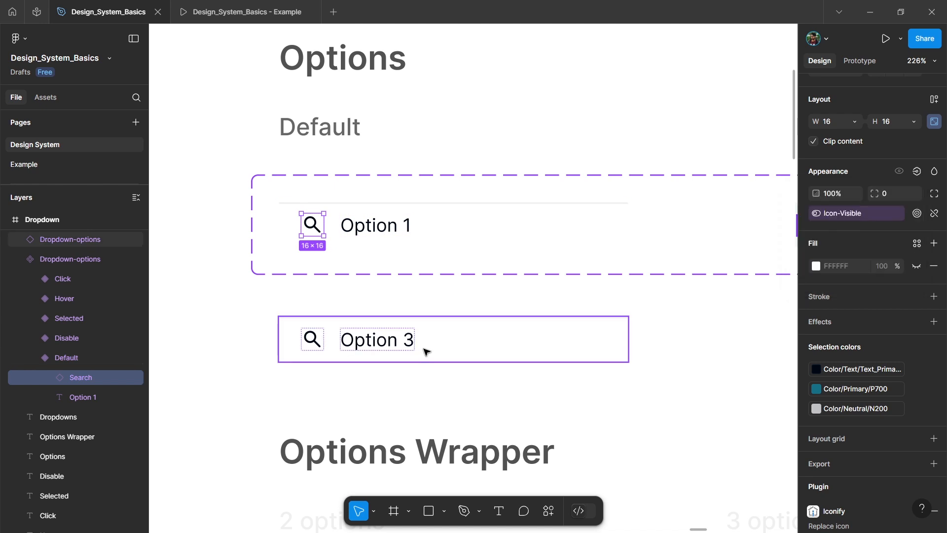
left_click(534, 349)
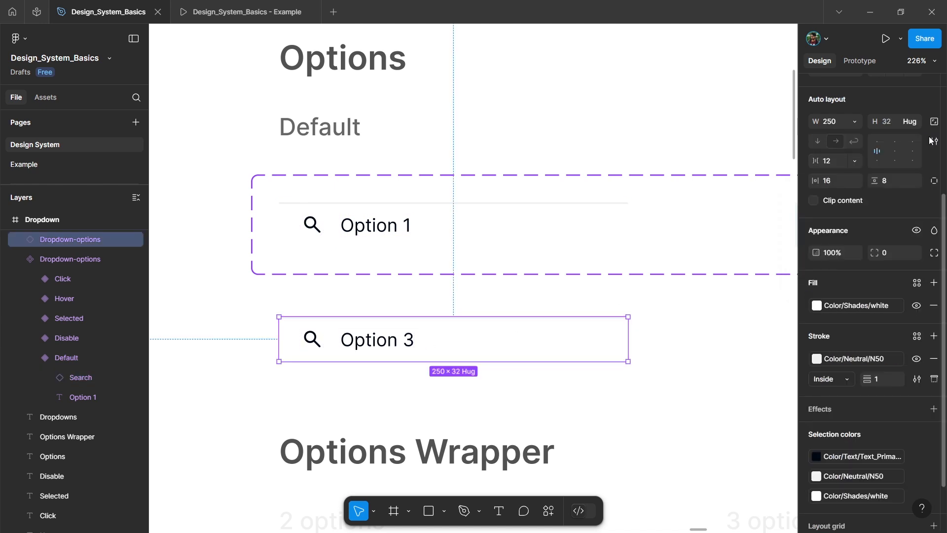
left_click(877, 163)
left_click(878, 163)
left_click(878, 163)
left_click(878, 162)
Step: Add an instance swap property named Icon-chage to the Dropdown-options component set, with the Search icon as its value
left_click(373, 187)
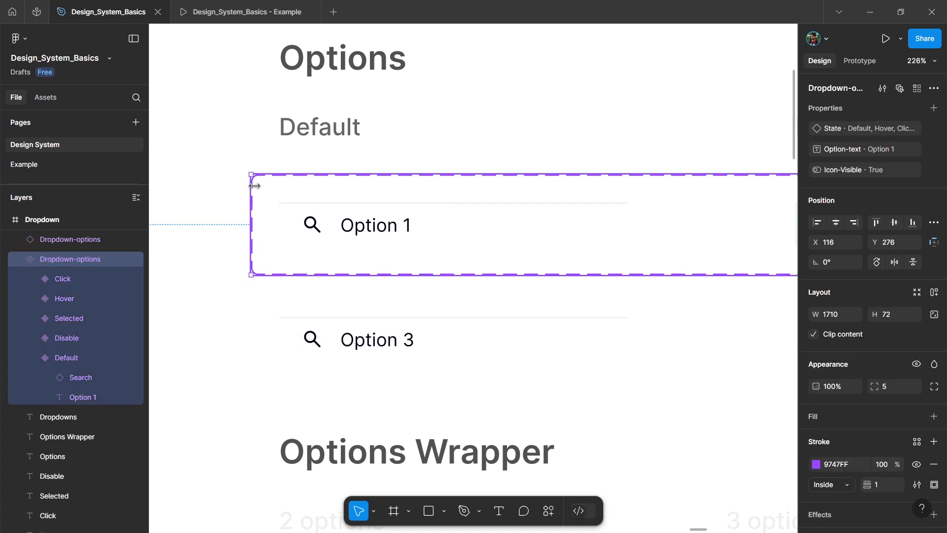
left_click(935, 108)
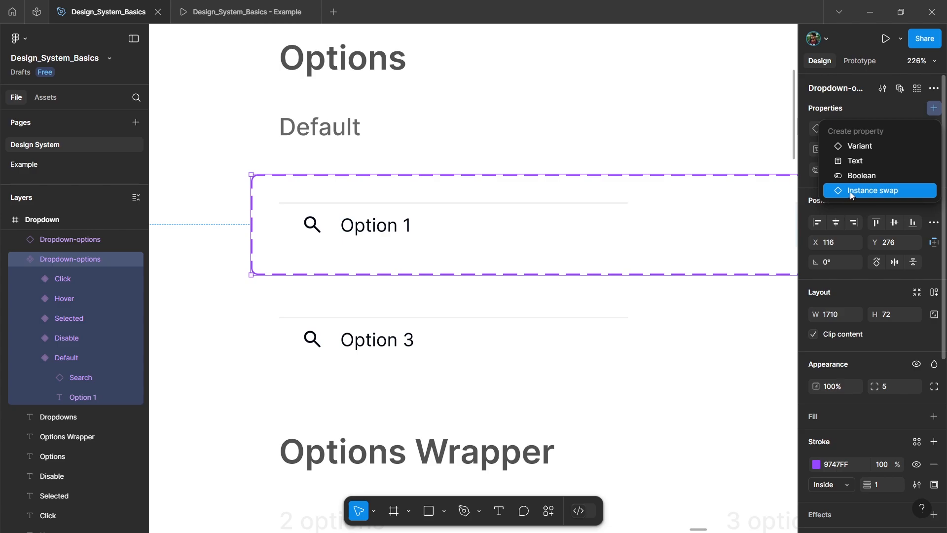
left_click(844, 193)
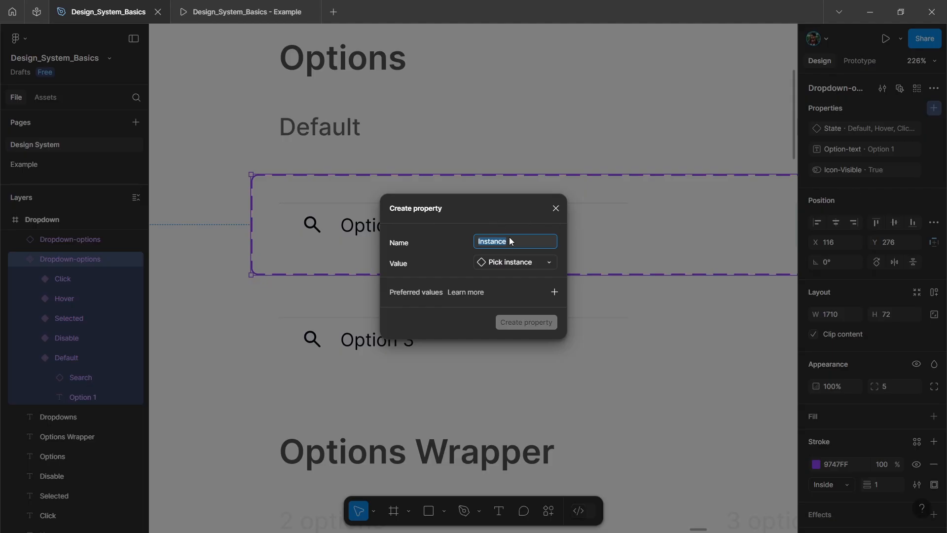
type("Icon-chage")
left_click(516, 262)
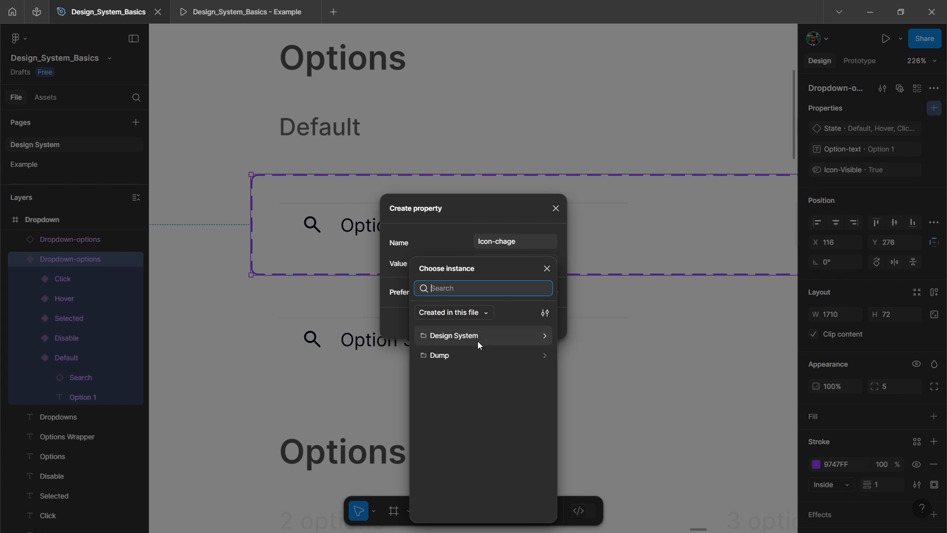
left_click(480, 337)
left_click(467, 414)
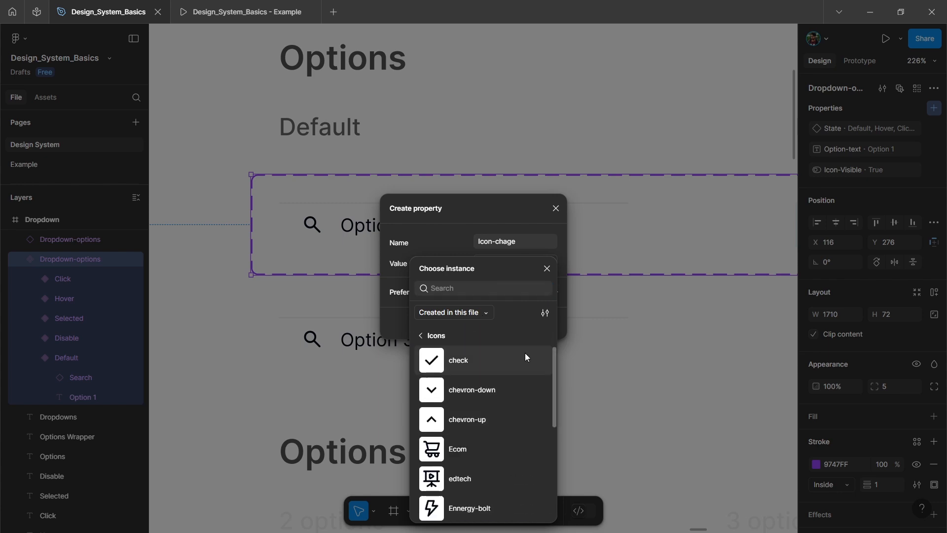
scroll(494, 418, "down", 3)
scroll(493, 419, "down", 2)
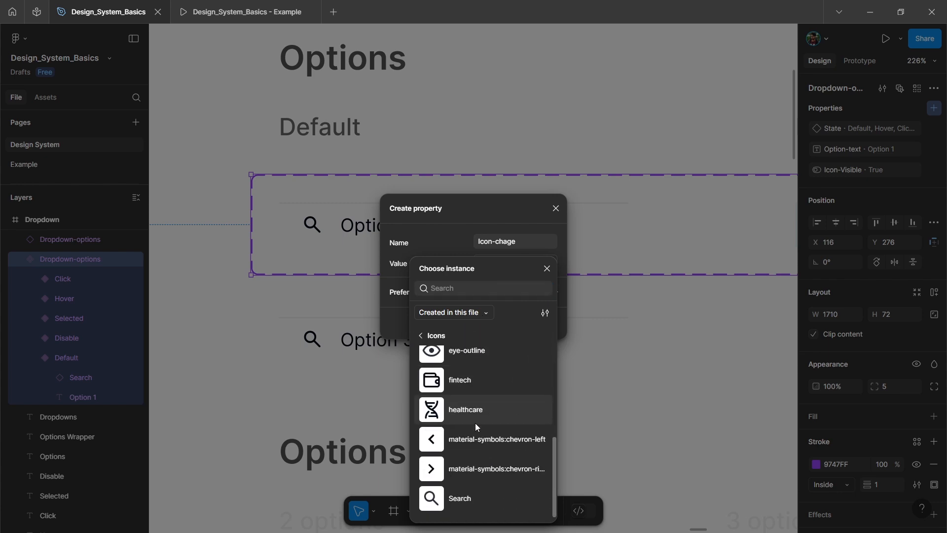
left_click(472, 499)
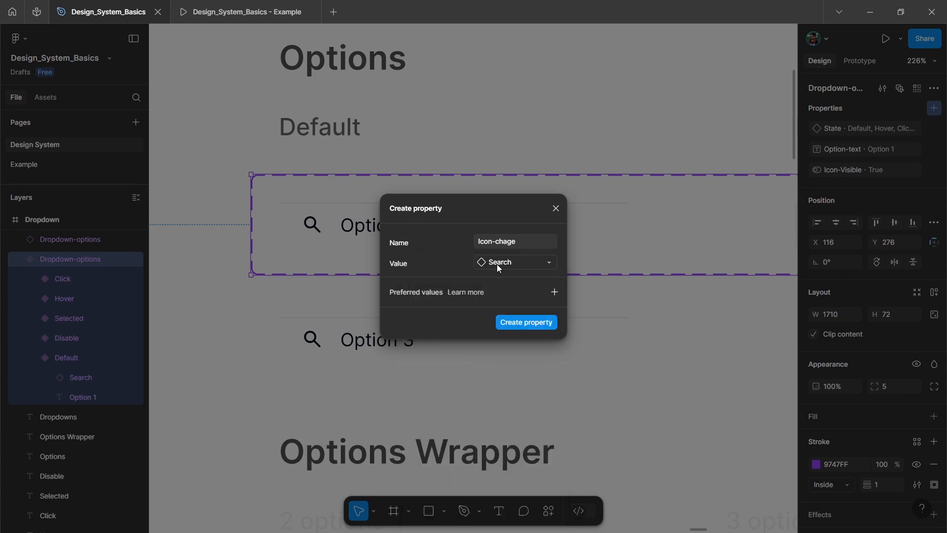
left_click(529, 322)
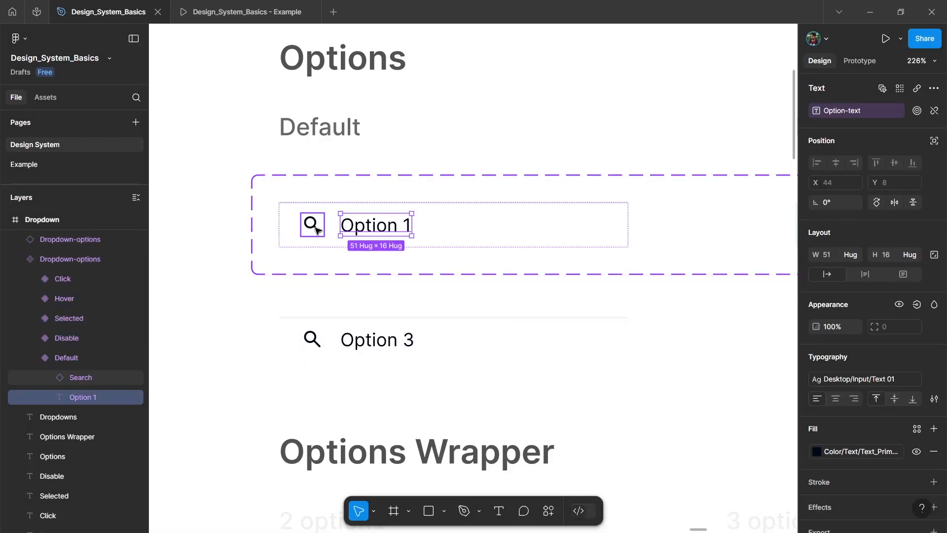
Step: Select the matching search icons in all option variants and apply the Icon-chage property to them
left_click(314, 227)
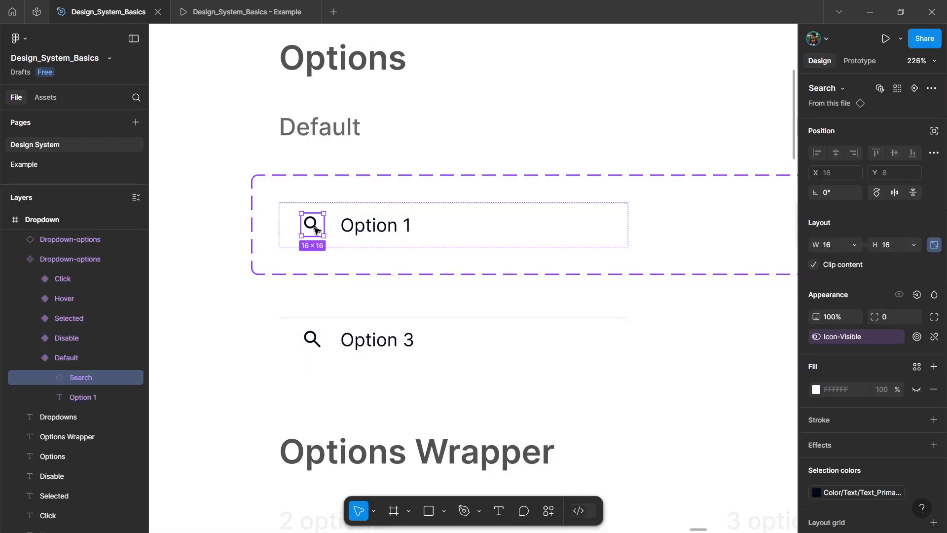
scroll(314, 229, "down", 3, "ctrl")
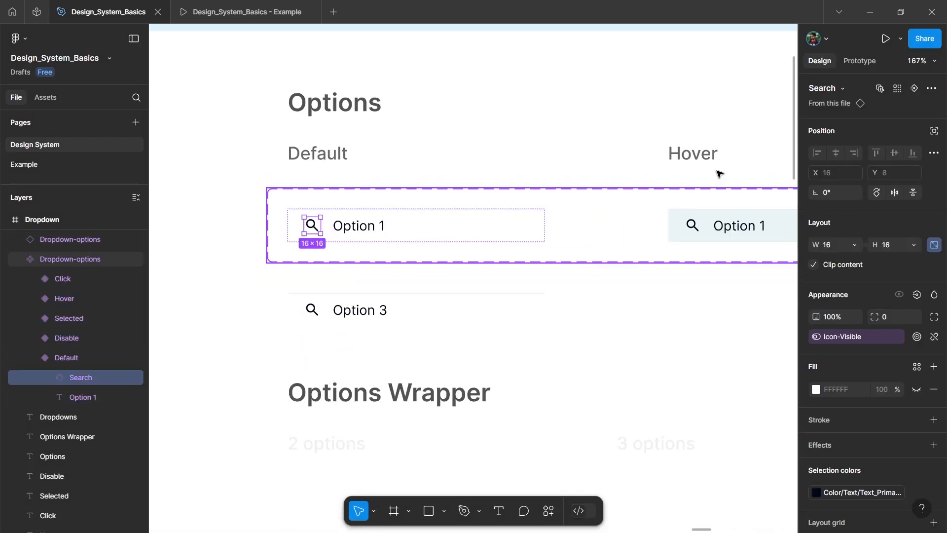
left_click(897, 89)
scroll(600, 216, "right", 3)
scroll(601, 216, "left", 5)
scroll(418, 214, "up", 3, "ctrl")
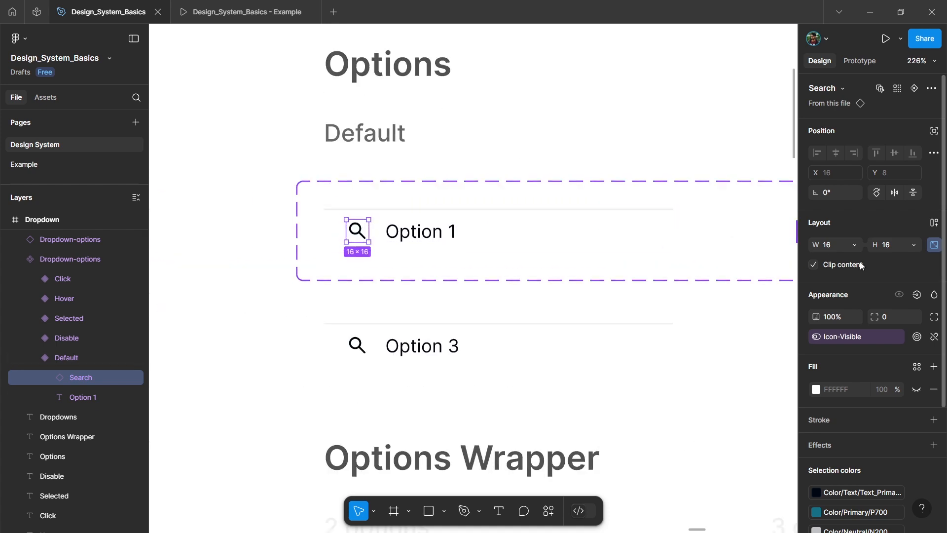
left_click(915, 90)
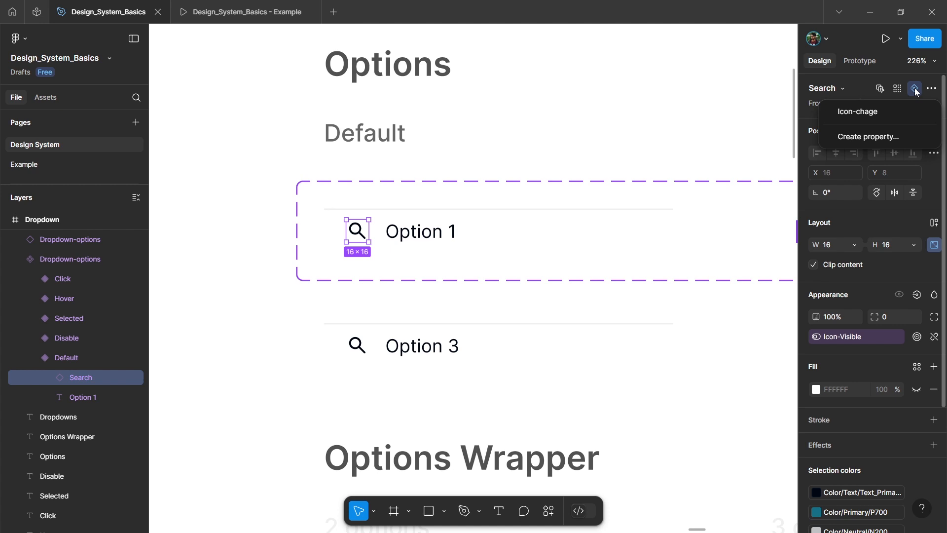
left_click(871, 110)
Step: Test the Icon-chage property by swapping the Option 3 instance's icon to Ecom
scroll(402, 228, "down", 3, "ctrl")
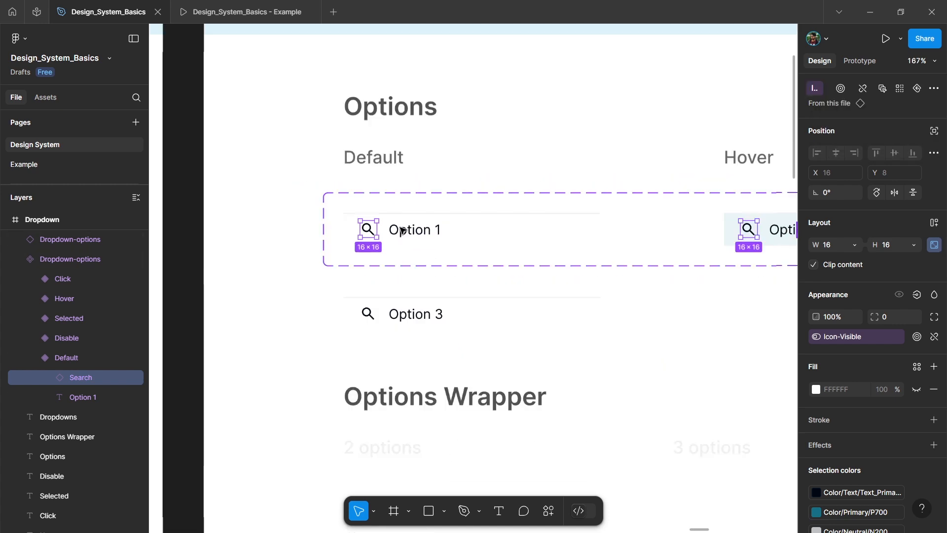
left_click(462, 315)
scroll(422, 357, "up", 3, "ctrl")
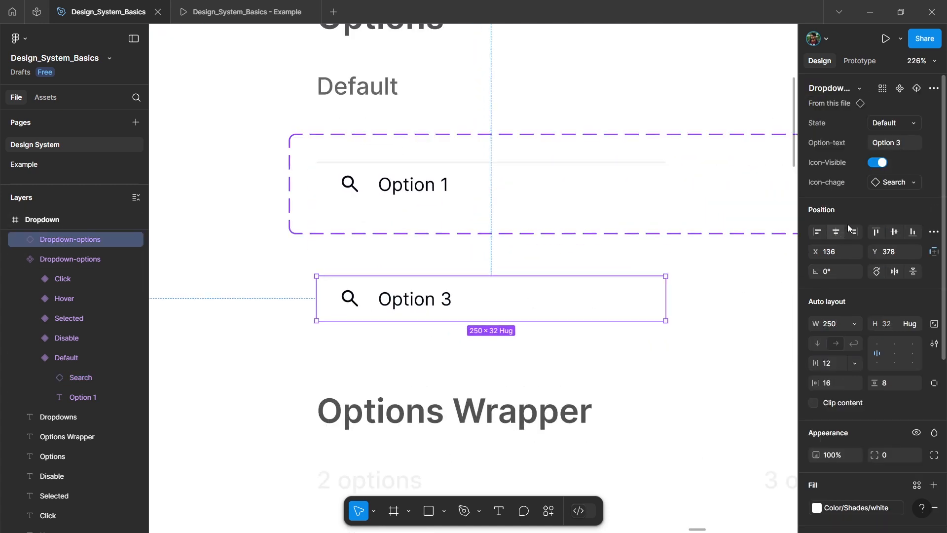
left_click(903, 187)
left_click(876, 351)
left_click(894, 183)
scroll(868, 281, "up", 2)
left_click(831, 324)
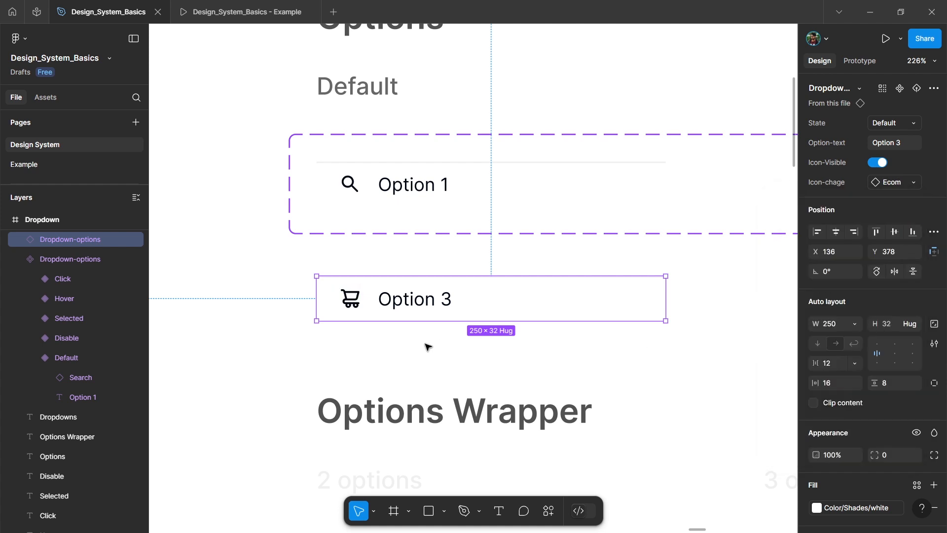
Step: Reorder the component set's properties to State, Icon-Visible, Icon-chage, Option-text and check the order on the Option 3 instance
scroll(309, 333, "down", 3, "ctrl")
left_click(446, 223)
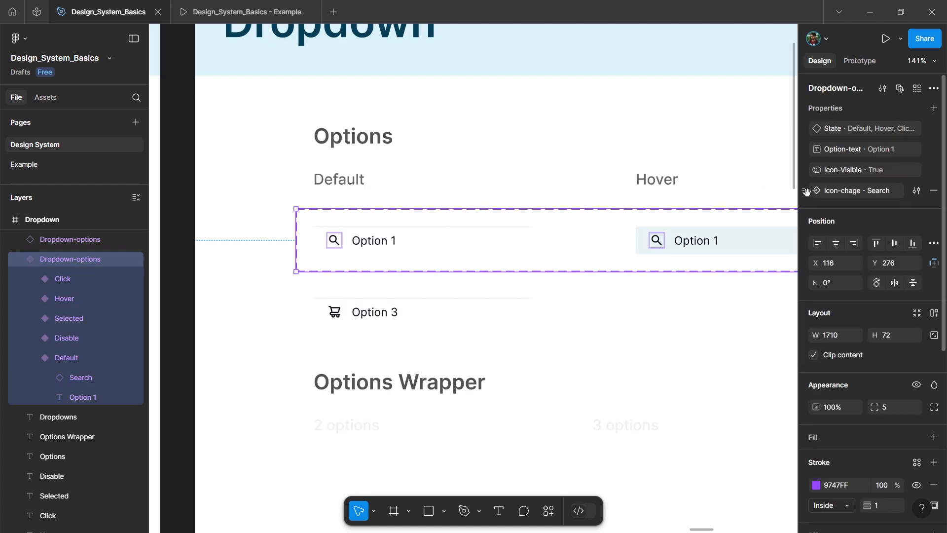
left_click_drag(804, 170, 807, 146)
left_click_drag(804, 190, 806, 165)
left_click(474, 312)
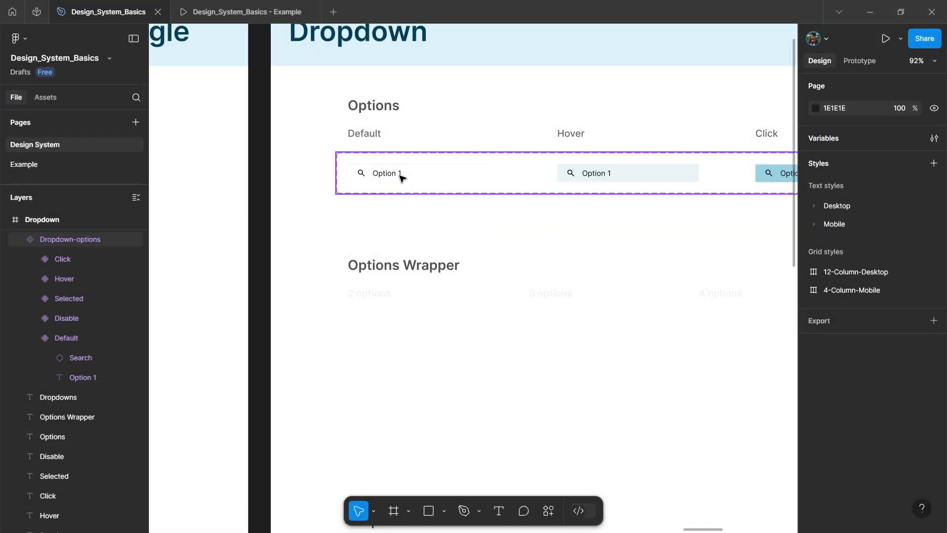
Step: Place a Default Option 1 instance of Dropdown-options below the 2 options label in the Options Wrapper section
left_click(414, 174)
left_click_drag(419, 174, 424, 339)
scroll(385, 296, "up", 5)
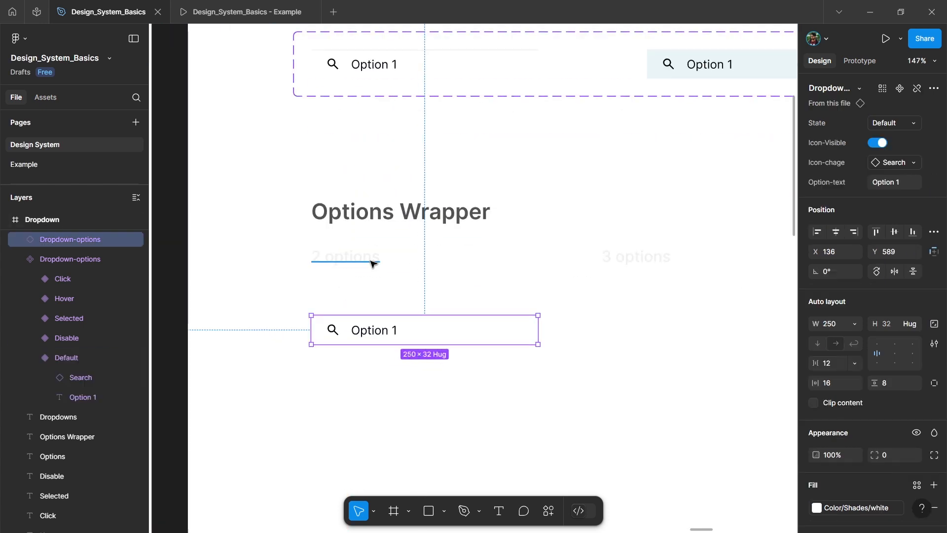
Step: Set the opacity of the 2, 3, 4 and 5 options labels under Options Wrapper to 100%
left_click(367, 266)
scroll(360, 266, "down", 3)
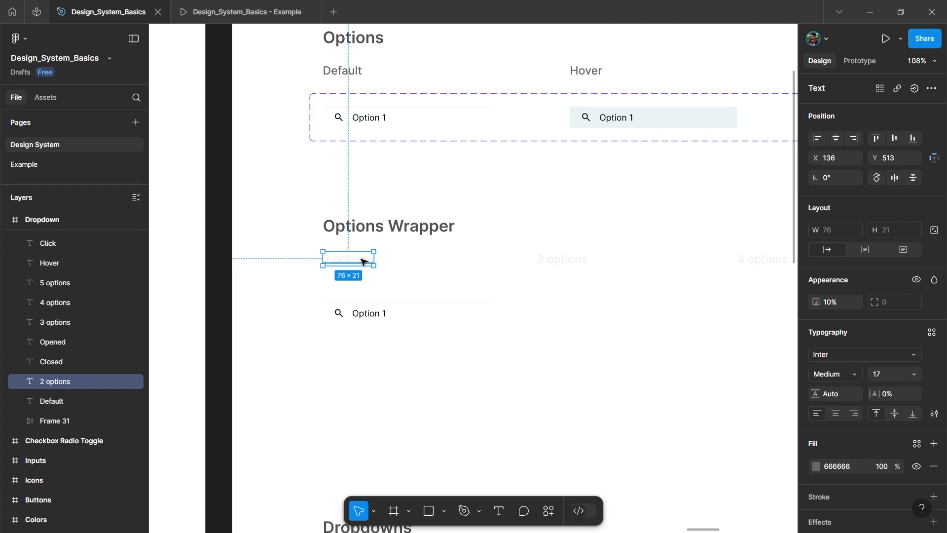
scroll(548, 282, "right", 2)
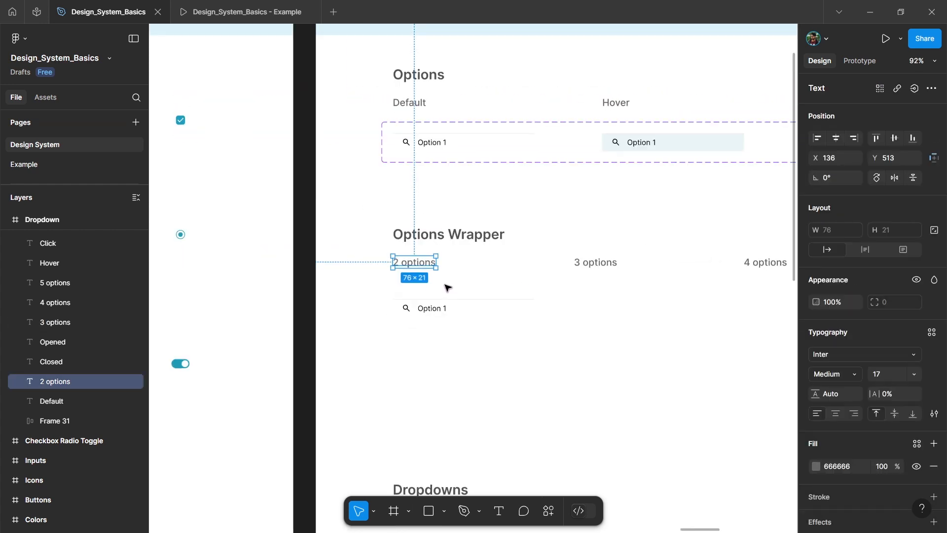
scroll(447, 287, "right", 2)
left_click(462, 263)
scroll(512, 311, "right", 2)
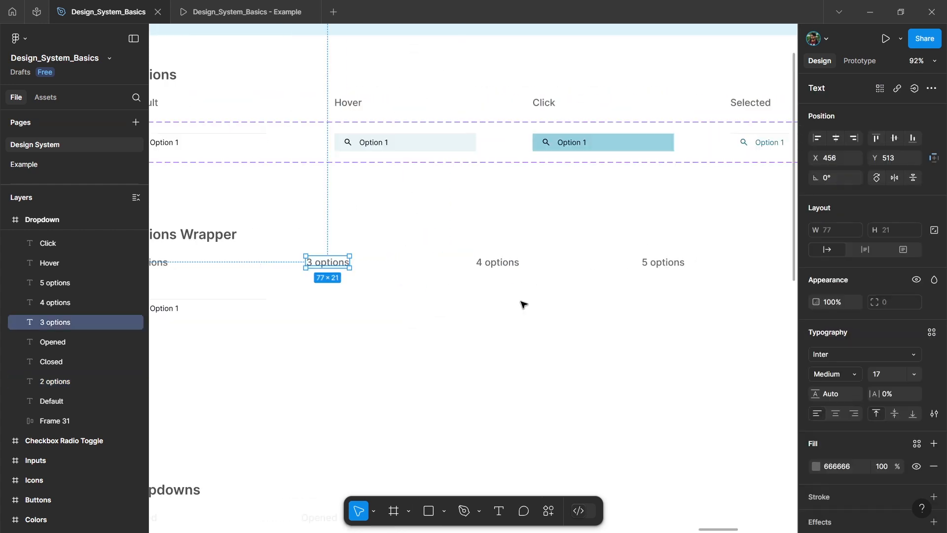
left_click(630, 334)
Step: Duplicate the Option 1 instance under the 2 options label, with the copy directly beneath it at Y 621
scroll(628, 334, "left", 5)
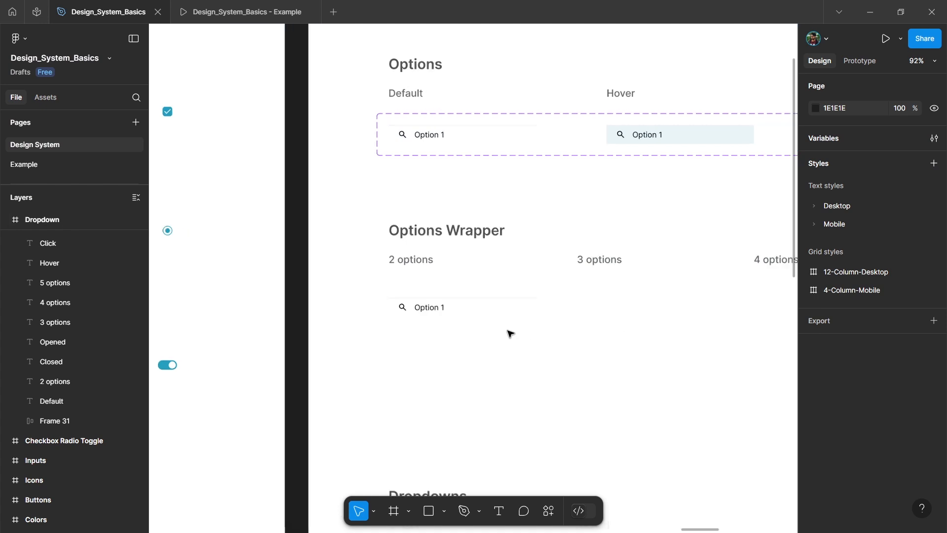
scroll(454, 300, "up", 3)
left_click(455, 299)
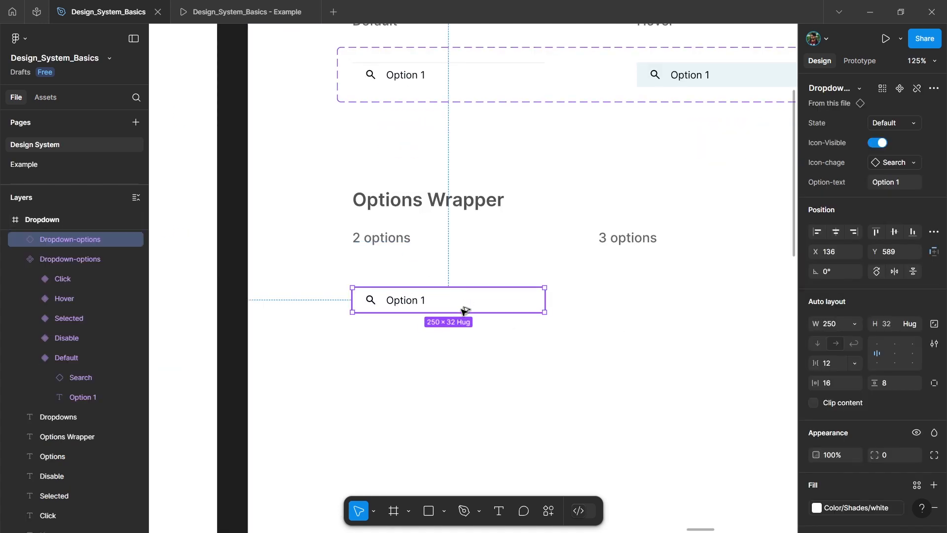
key("ctrl+d")
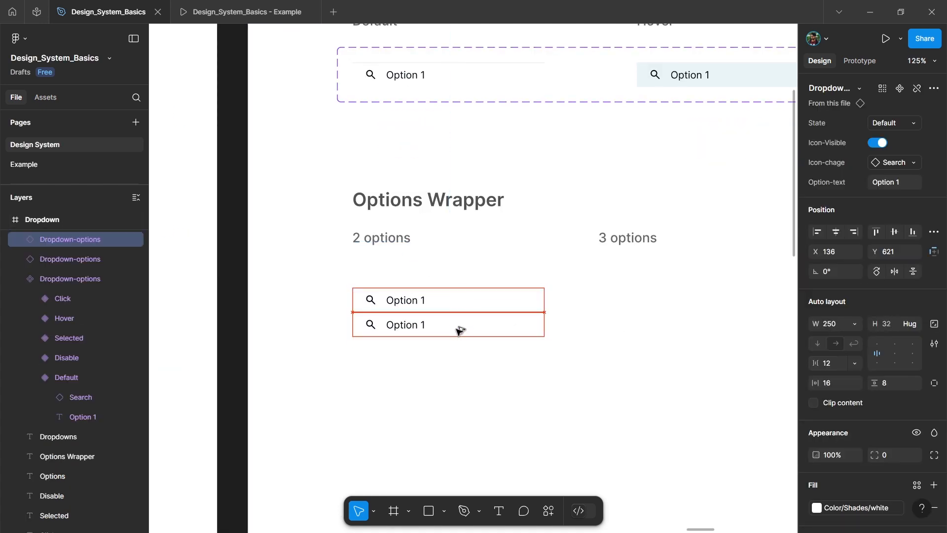
Step: Wrap the two Option 1 instances under the 2 options label in a vertical auto layout frame named "2 options"
left_click(488, 298)
left_click(485, 328, "shift")
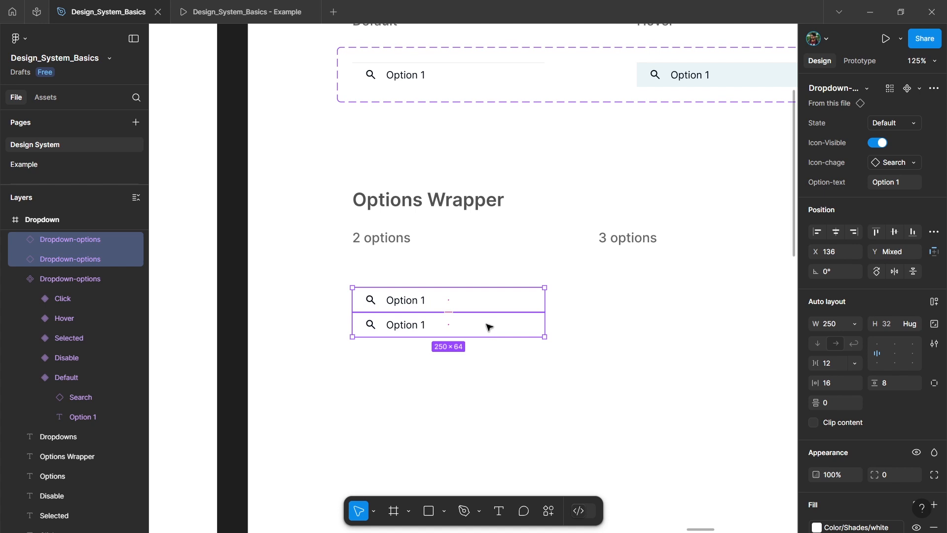
key("shift+a")
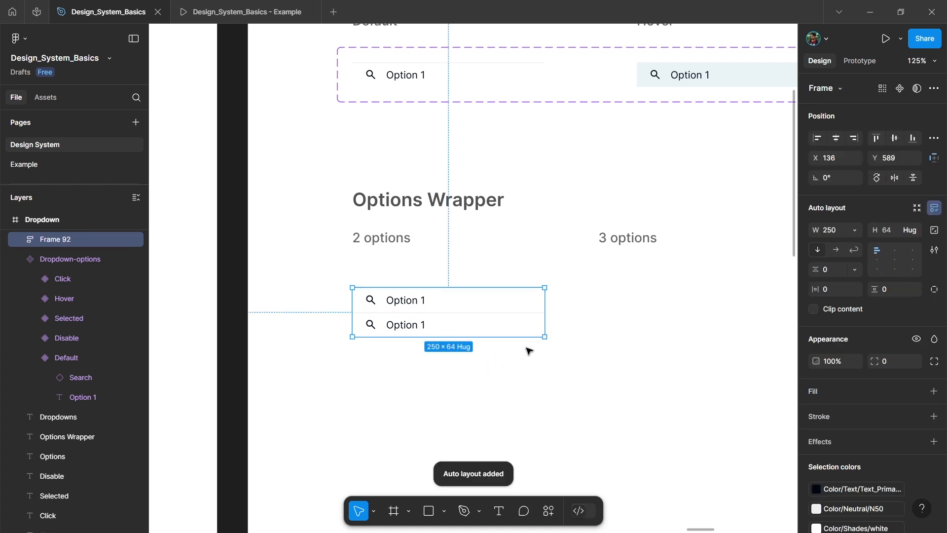
double_click(59, 239)
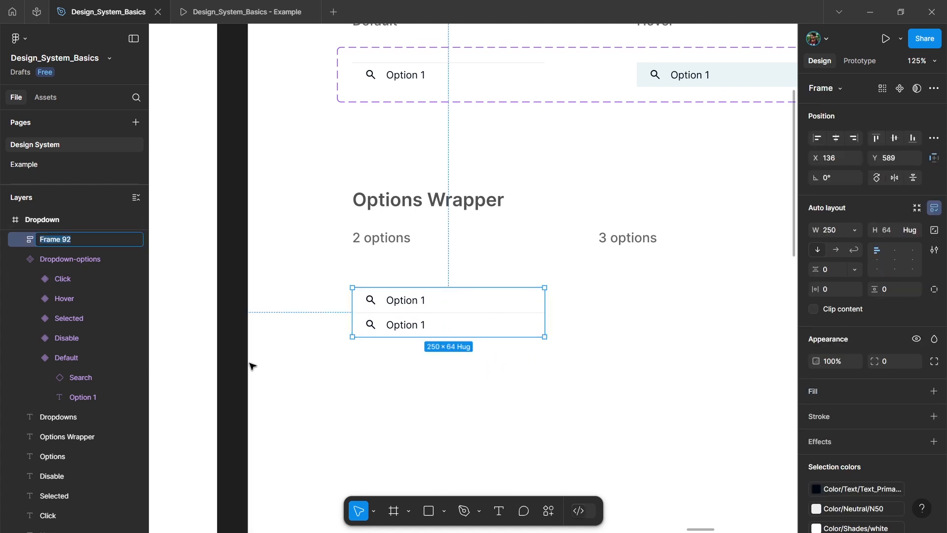
type("2 options")
key("Return")
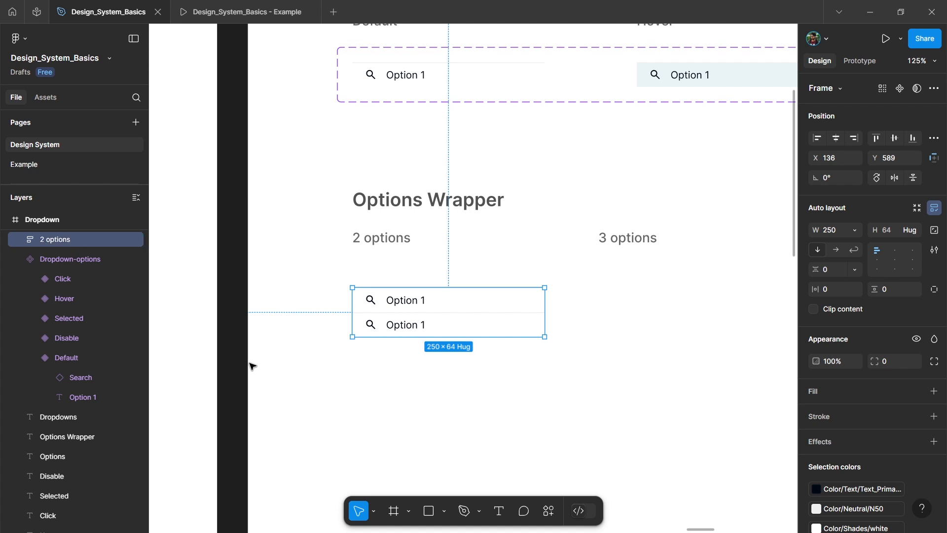
Step: Duplicate the 2 options frame under the 3 options label and add a third Option 1 row to the copy
scroll(375, 318, "down", 3)
scroll(420, 320, "right", 1)
left_click_drag(418, 318, 597, 320)
scroll(511, 323, "right", 1)
scroll(512, 323, "right", 3)
scroll(444, 321, "up", 3)
left_click(410, 324)
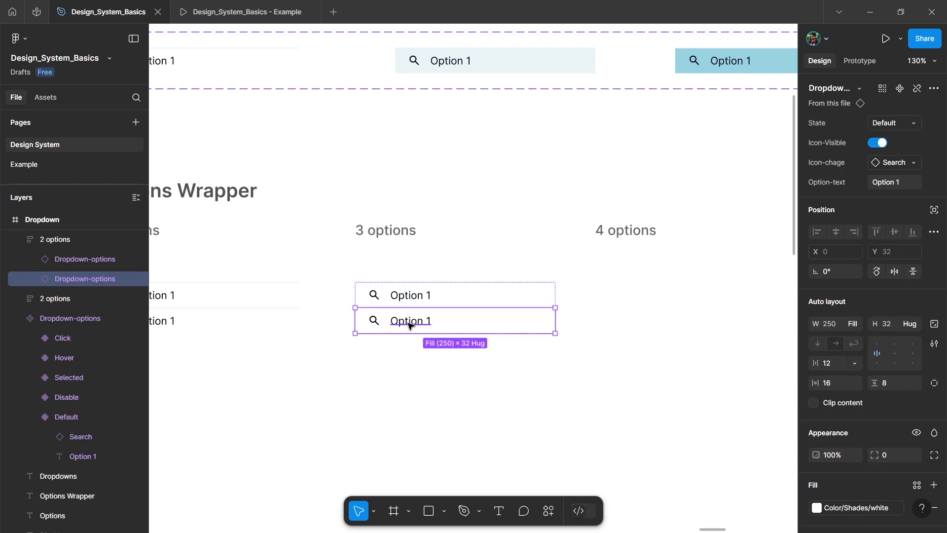
scroll(411, 324, "up", 3)
key("ctrl+d")
scroll(427, 260, "down", 1)
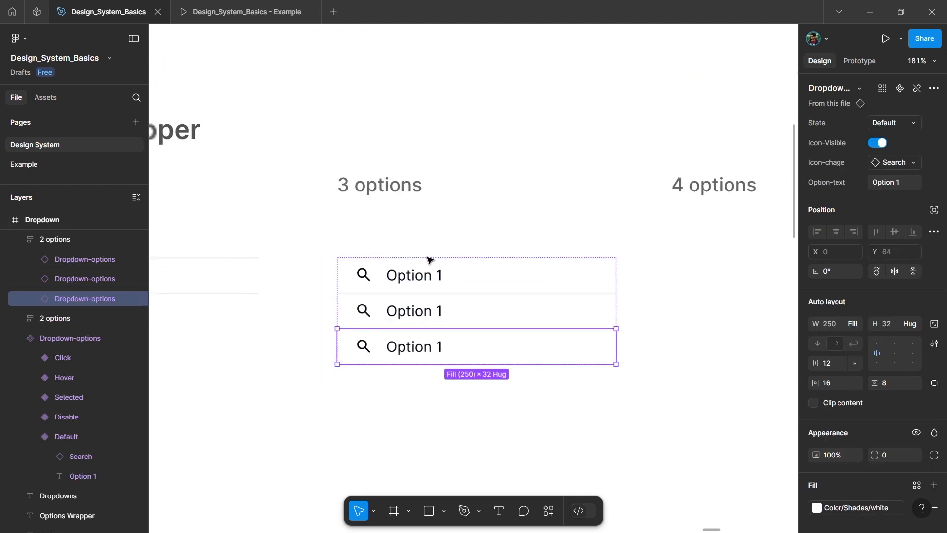
Step: Rename the three-row frame as "3 options"
left_click(508, 218)
left_click(490, 315)
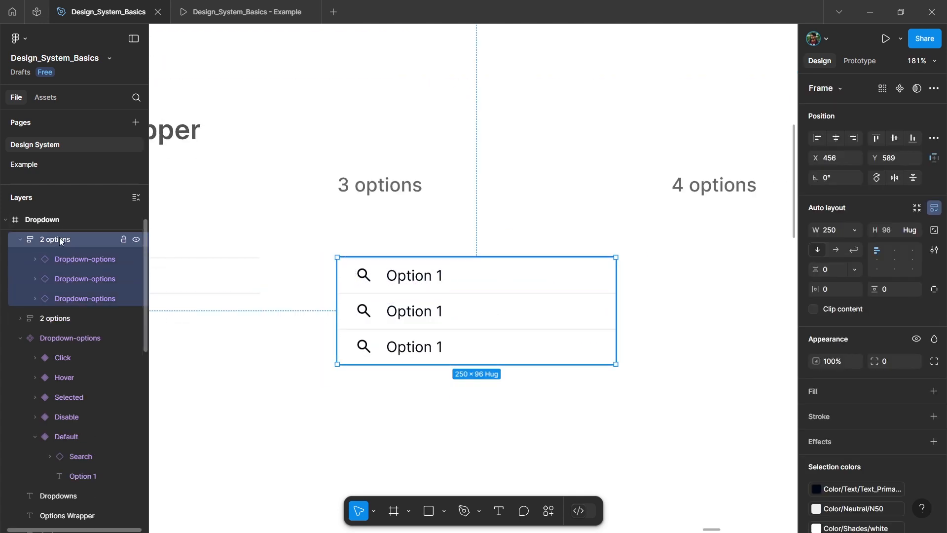
double_click(47, 240)
type("3")
left_click(291, 298)
Step: Duplicate the 3 options frame under the 4 options label and add a fourth Option 1 row to the copy
scroll(343, 252, "down", 3)
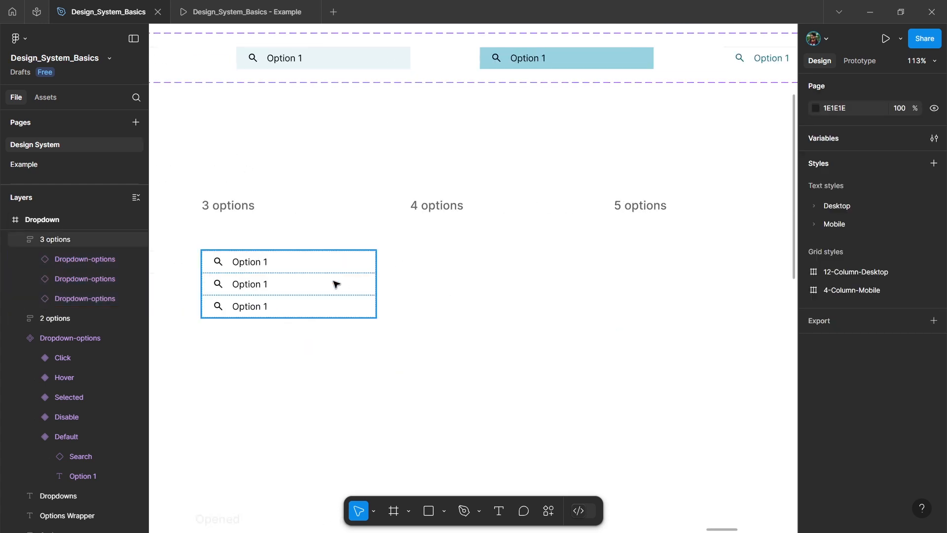
left_click(290, 281)
left_click_drag(289, 281, 490, 280)
scroll(502, 310, "up", 2)
double_click(475, 309)
key("ctrl+d")
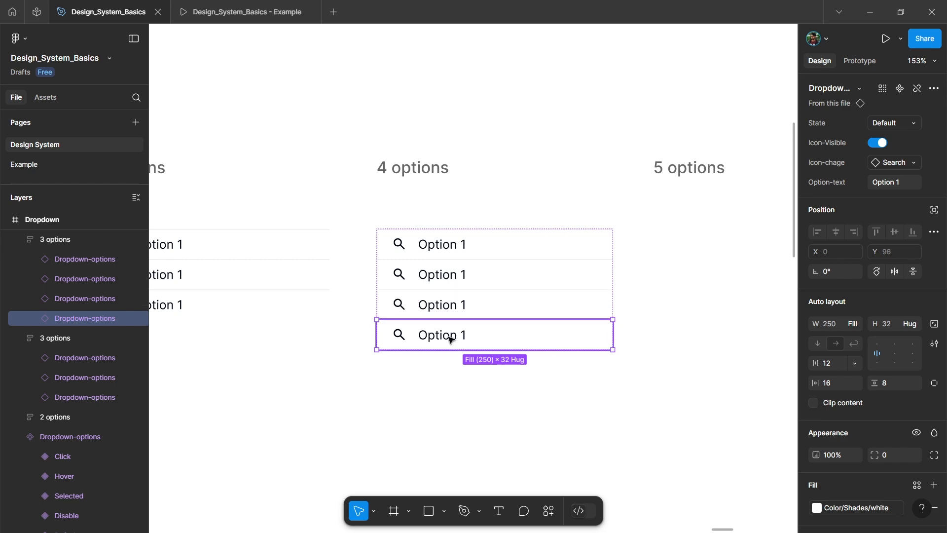
Step: Rename the four-row frame as "4 options"
double_click(46, 239)
left_click(45, 239)
key("BackSpace")
type("4")
key("Return")
Step: Duplicate the 4 options frame under the 5 options label and add a fifth Option 1 row to the copy
scroll(306, 271, "right", 2)
left_click_drag(325, 276, 603, 276)
scroll(572, 321, "right", 1)
double_click(550, 332)
key("ctrl+d")
Step: Rename the five-row frame as "5 options"
double_click(47, 239)
left_click(45, 239)
key("BackSpace")
type("5 options")
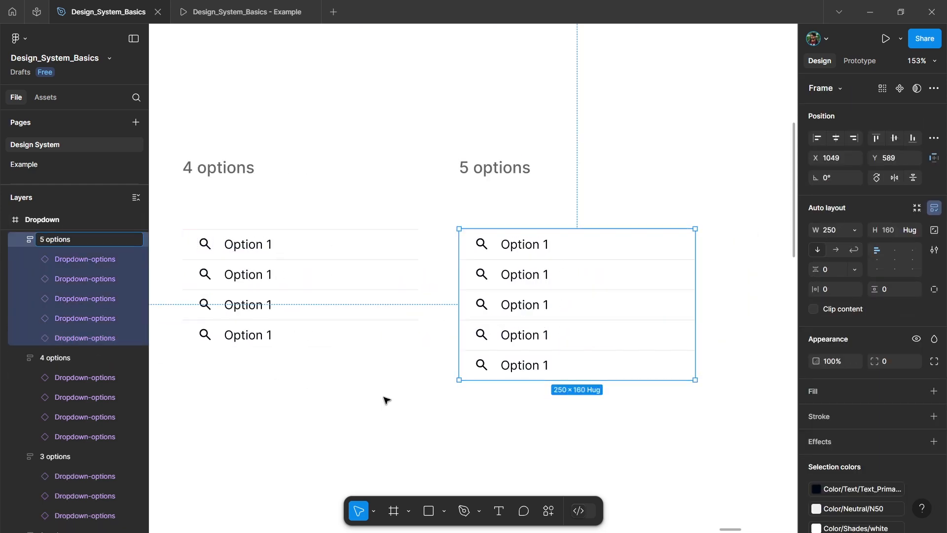
left_click(313, 392)
Step: Add a stroke in Color/Neutral/N50 to the 2, 3, 4 and 5 options frames together
scroll(340, 201, "down", 5)
scroll(342, 207, "up", 3)
scroll(355, 237, "left", 4)
left_click(371, 279)
scroll(371, 291, "right", 1)
scroll(369, 294, "down", 2)
left_click(477, 284, "shift")
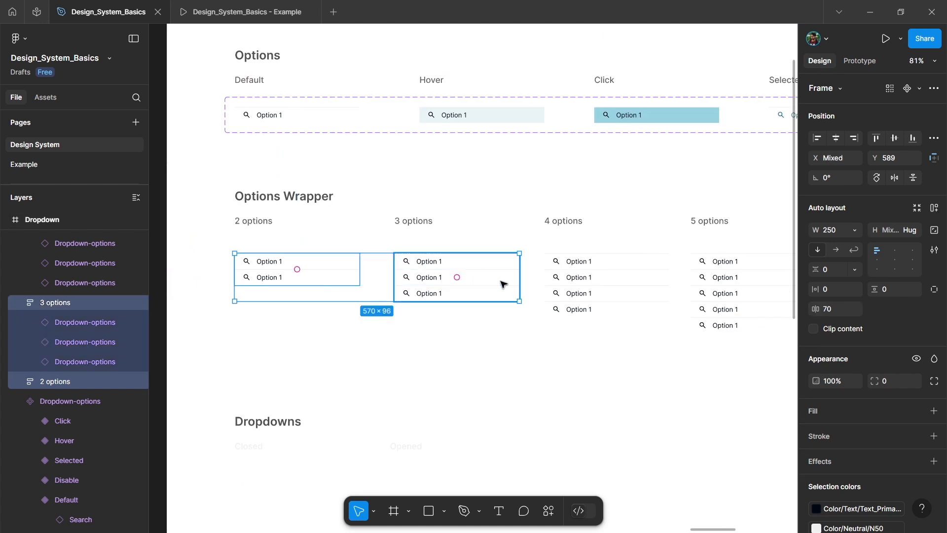
left_click(611, 291, "shift")
left_click(729, 275, "shift")
scroll(457, 363, "right", 3)
scroll(898, 366, "down", 3)
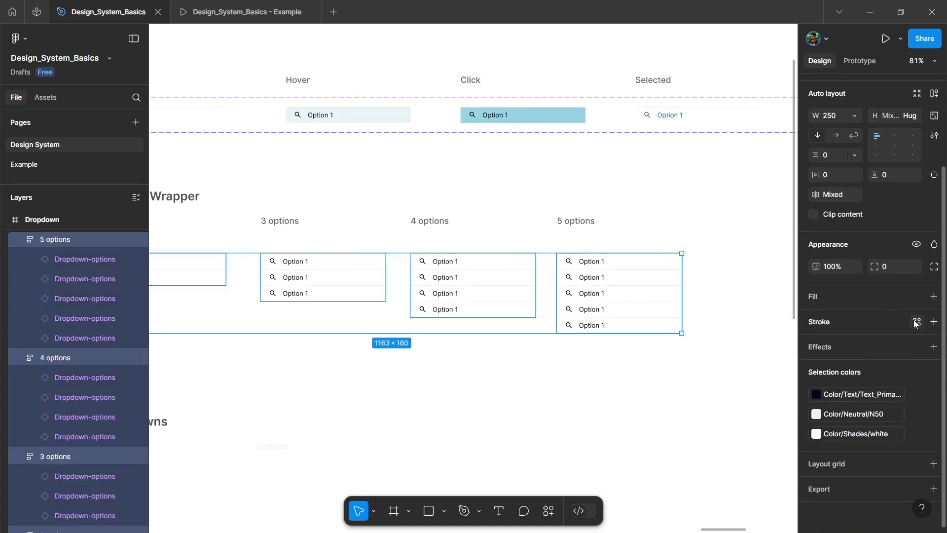
left_click(916, 322)
type("n")
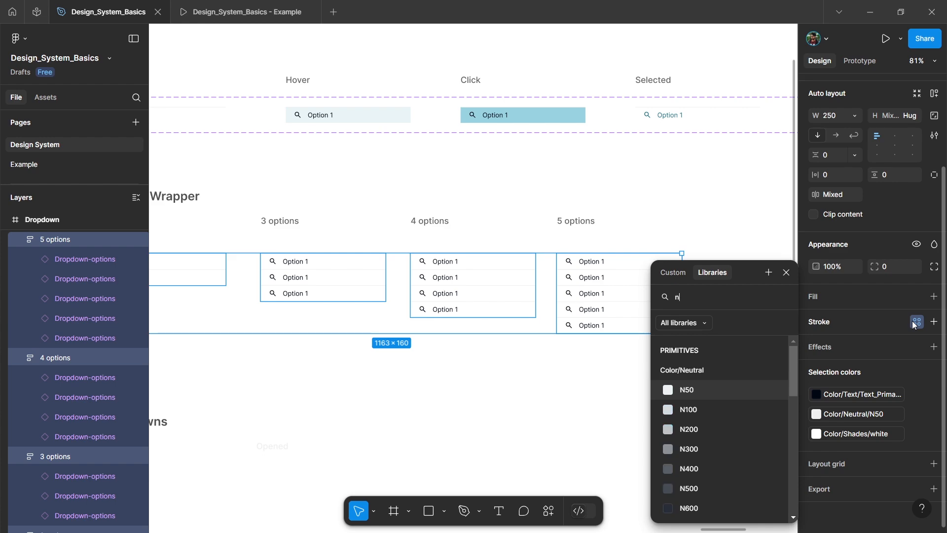
left_click(708, 373)
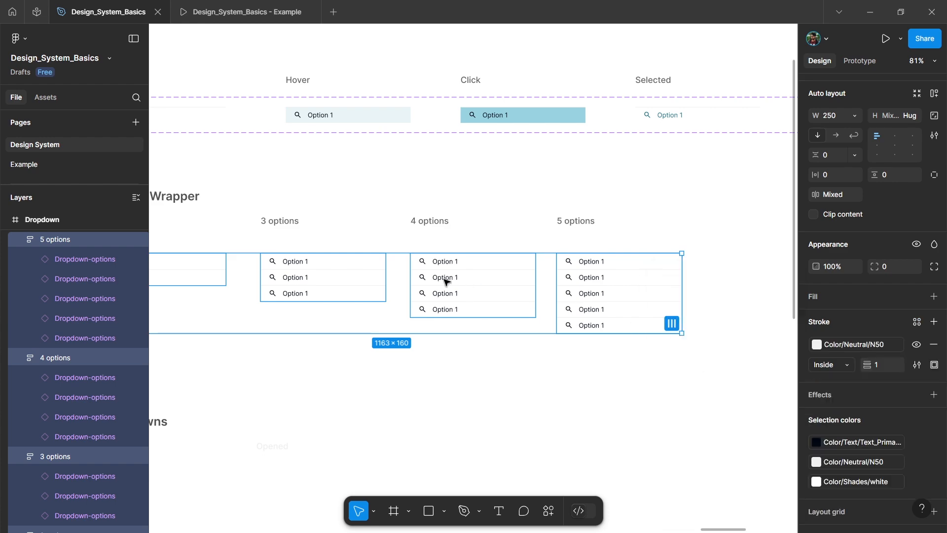
Step: Turn on Clip content for all four options frames and keep the four of them selected
scroll(434, 275, "up", 5)
scroll(427, 271, "up", 3)
scroll(458, 286, "down", 5)
scroll(465, 284, "left", 5)
scroll(607, 258, "up", 2)
scroll(499, 281, "right", 3)
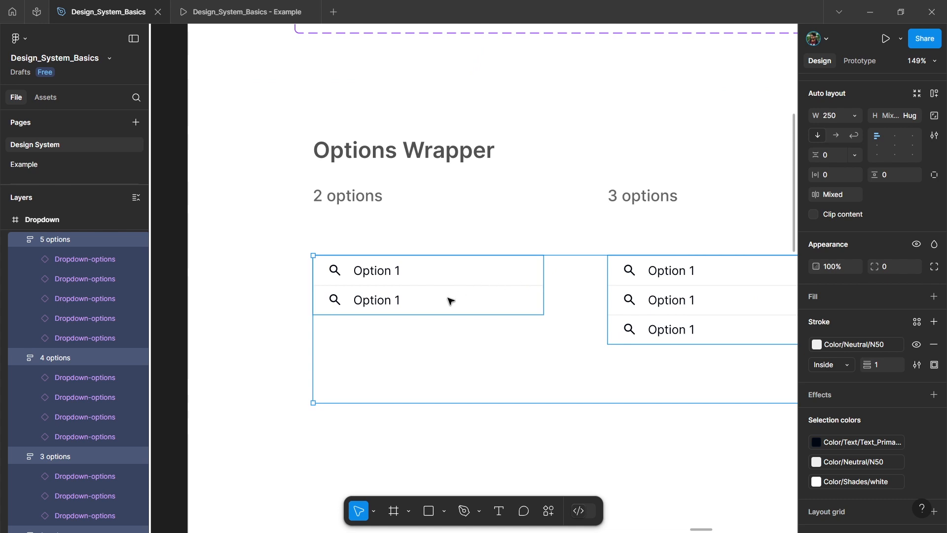
left_click(813, 215)
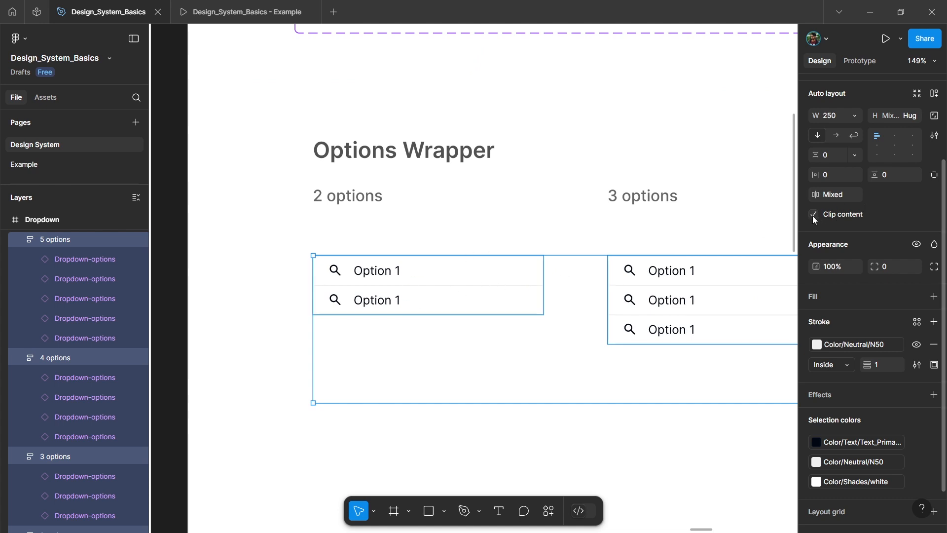
left_click(531, 436)
left_click(436, 301)
key("ctrl+z")
key("ctrl+z")
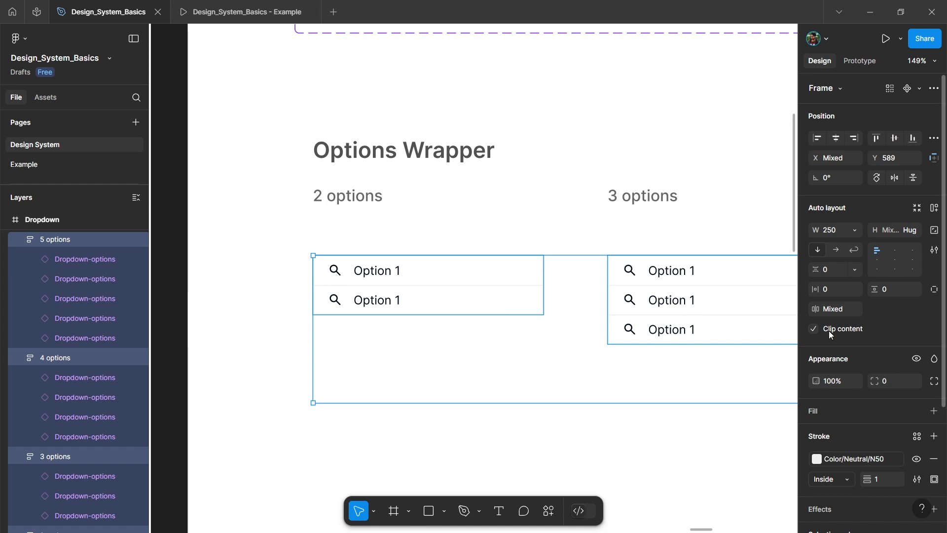
Step: Set the corner radius of the four options frames to 4
left_click(899, 381)
type("4")
key("Return")
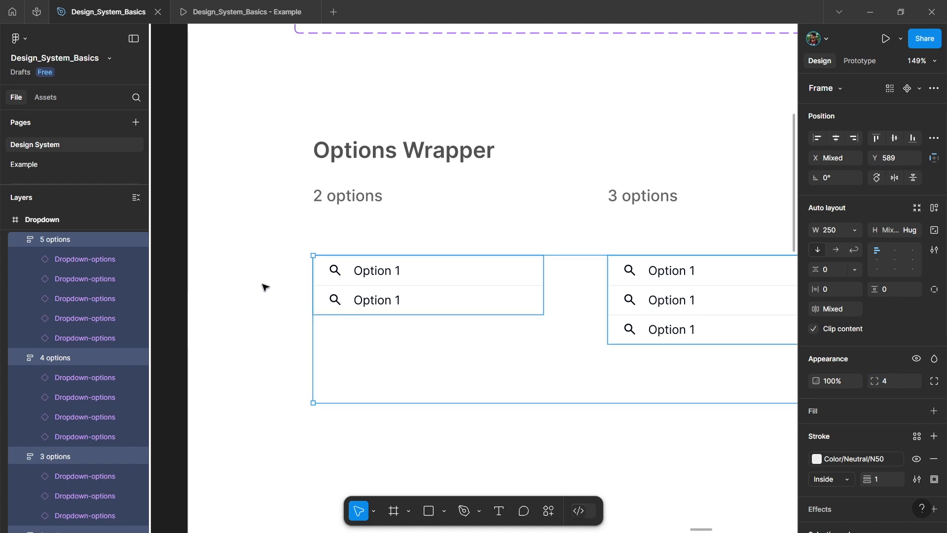
Step: Combine the four options frames into a component set named "Options-Wrapper"
scroll(262, 290, "down", 5)
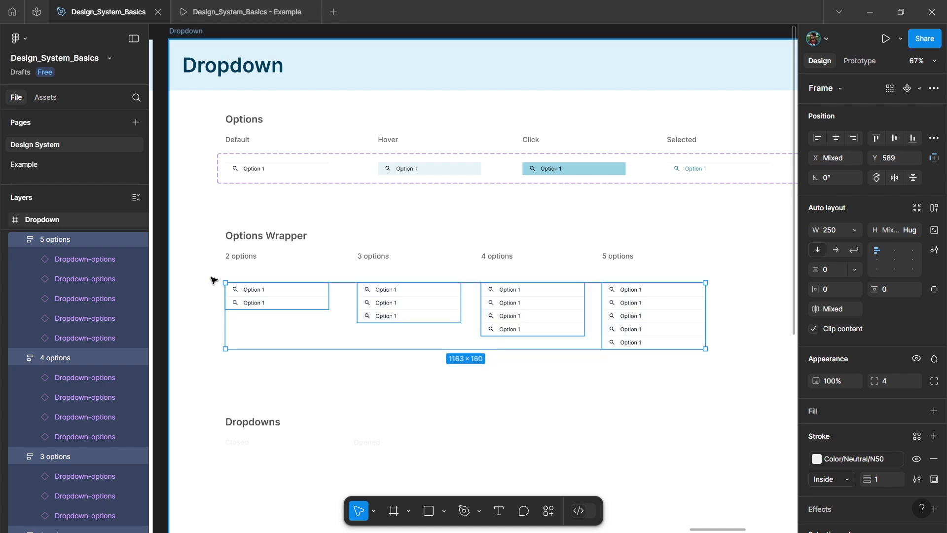
scroll(214, 287, "up", 3)
scroll(326, 288, "down", 2)
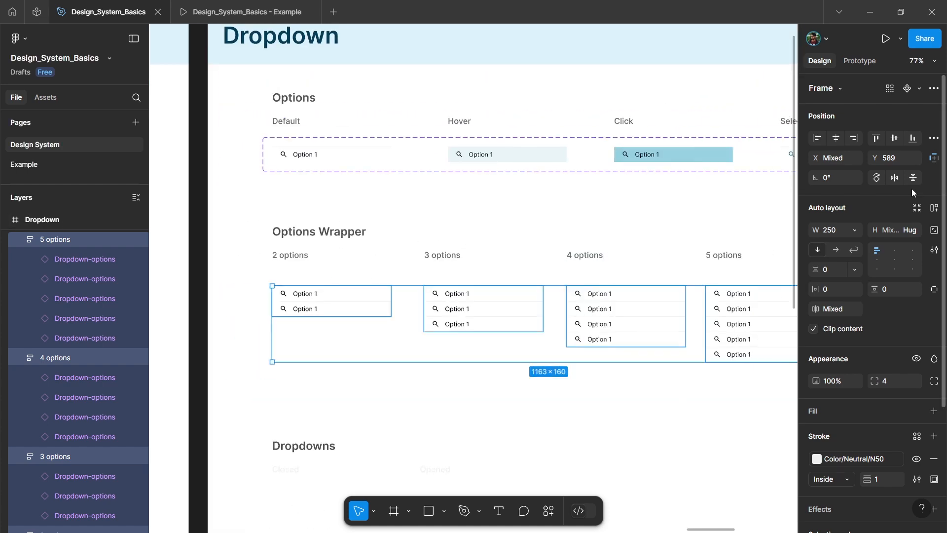
left_click(918, 91)
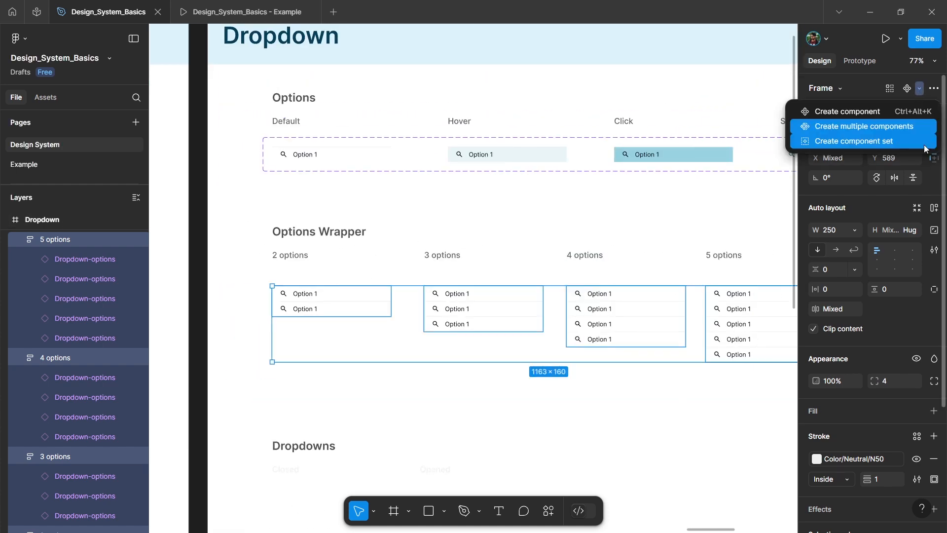
left_click(851, 142)
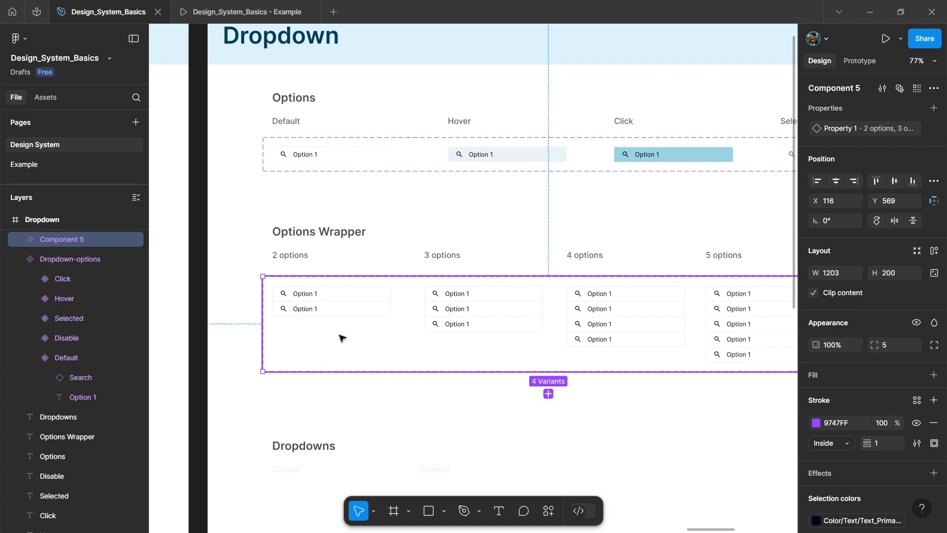
double_click(64, 240)
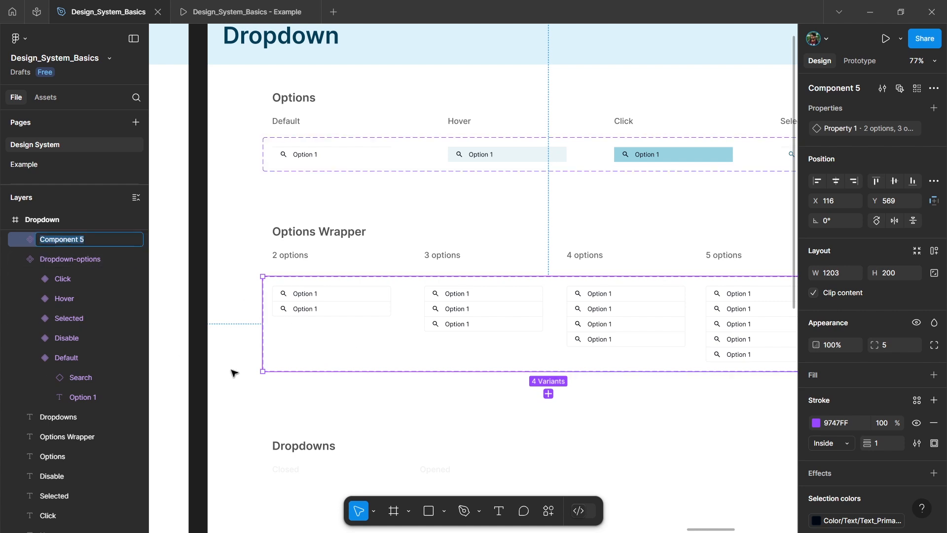
type("Options-Wrapper")
key("Return")
Step: Place an instance of the 2 options variant beside the Options-Wrapper component set, past the 5 options variant
scroll(380, 347, "down", 3)
double_click(351, 310)
scroll(356, 349, "up", 1)
left_click_drag(340, 307, 623, 320)
Step: Rename the Options-Wrapper component set's variant property as "Option Count"
scroll(633, 341, "up", 2)
left_click(533, 271)
scroll(532, 273, "up", 2)
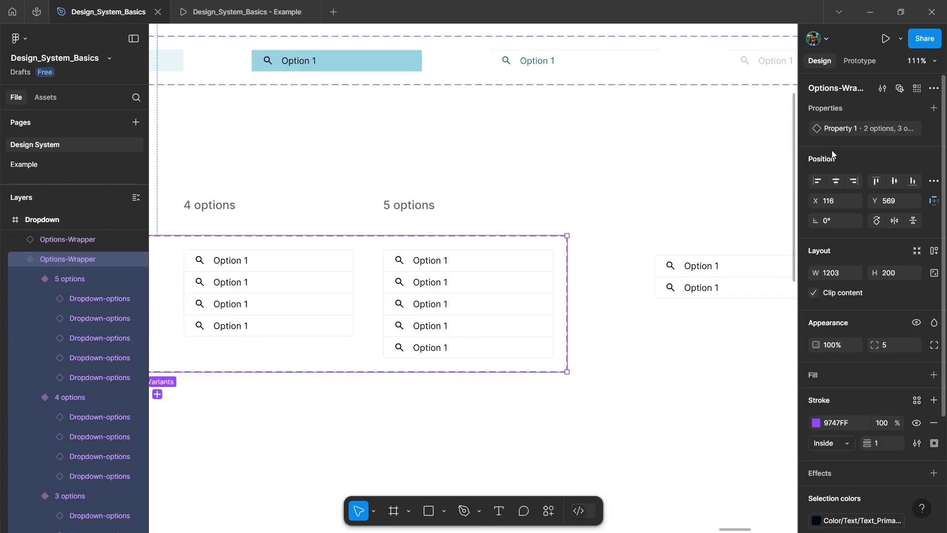
double_click(845, 129)
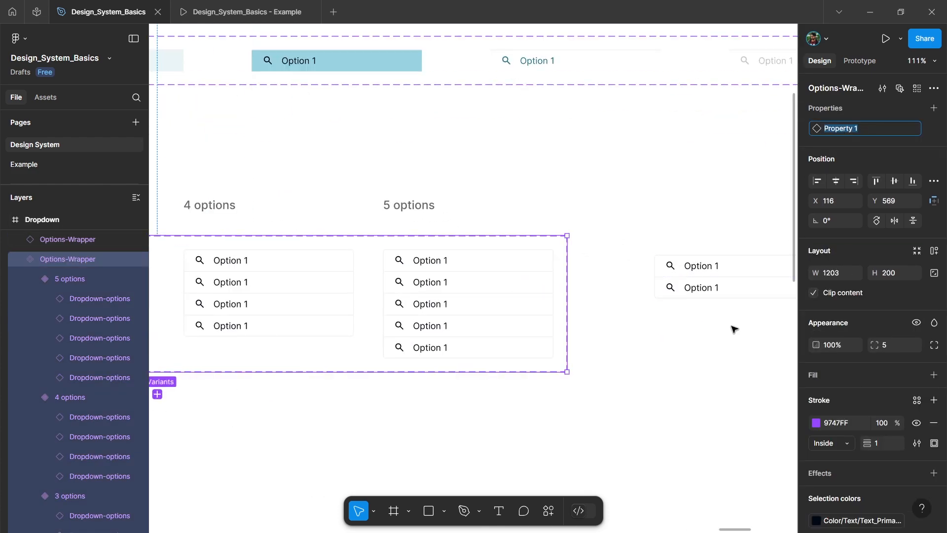
type("Option Count")
Step: Try Option Count 3 options on the Options-Wrapper instance and leave it set to 5 options
left_click(724, 289)
scroll(613, 329, "right", 5)
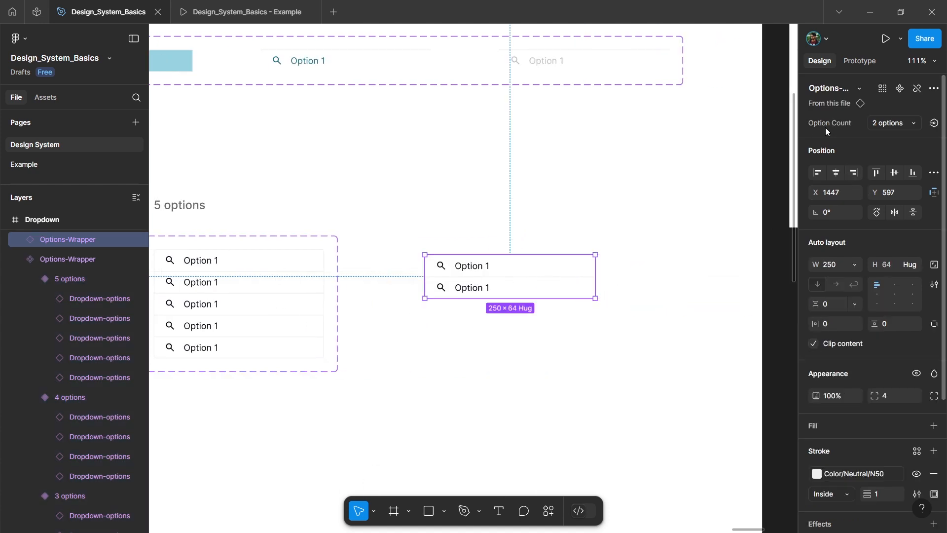
left_click(888, 123)
left_click(904, 133)
left_click(907, 123)
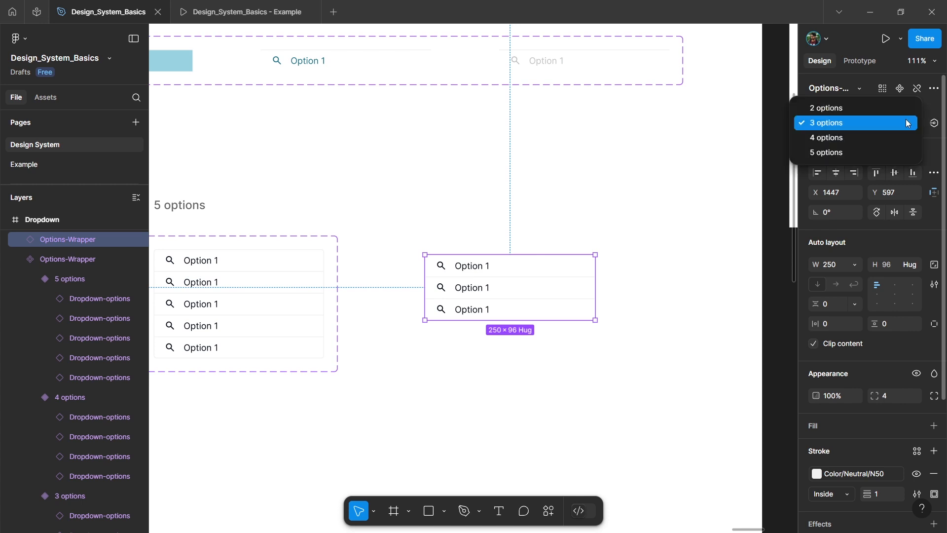
left_click(864, 153)
Step: Move the five-option Options-Wrapper instance into the Dropdowns section, aligned beneath the Closed label
scroll(602, 194, "down", 5)
left_click(504, 334)
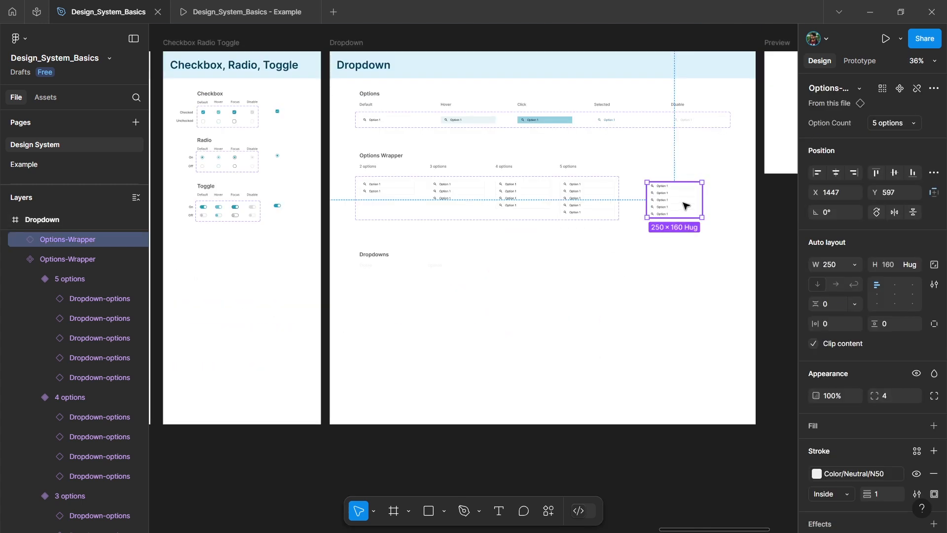
left_click_drag(683, 203, 400, 309)
scroll(356, 313, "up", 10)
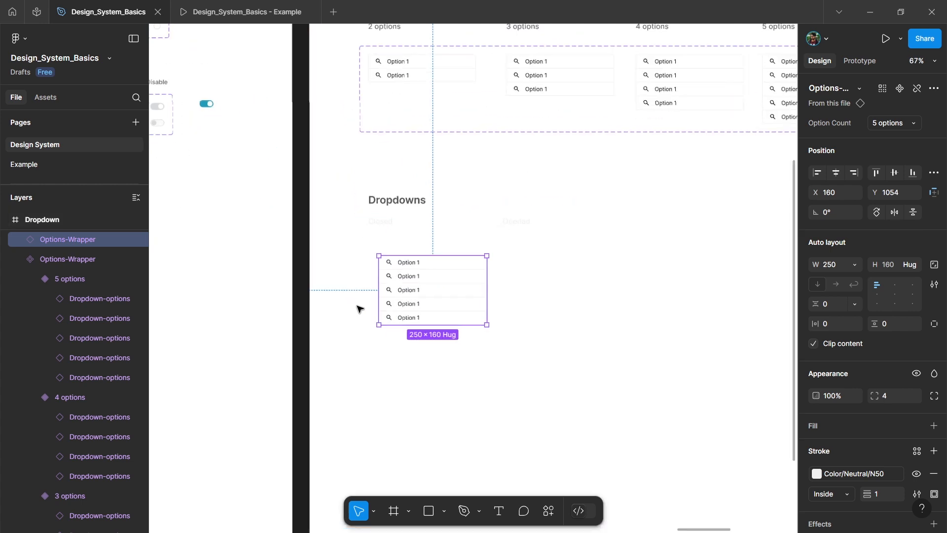
left_click_drag(516, 255, 496, 243)
Step: Set the opacity of the Closed and Opened labels under Dropdowns to 100%
scroll(451, 165, "down", 1)
left_click(407, 154)
left_click(619, 156, "shift")
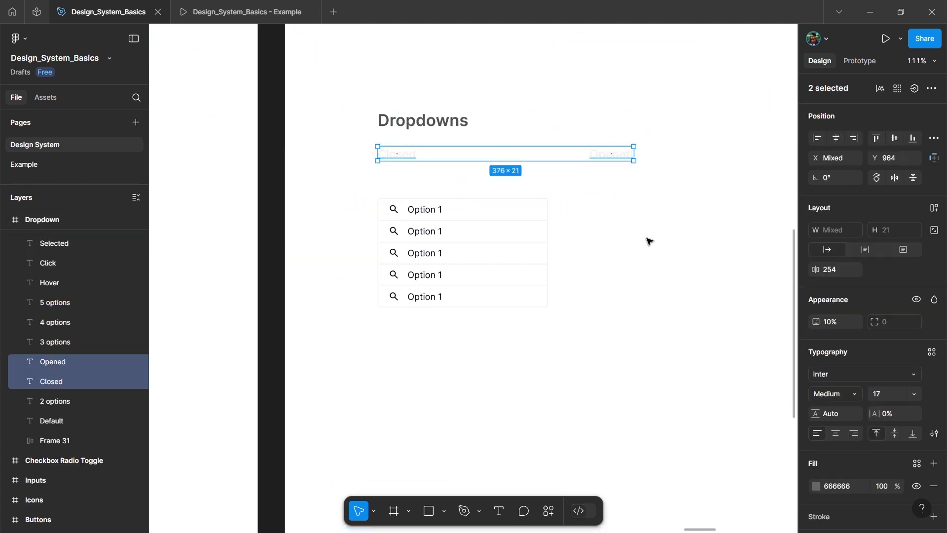
key("0")
left_click(626, 218)
Step: Shift the five-option instance further down and add the text "Industry type" between it and the Closed label
scroll(441, 162, "up", 2)
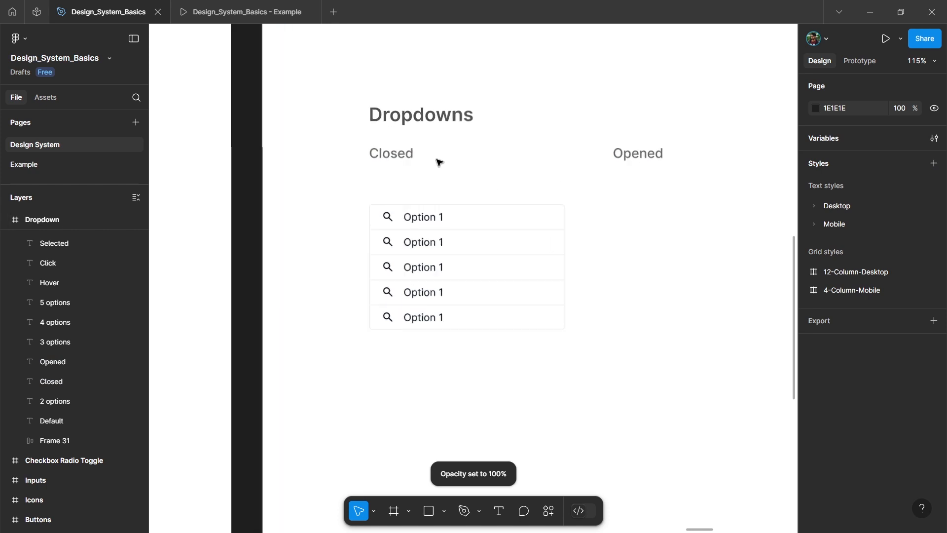
scroll(377, 192, "down", 2)
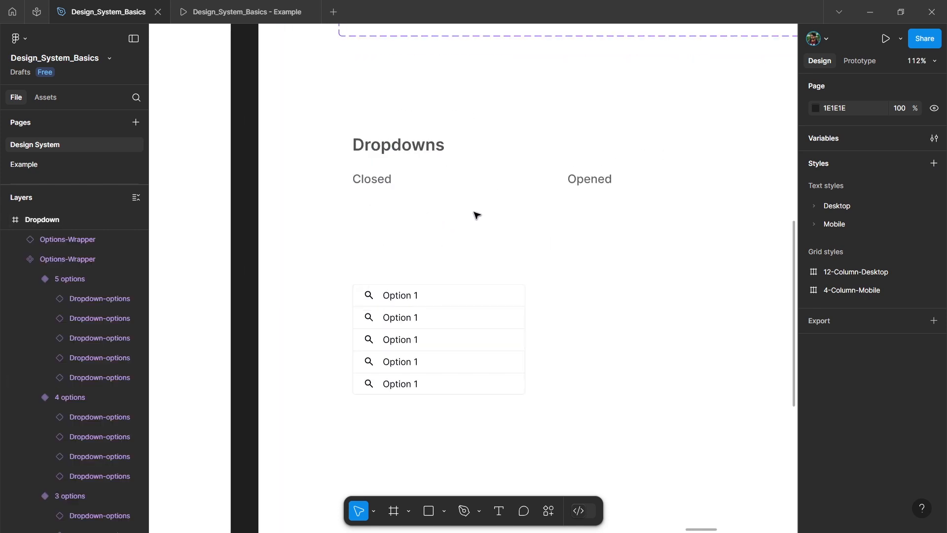
scroll(415, 224, "down", 3)
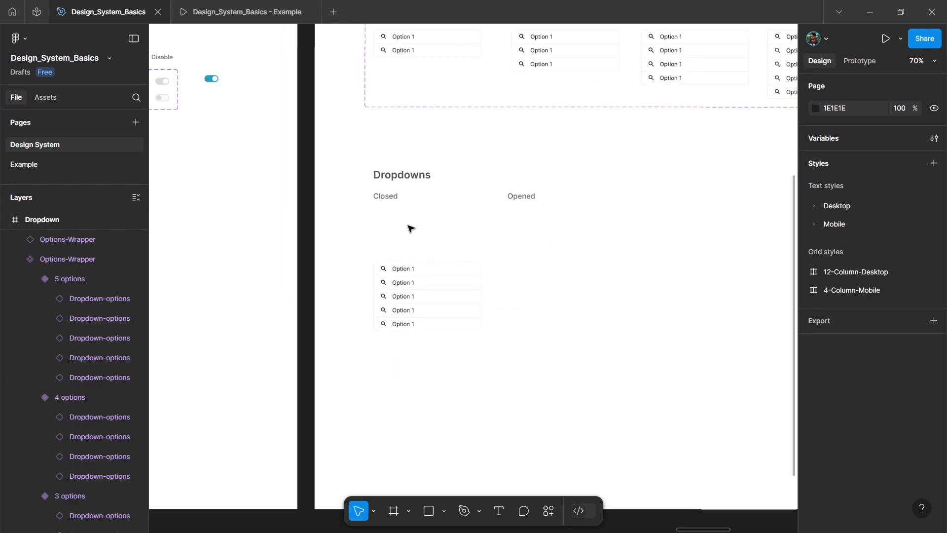
scroll(421, 249, "up", 3)
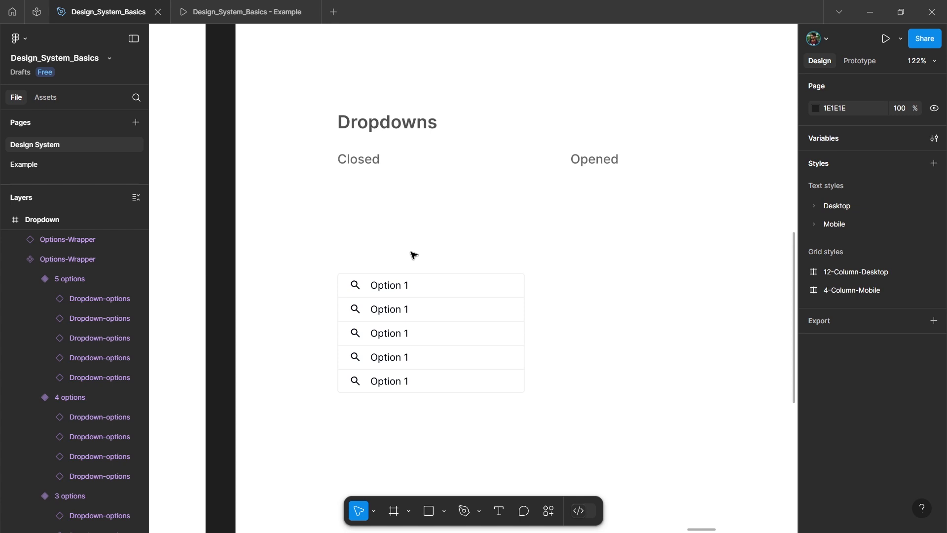
scroll(401, 222, "up", 2)
key("t")
left_click(339, 213)
type("Industry")
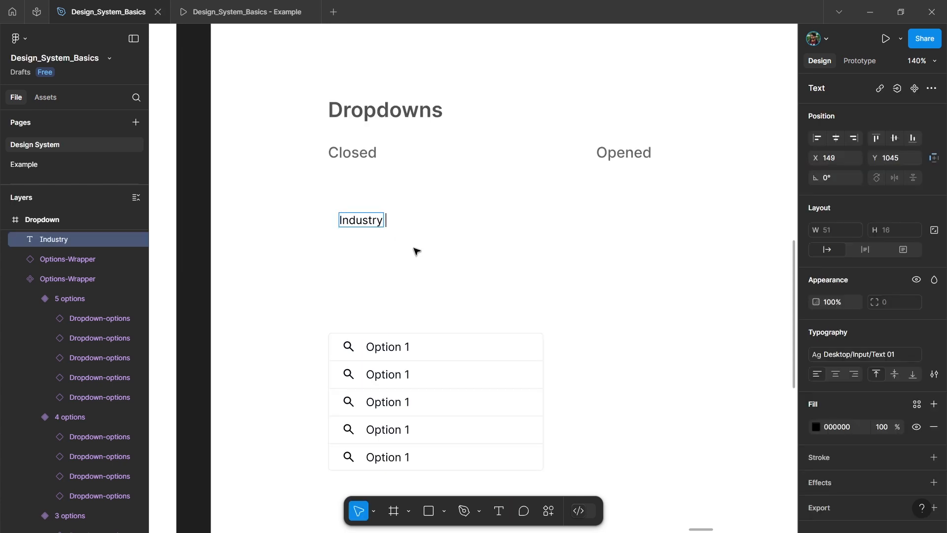
type(" type")
key("Escape")
Step: Apply the Desktop/Body/Body 02_m text style and the Text_Primary colour variable to the "Industry type" label
left_click(851, 356)
scroll(721, 424, "up", 3)
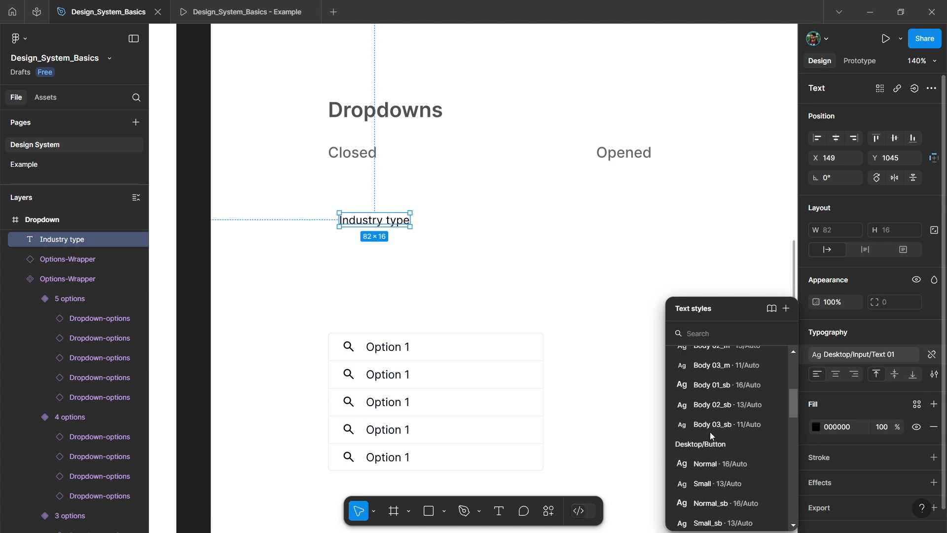
scroll(709, 432, "up", 4)
left_click(723, 467)
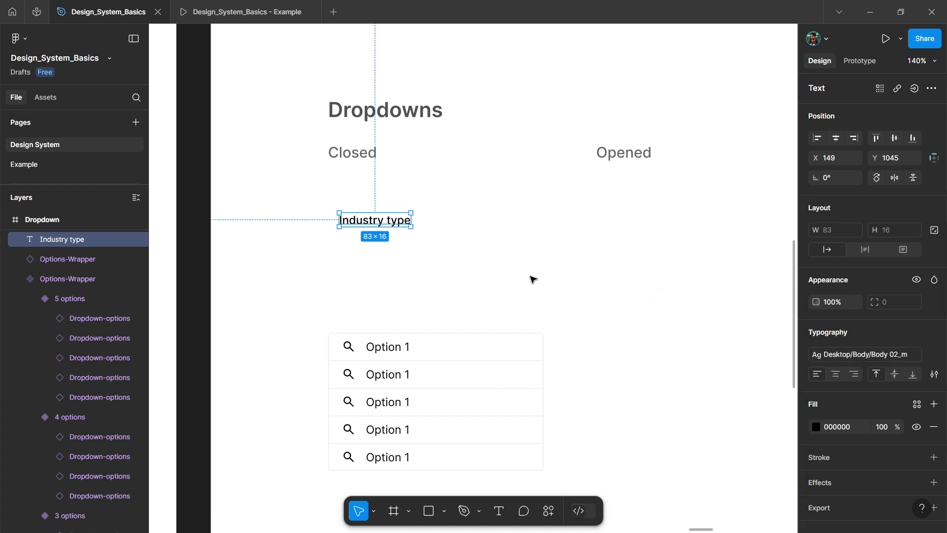
left_click(917, 405)
type("text")
left_click(726, 371)
left_click(503, 273)
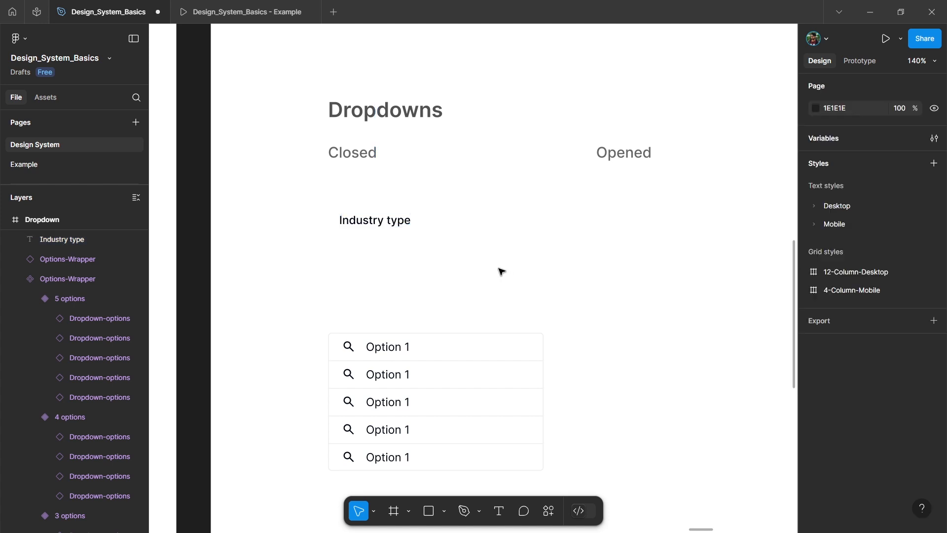
Step: Duplicate the "Industry type" label just below itself and change the copy's text to "Select your industry"
scroll(364, 252, "up", 1)
left_click(393, 360, "ctrl")
left_click(392, 249)
left_click_drag(389, 218, 377, 259)
key("Return")
type("Select your industry")
key("Escape")
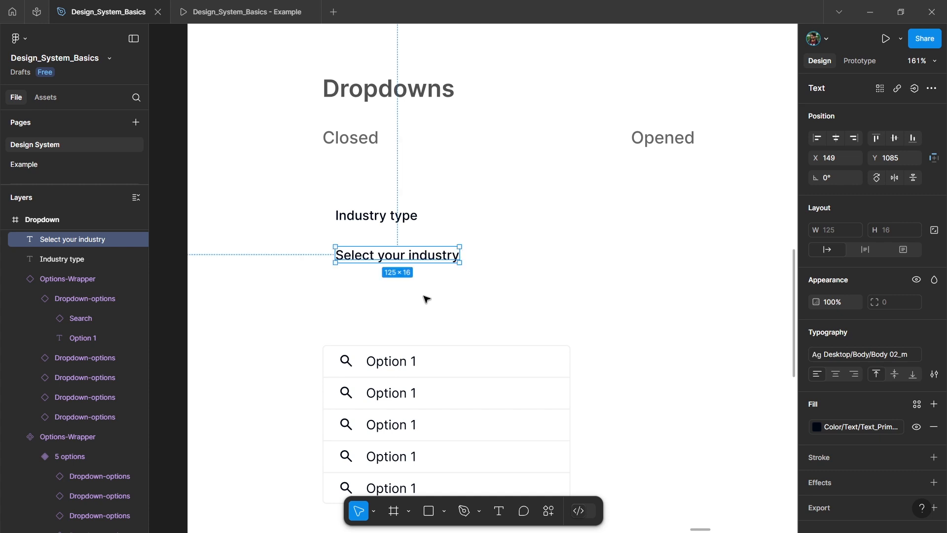
Step: Apply the Desktop/Input/Text 01 text style and the Text_Tertiary colour variable to "Select your industry"
left_click(864, 356)
scroll(714, 416, "down", 2)
scroll(715, 415, "down", 4)
left_click(721, 460)
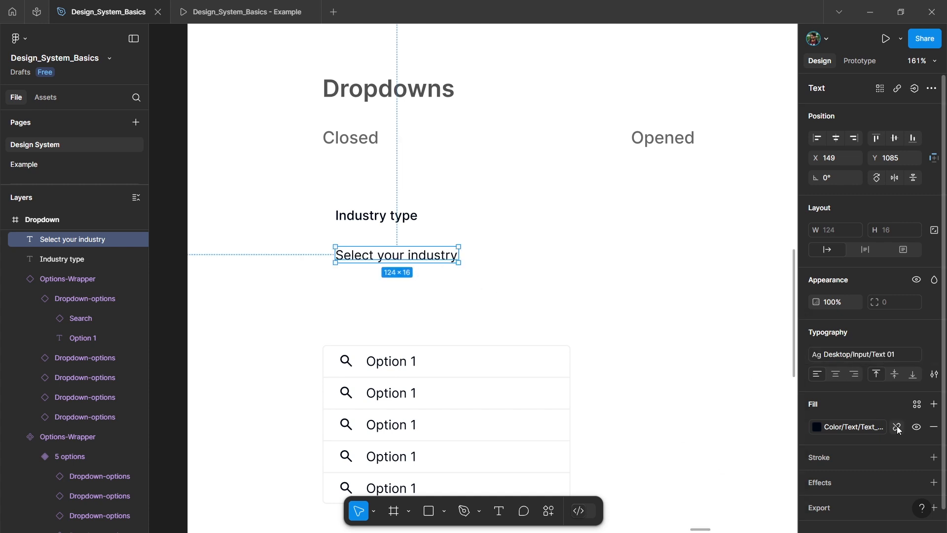
left_click(868, 426)
left_click(719, 484)
left_click(496, 283)
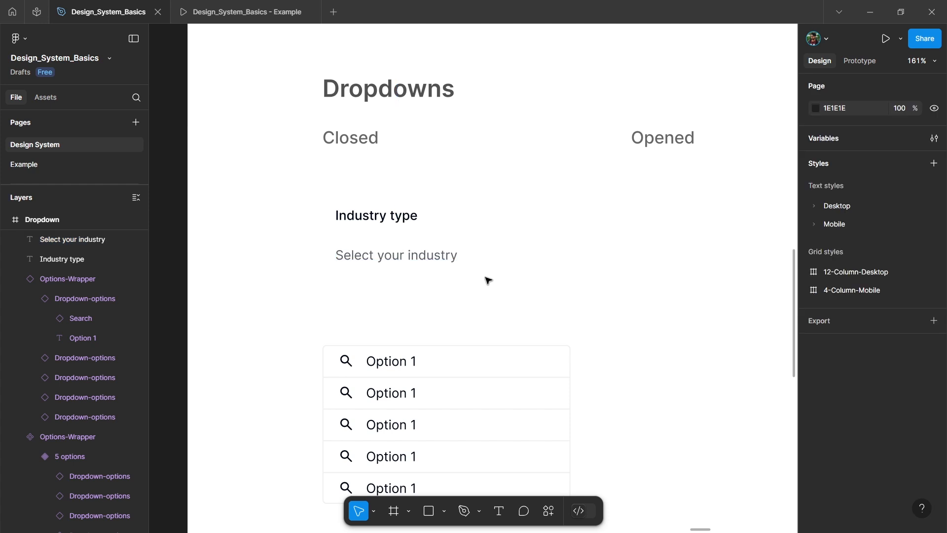
Step: Place an instance of the chevron-down icon from the file's components to the right of "Select your industry"
left_click(46, 97)
scroll(58, 262, "down", 2)
scroll(58, 262, "down", 3)
left_click_drag(49, 187, 519, 265)
Step: Wrap "Select your industry" and the chevron in an auto layout with horizontal and vertical padding of 8
left_click(436, 251)
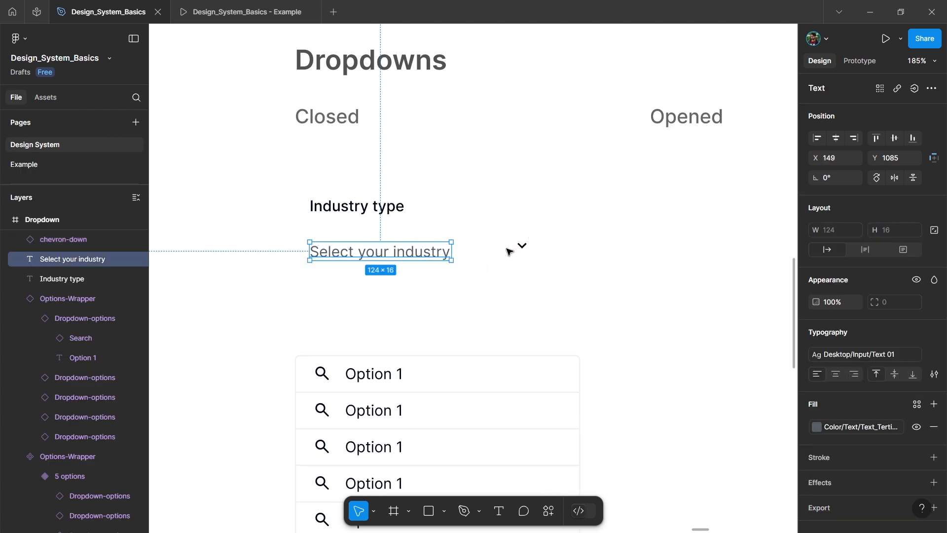
left_click(523, 248, "shift")
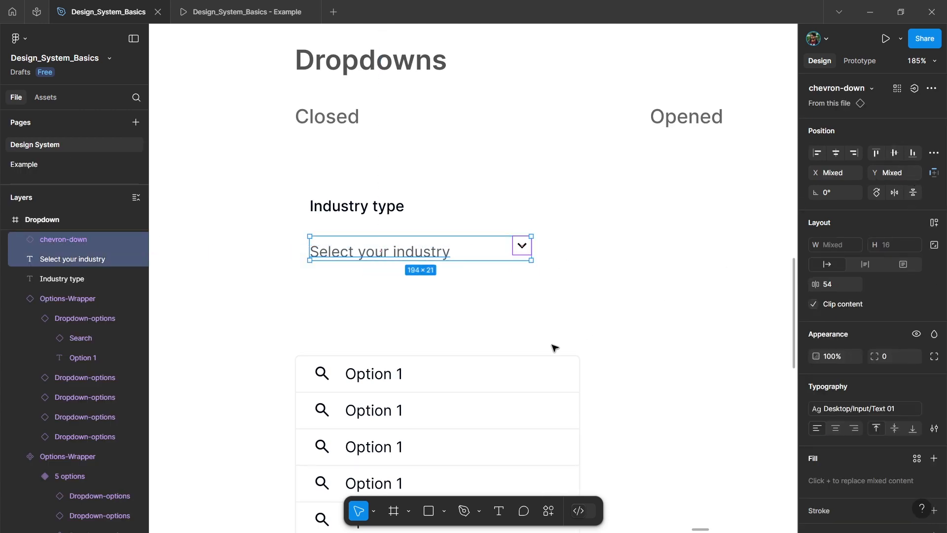
key("shift+a")
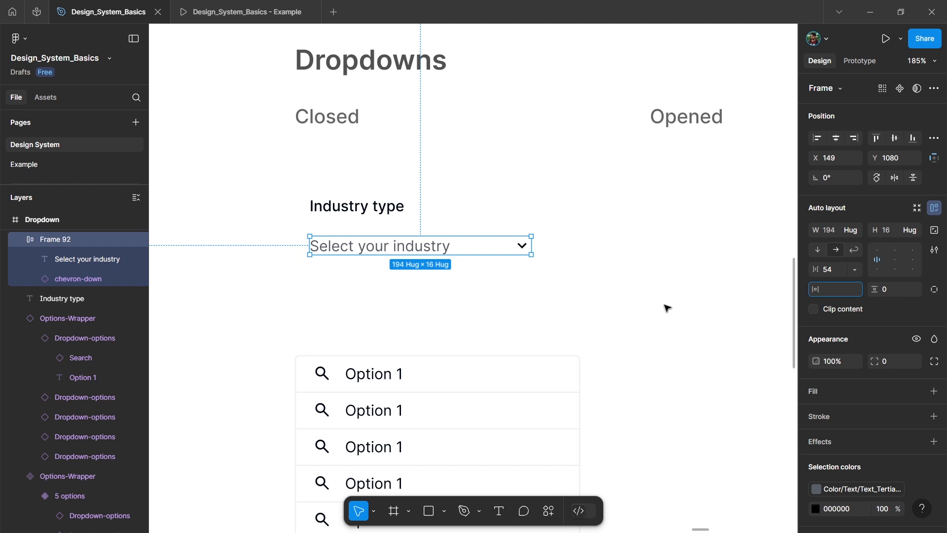
type("8")
key("Return")
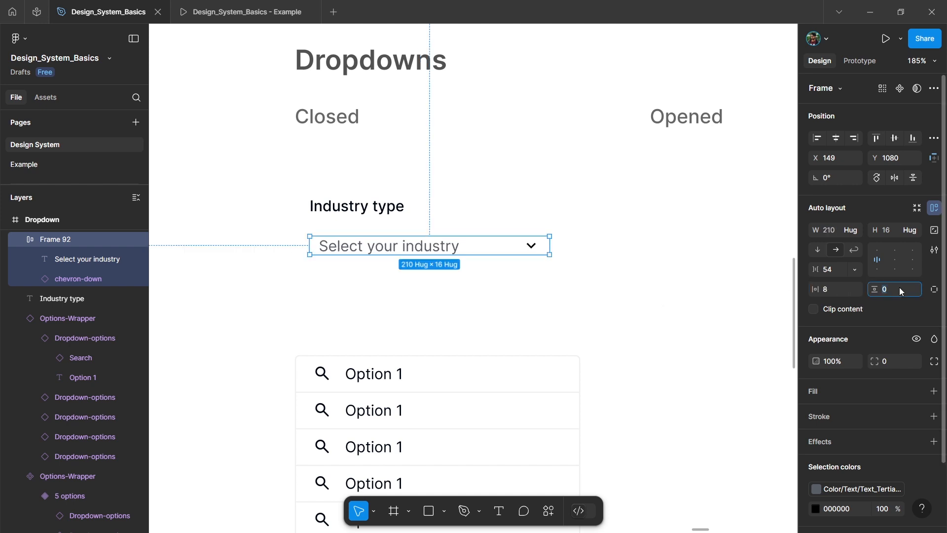
type("8")
key("Return")
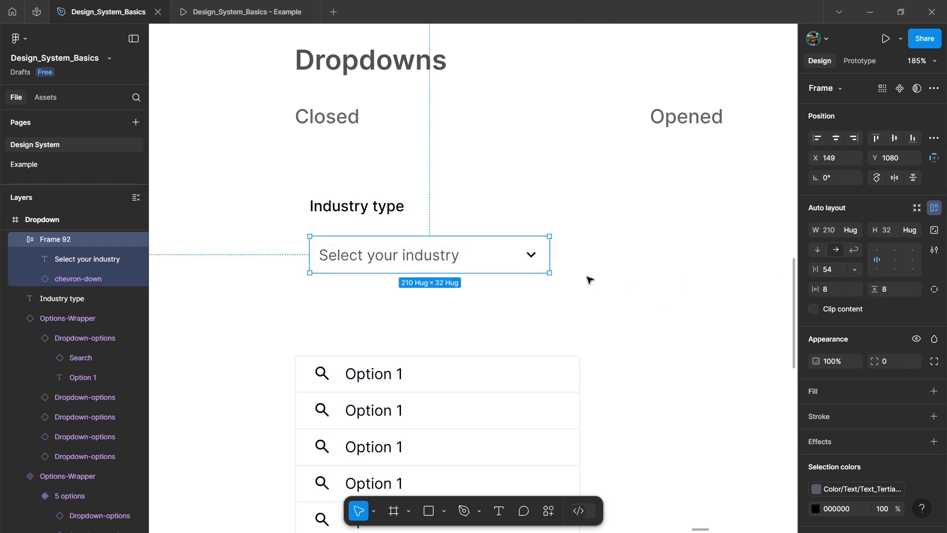
Step: Set the field frame's width to 250 and its gap to 8, with the placeholder text filling the available width
left_click(833, 234)
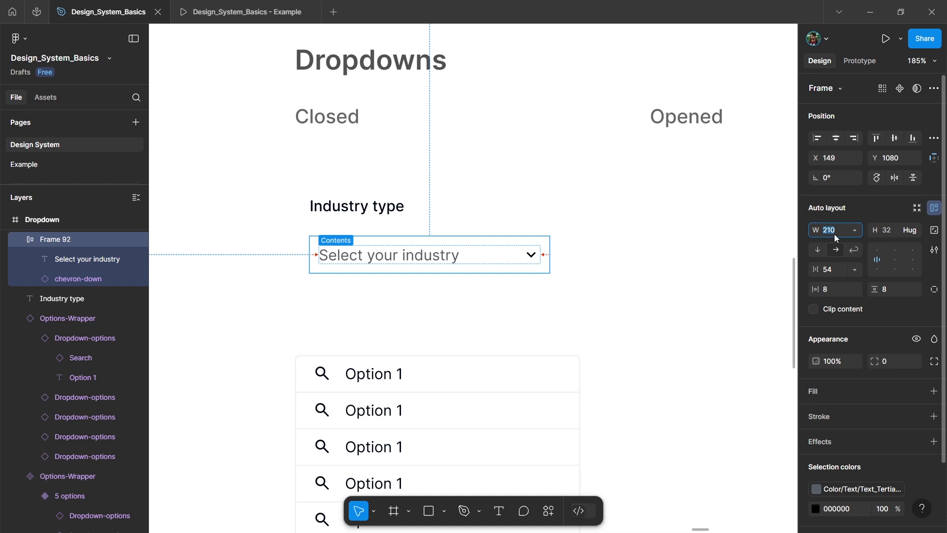
key("Return")
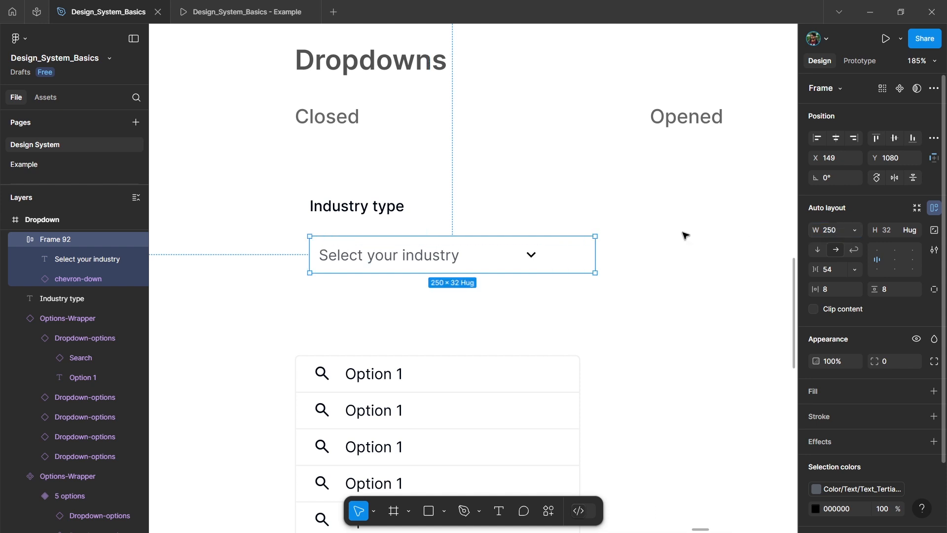
left_click(419, 257)
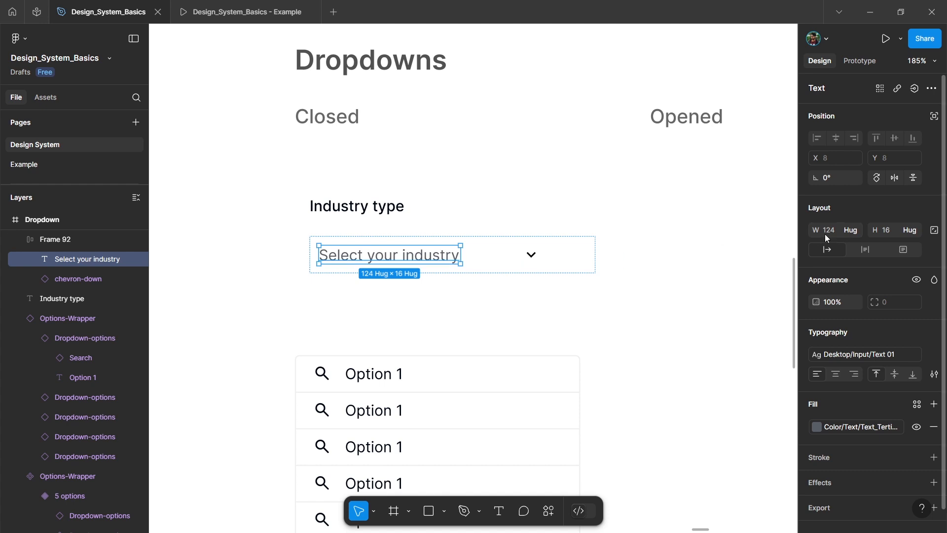
left_click(851, 230)
left_click(859, 246)
key("Escape")
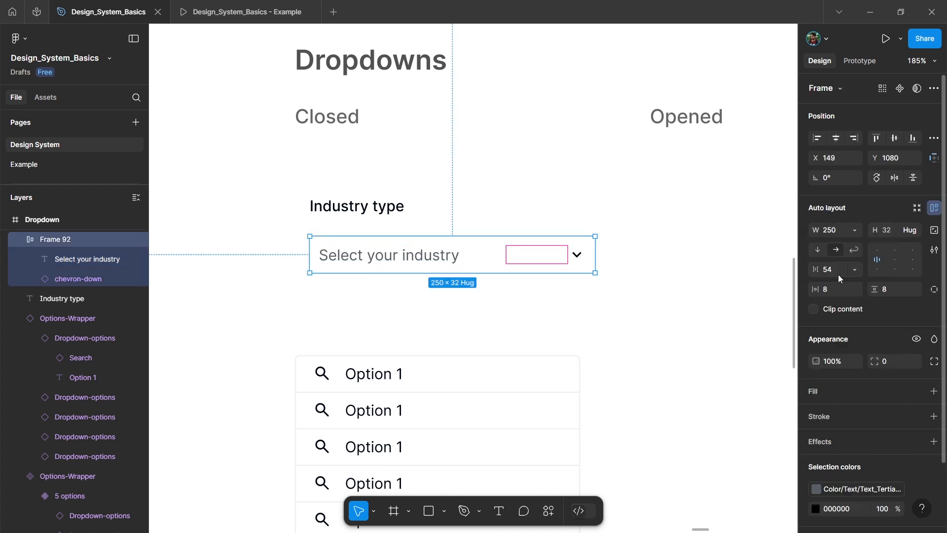
type("12")
key("Return")
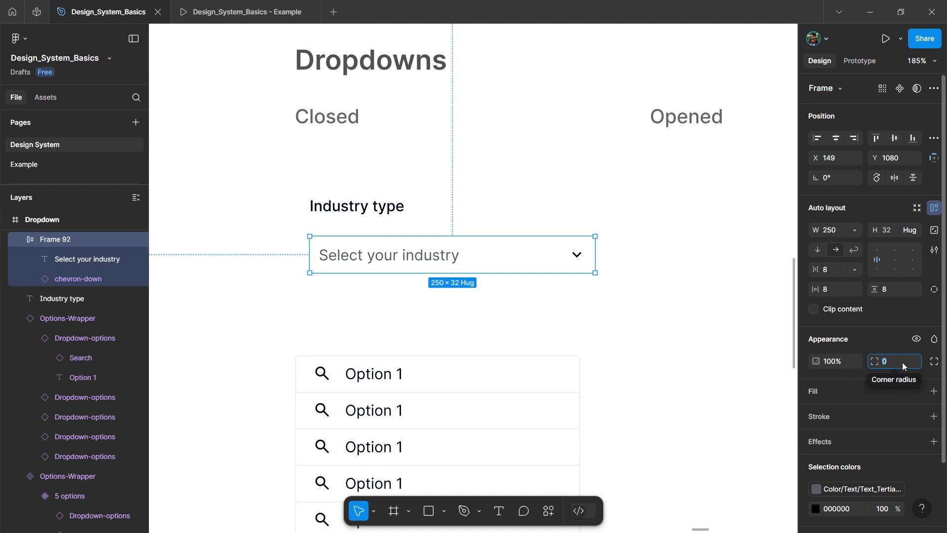
Step: Give the field frame a corner radius of 4 and a Color/Shades/white fill
type("4")
key("Return")
scroll(861, 374, "down", 2)
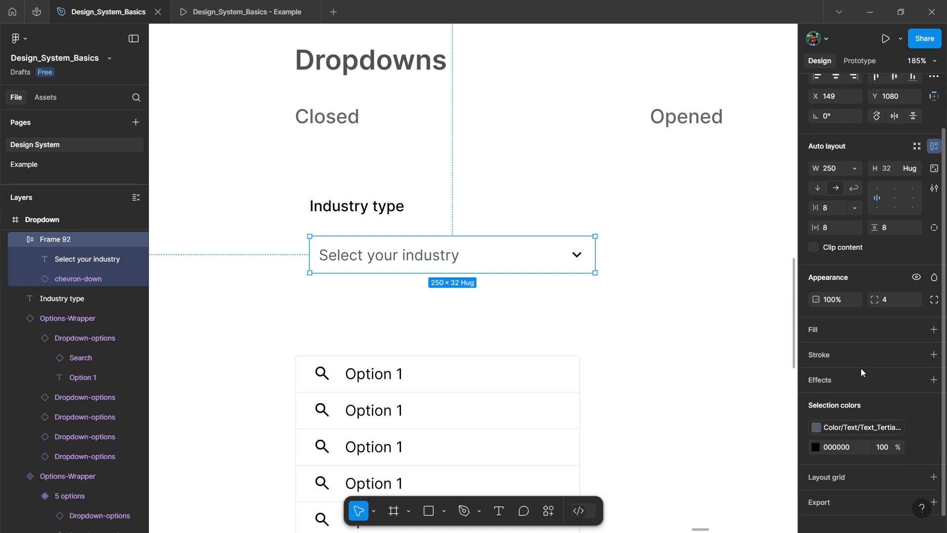
left_click(917, 329)
type("whit")
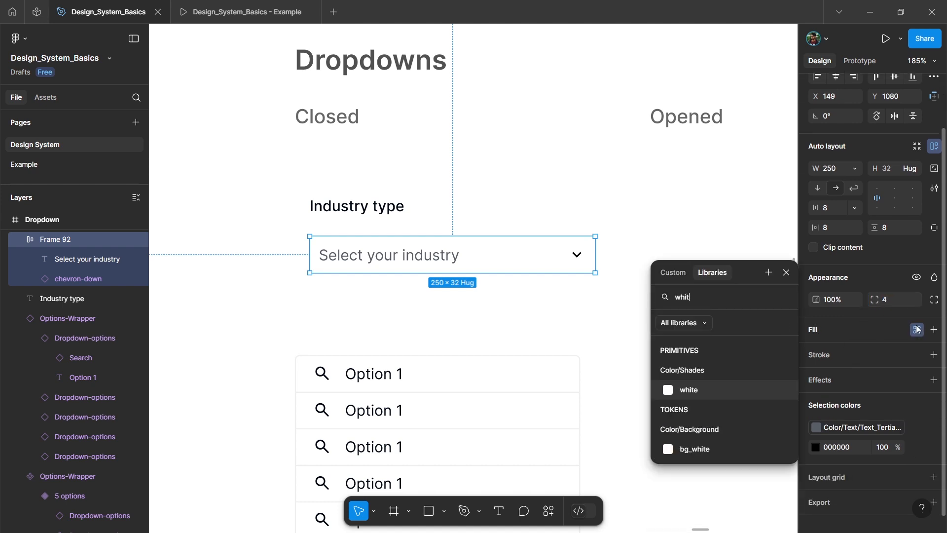
left_click(726, 391)
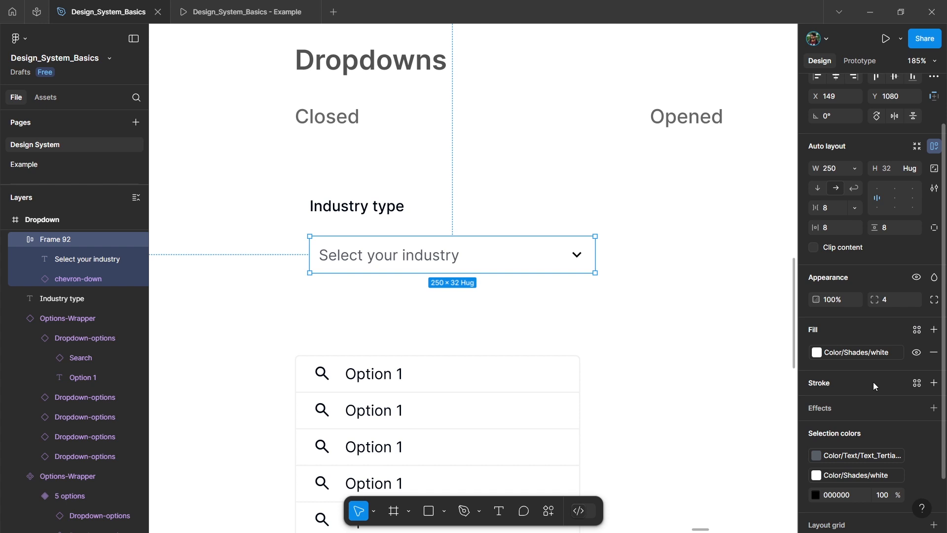
Step: Add a stroke to the field frame using the Color/Neutral/N50 variable
left_click(917, 384)
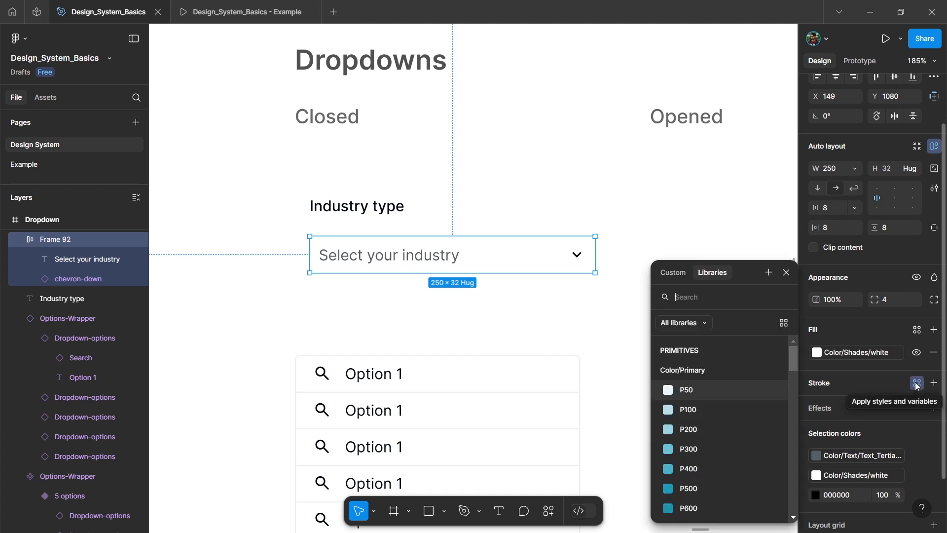
type("neut")
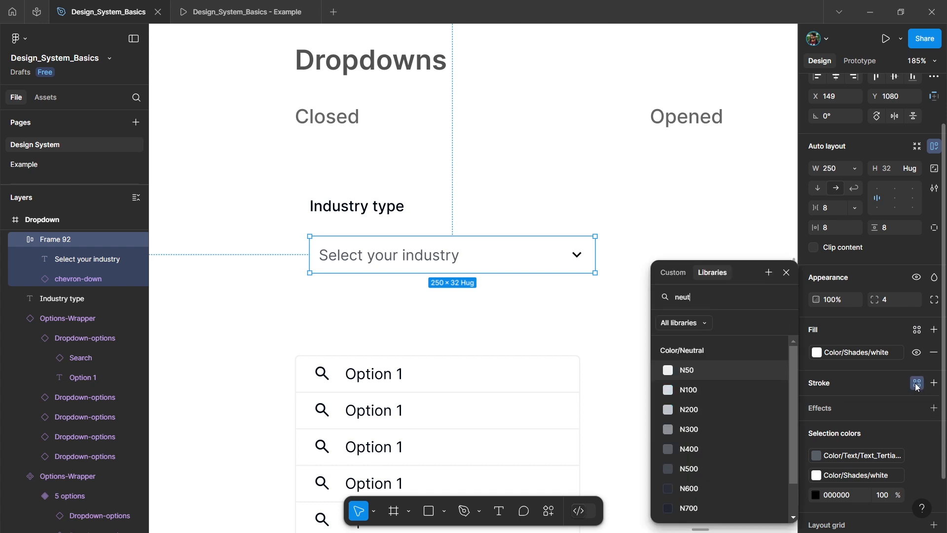
left_click(711, 374)
left_click(496, 329)
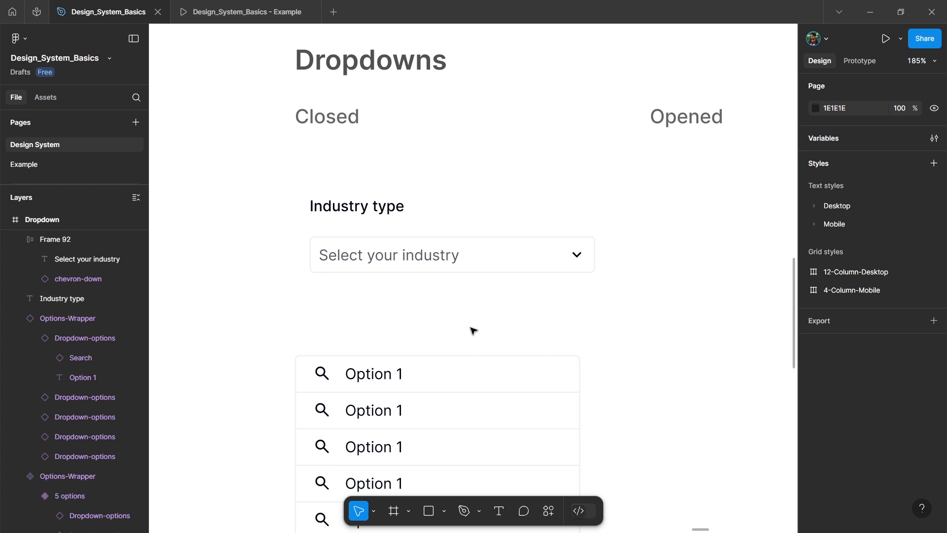
Step: Wrap the "Industry type" label and the field frame in a vertical auto layout with a gap of 8
left_click(422, 258)
left_click(367, 212, "shift")
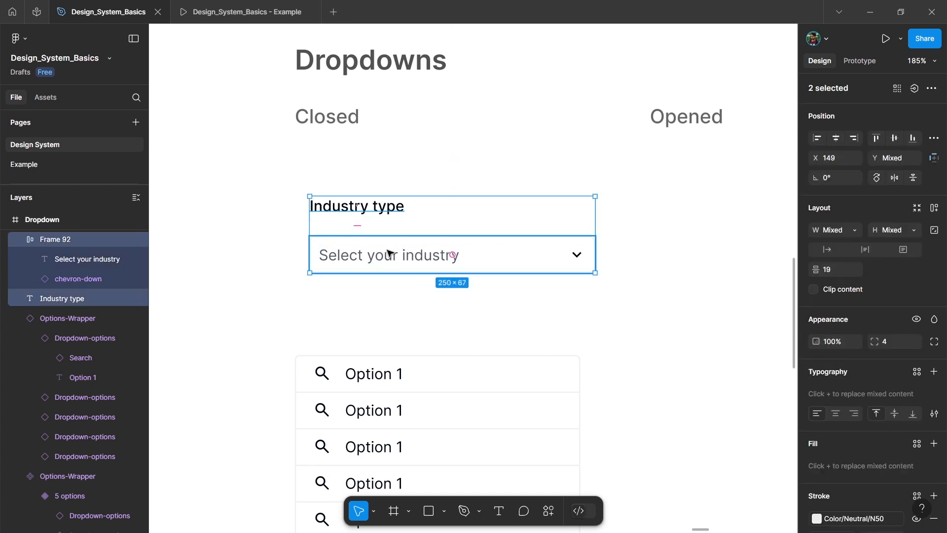
key("shift+a")
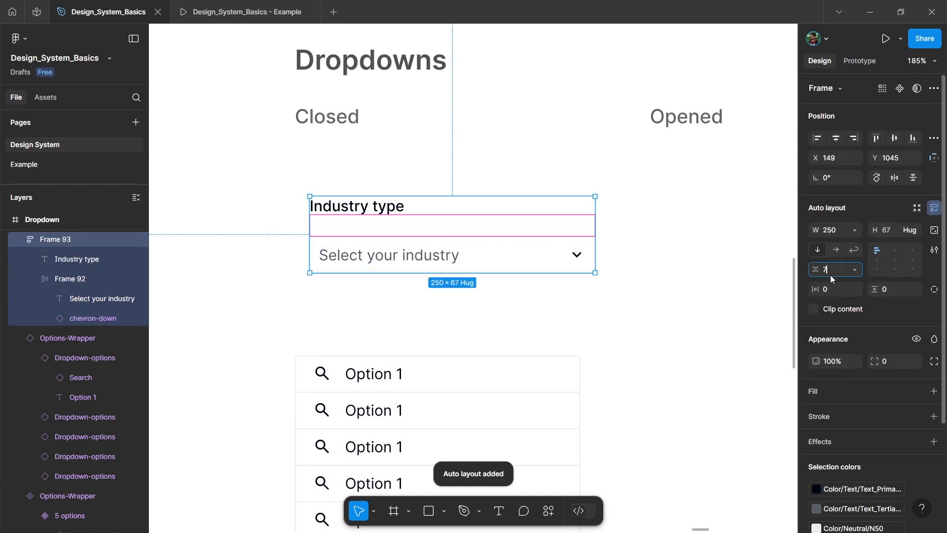
type("8")
key("Return")
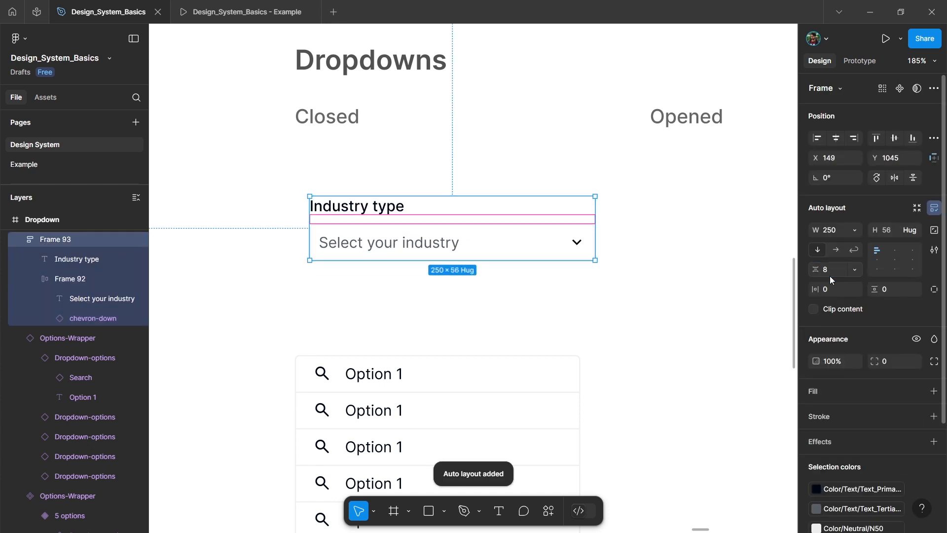
Step: Combine the labelled field and the five-option list, left-aligned, in a vertical auto layout with a gap of 0
left_click(497, 287)
scroll(484, 279, "down", 3)
left_click(493, 359)
left_click(469, 247)
left_click(484, 300, "shift")
key("shift+a")
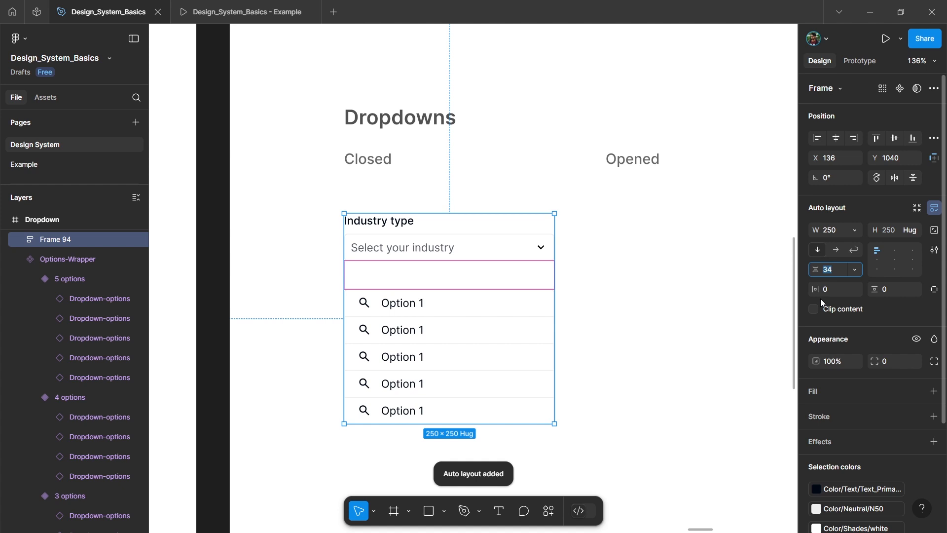
type("0")
key("Return")
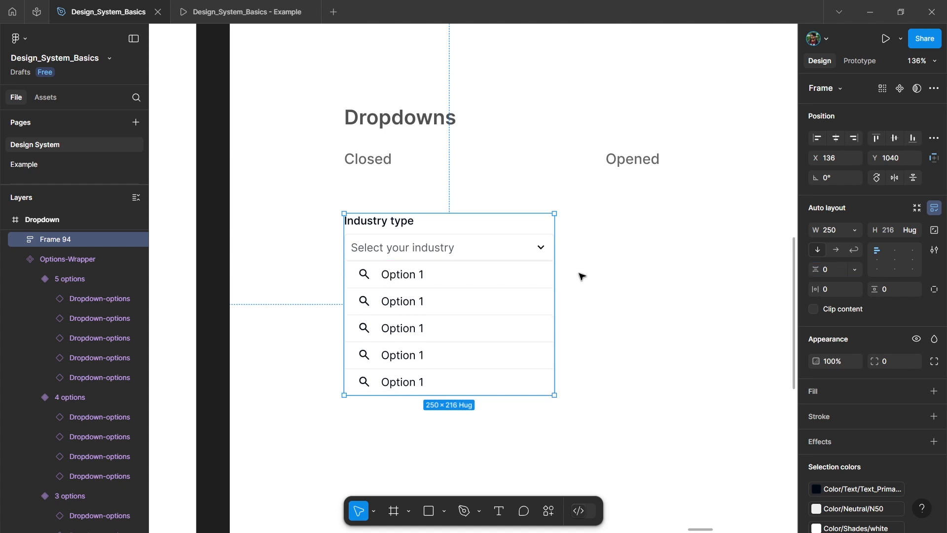
Step: Reduce the combined dropdown frame's height to 56 and clip its content so only the label and field show
scroll(581, 277, "right", 1)
left_click_drag(484, 395, 484, 294)
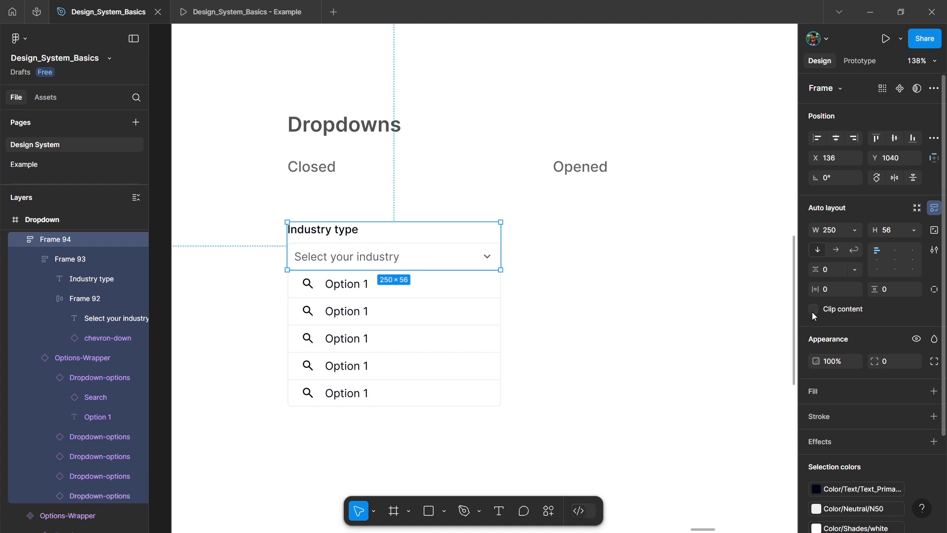
left_click(813, 310)
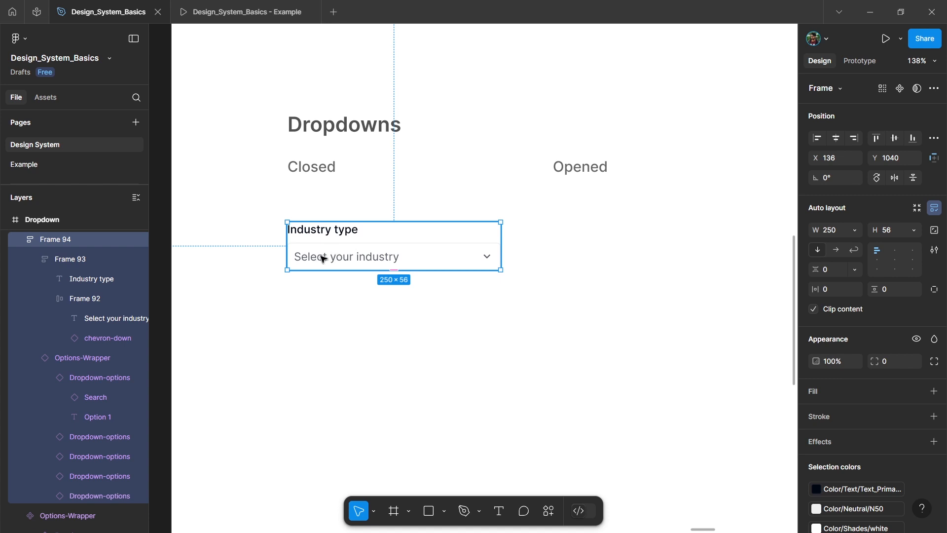
Step: Duplicate the closed dropdown frame beneath the Opened label and turn off content clipping on the copy
left_click_drag(314, 257, 584, 246)
left_click(813, 310)
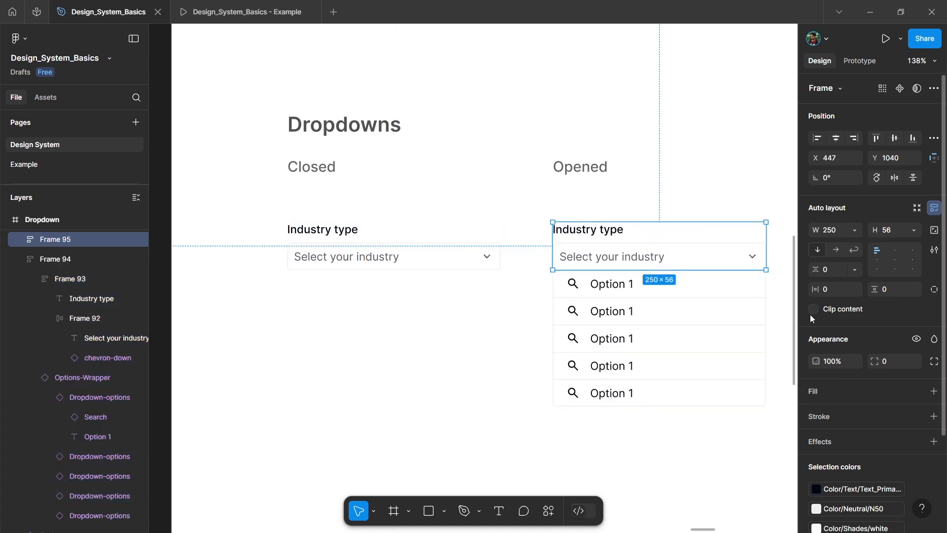
Step: Create a component set from the closed and opened dropdown frames and extend its height to about 285 around the open list
scroll(605, 303, "down", 3)
left_click(345, 254, "shift")
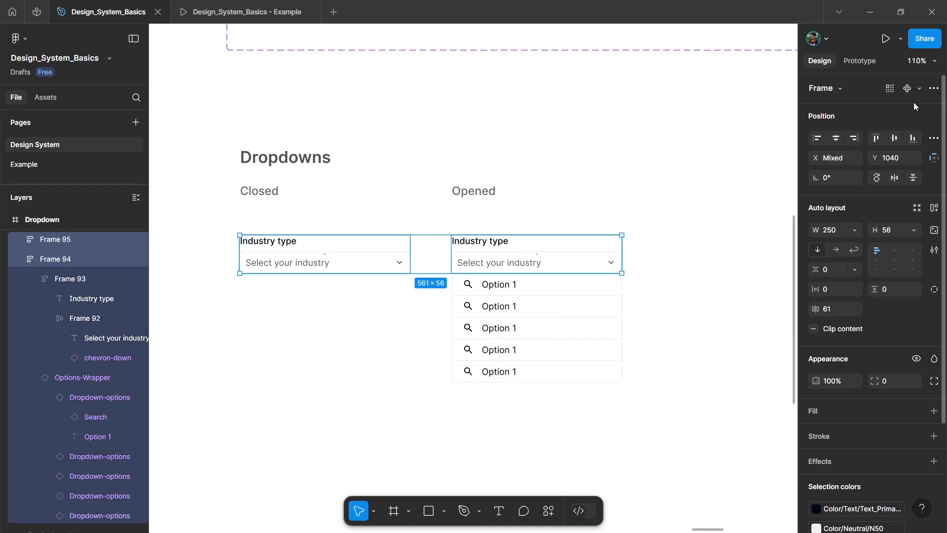
left_click(920, 89)
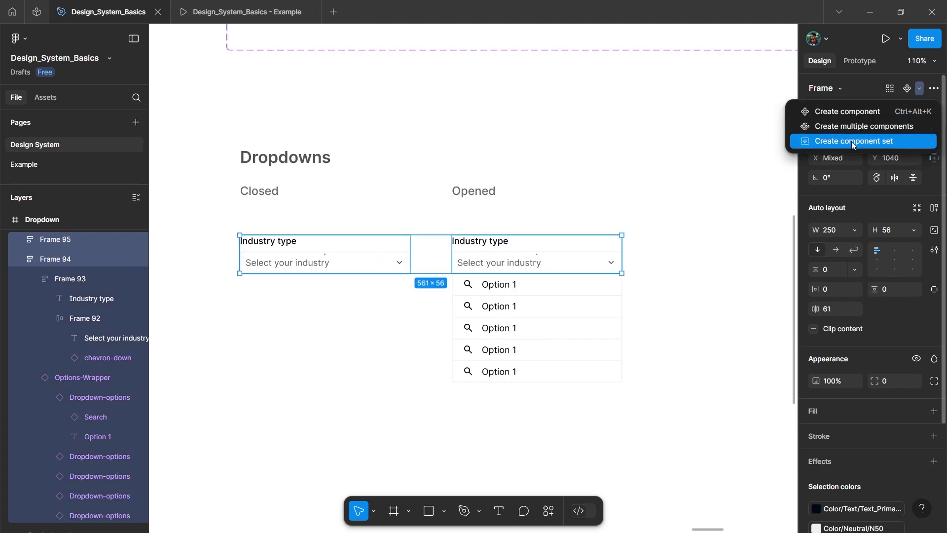
left_click(852, 141)
left_click_drag(408, 283, 408, 417)
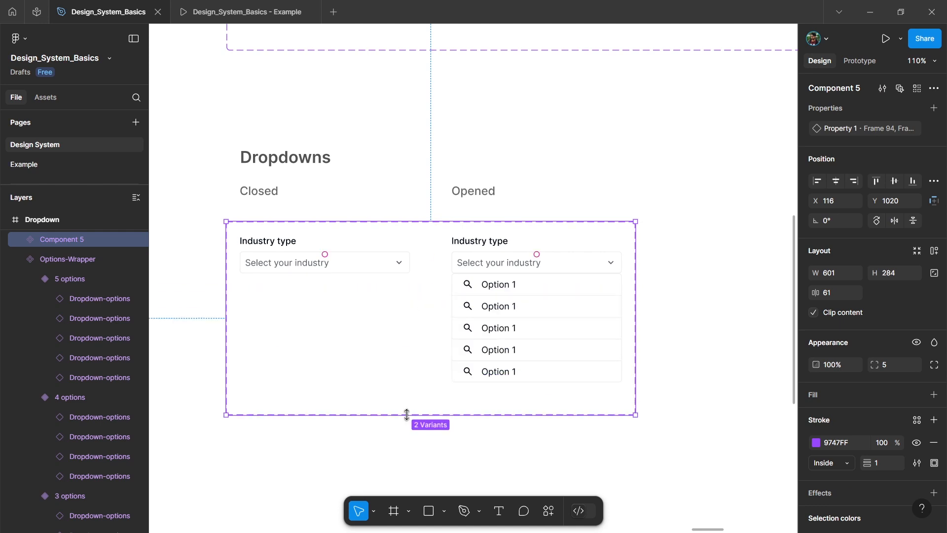
Step: Rename the new two-variant component set as Dropdown
scroll(484, 308, "down", 2)
double_click(59, 240)
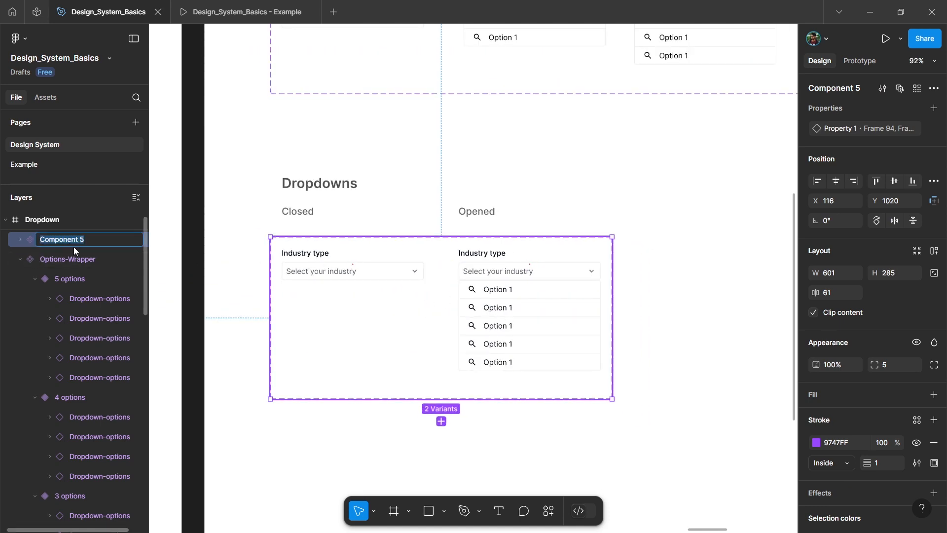
type("Dropdown")
key("Return")
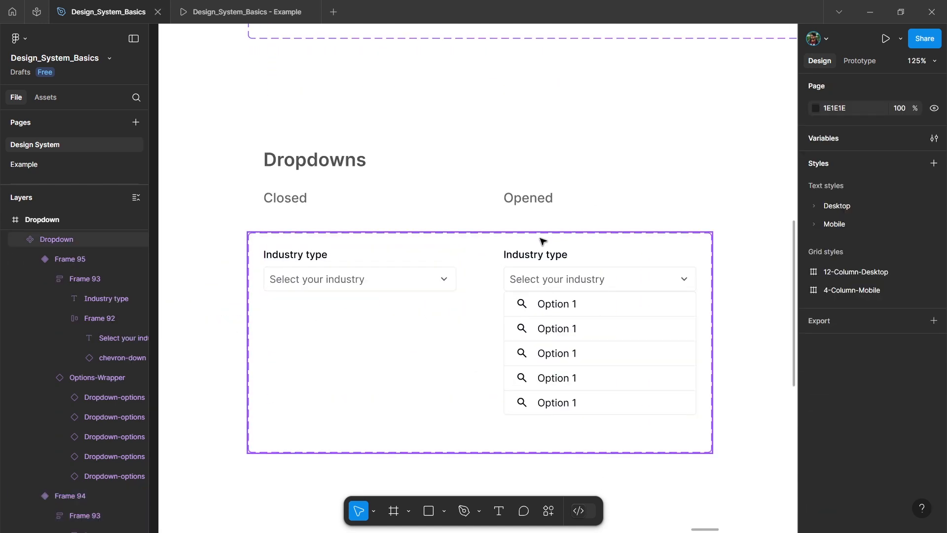
Step: Rename the Dropdown component set's variant property to Open
left_click(539, 239)
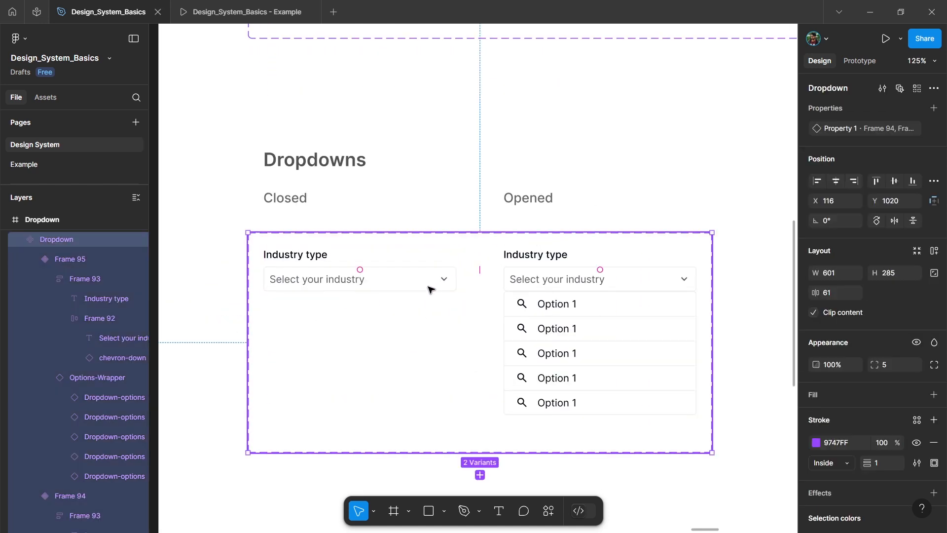
double_click(831, 131)
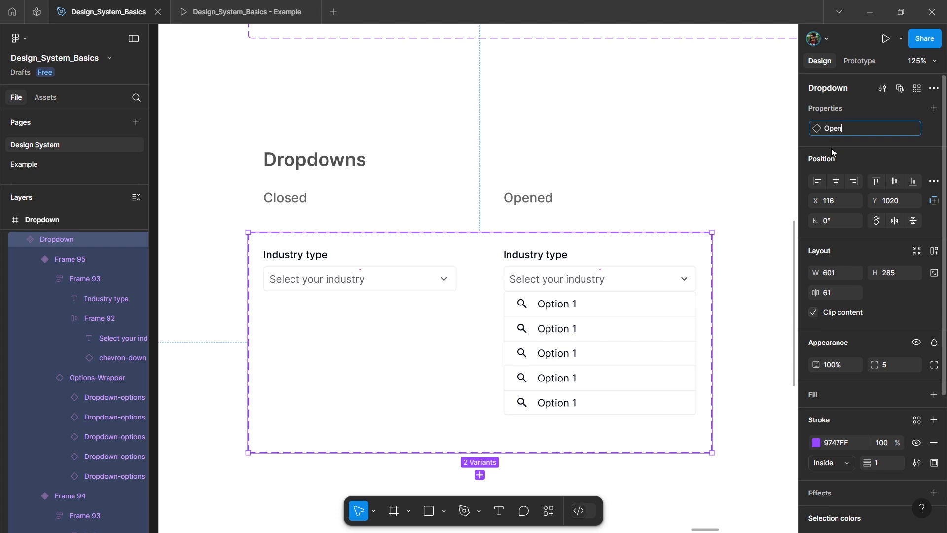
key("Return")
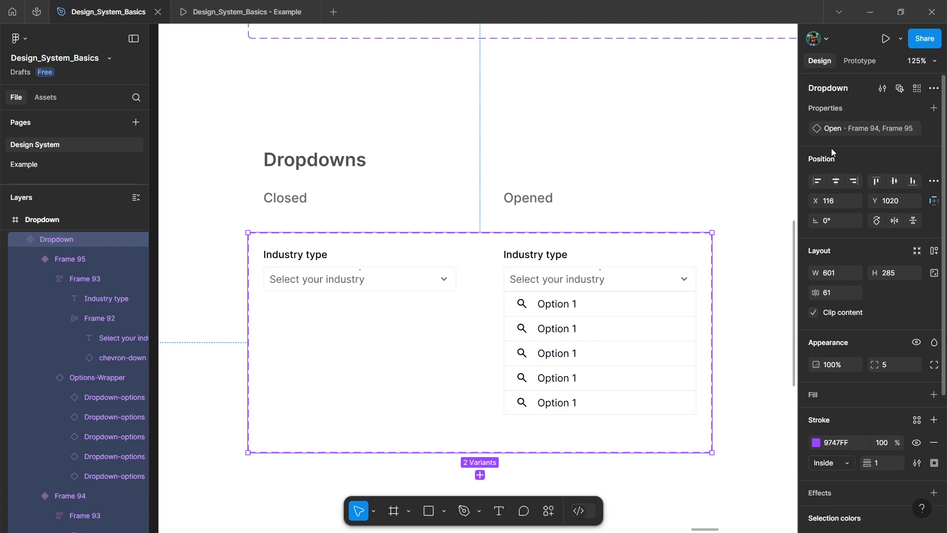
Step: Set the Open property to No for the closed variant and Yes for the opened variant
left_click(318, 278)
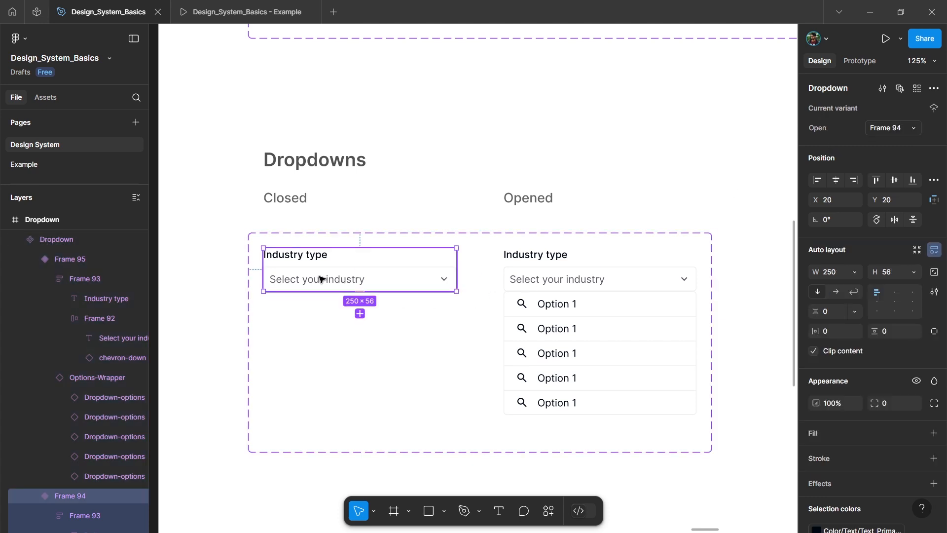
left_click(895, 129)
type("No")
key("Return")
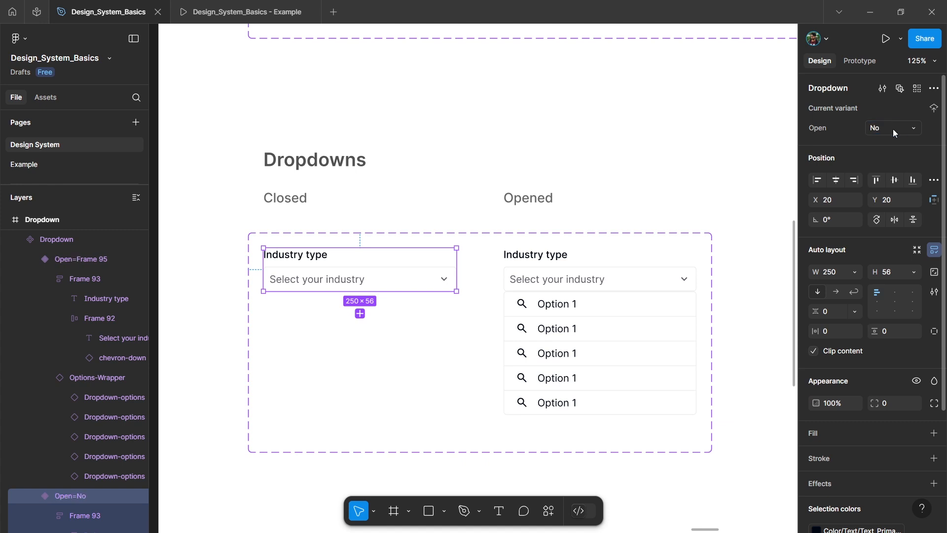
left_click(606, 321)
key("Escape")
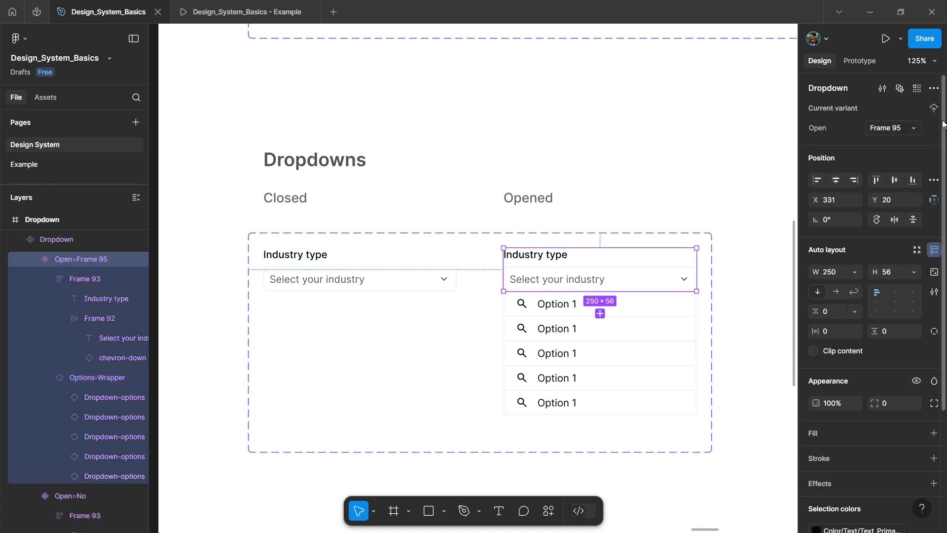
type("Yes")
key("Return")
Step: Place a test instance of the closed dropdown beside the component set and toggle its Open property on and off
scroll(395, 197, "down", 5)
left_click(393, 235)
left_click_drag(390, 237, 670, 249)
scroll(721, 229, "right", 1)
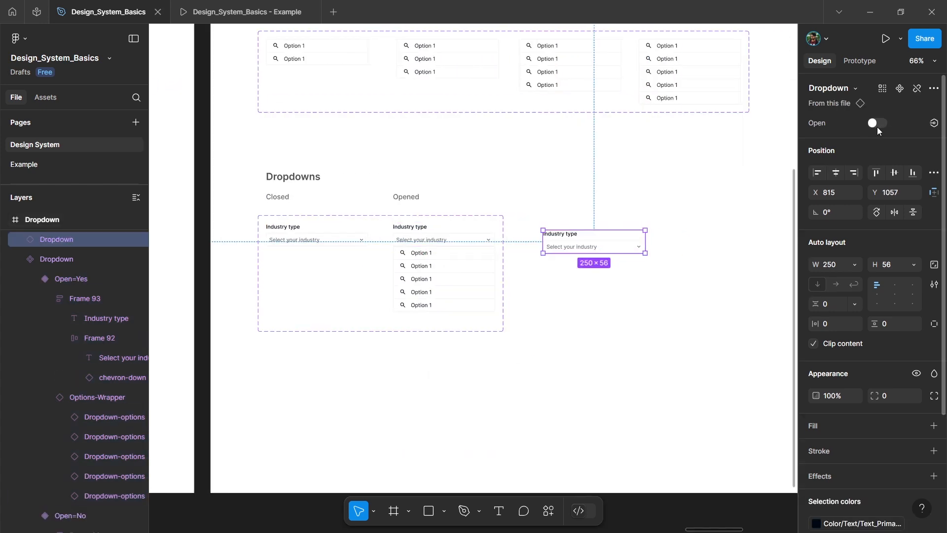
scroll(601, 245, "up", 4)
left_click(878, 124)
left_click(878, 125)
left_click(878, 124)
left_click(878, 125)
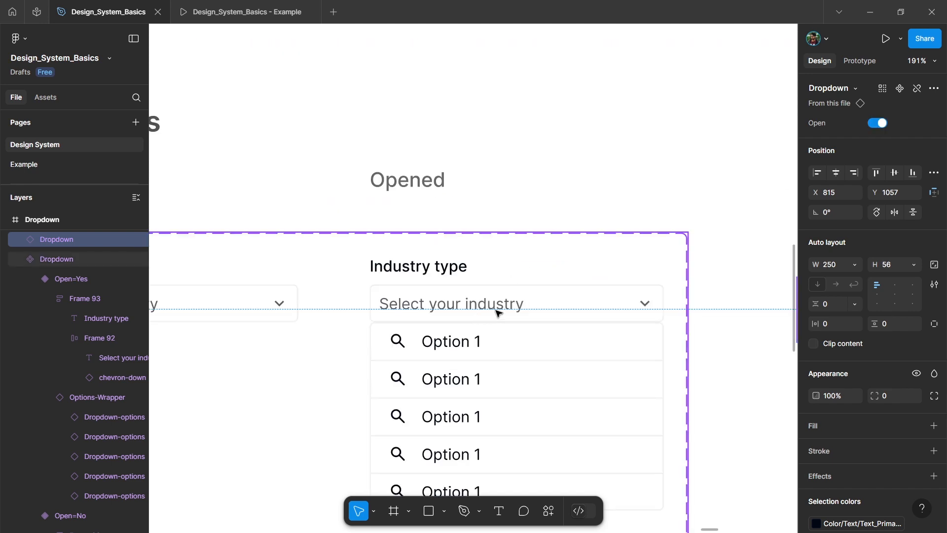
Step: Swap the opened variant's chevron-down icon for the chevron-up icon
scroll(497, 313, "right", 2)
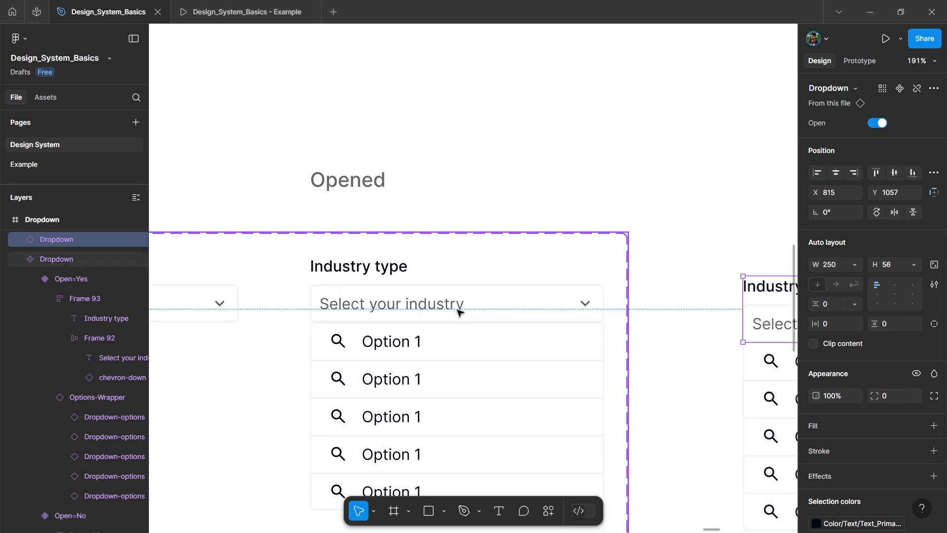
left_click(550, 308, "ctrl")
left_click(590, 305)
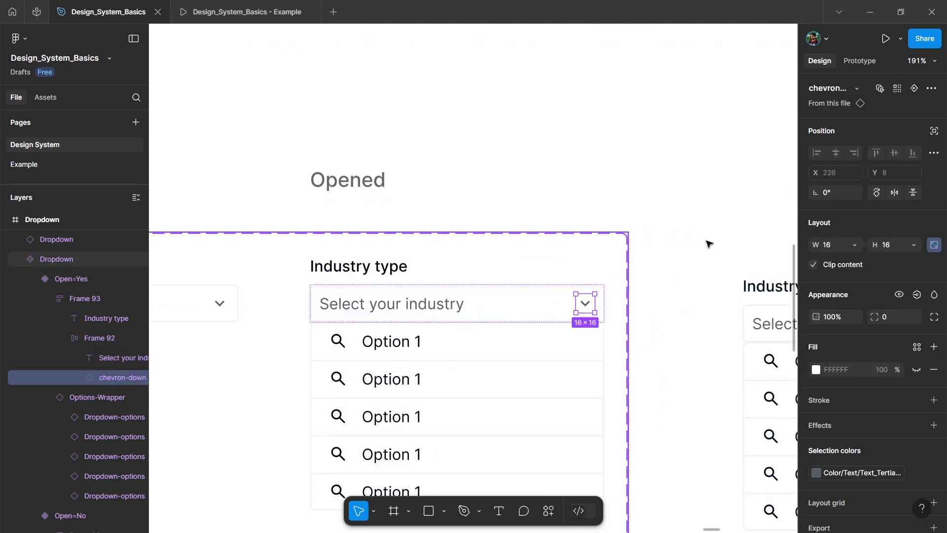
left_click(857, 88)
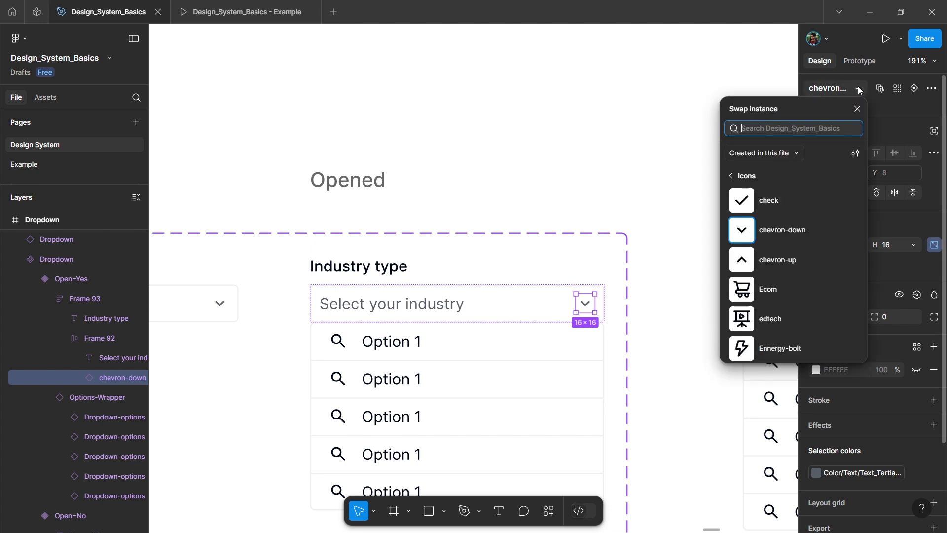
left_click(791, 266)
scroll(642, 193, "down", 1)
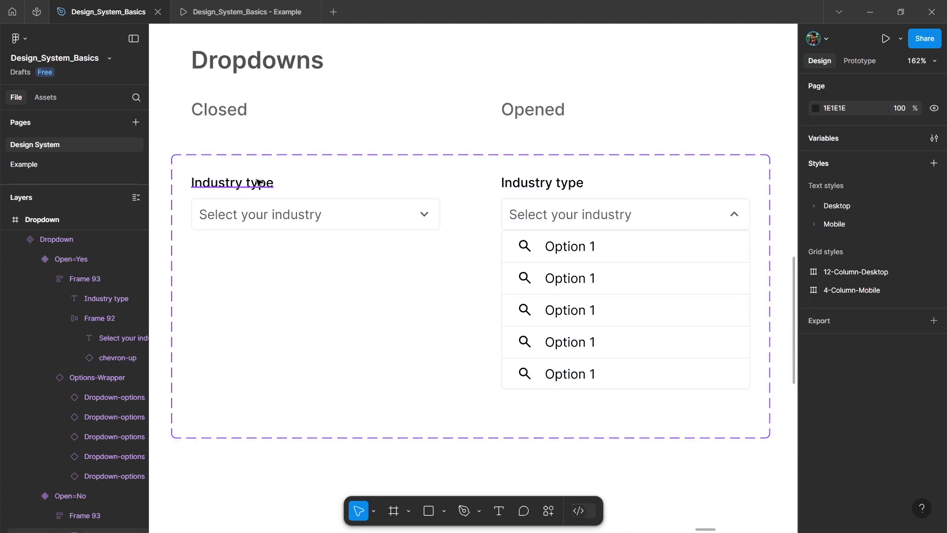
Step: Create a text property named Title Text with the value Industry type for the labels in both variants
left_click(320, 186, "ctrl")
left_click(533, 186, "ctrl+shift")
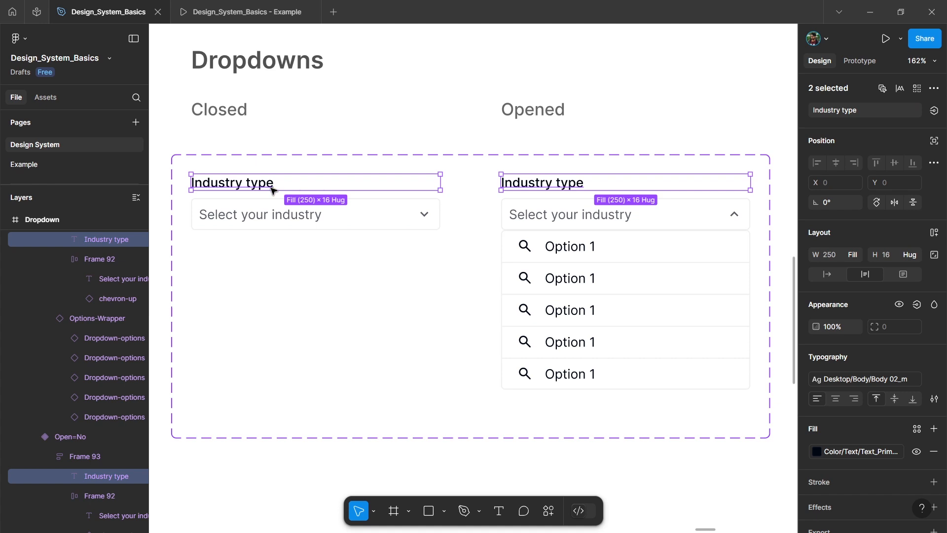
left_click(935, 111)
left_click(926, 156)
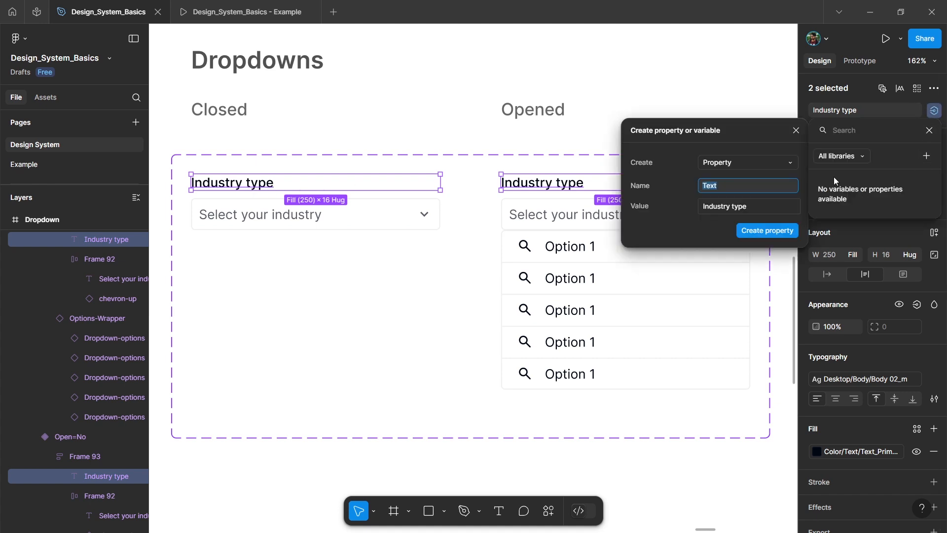
type("Title")
left_click(712, 206)
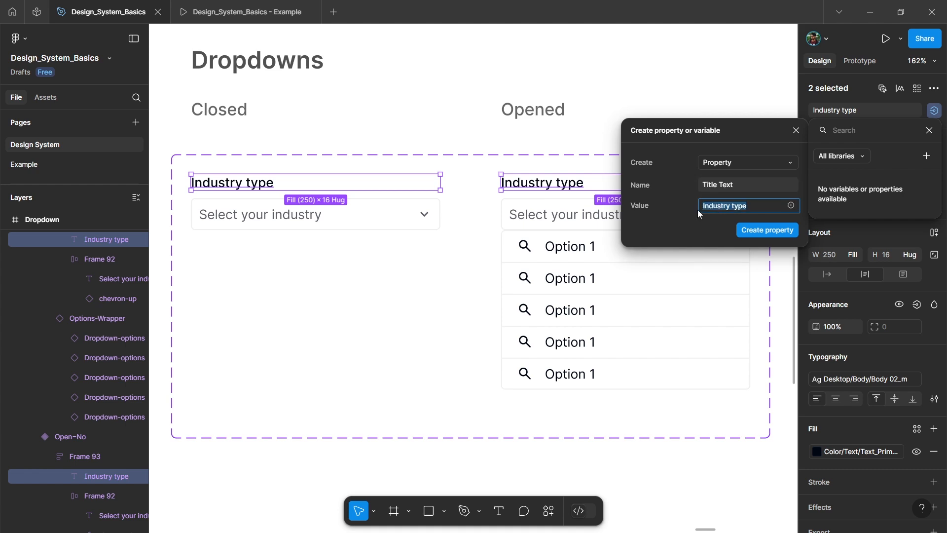
left_click(768, 230)
Step: Create a text property named Placeholder Text with the value Select your industry for the placeholder texts in both variants
left_click(262, 215)
left_click(552, 217, "shift")
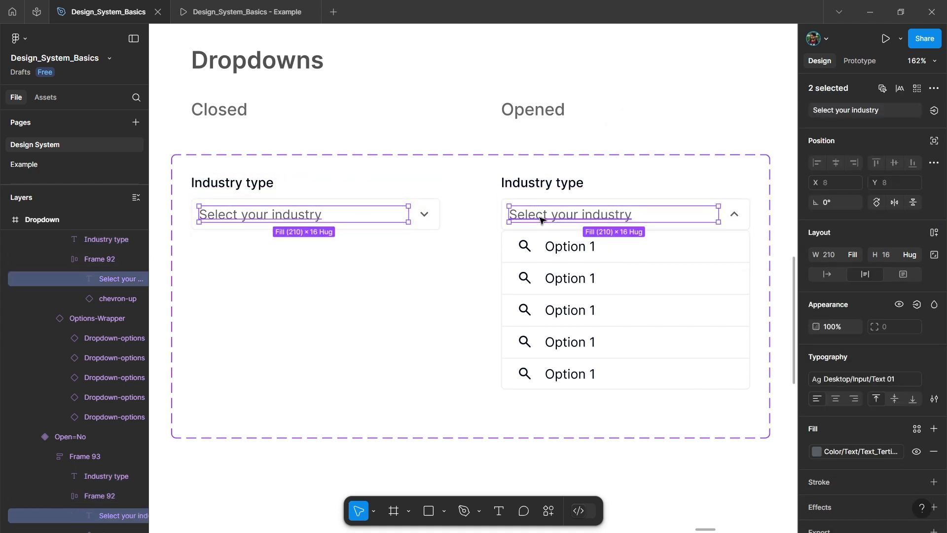
left_click(935, 111)
left_click(926, 156)
type("Placeholder Text")
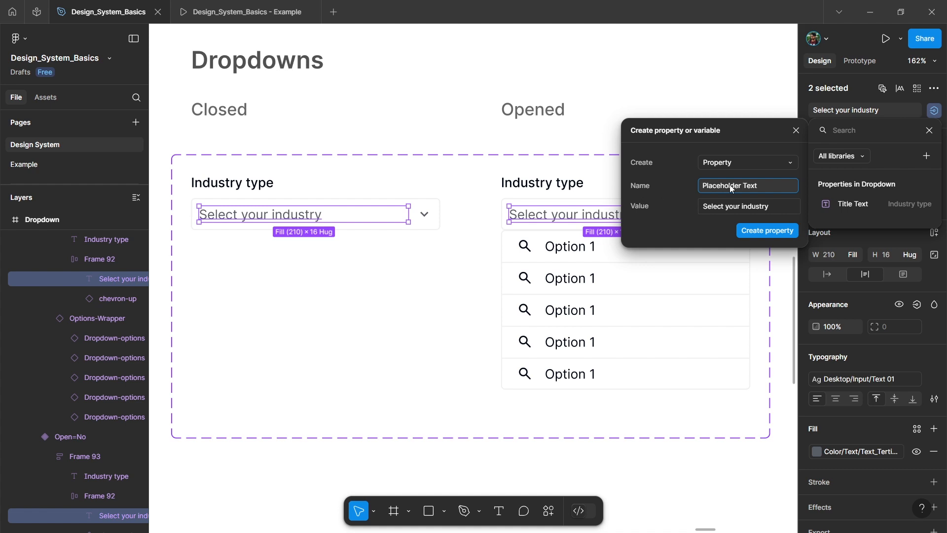
left_click(765, 232)
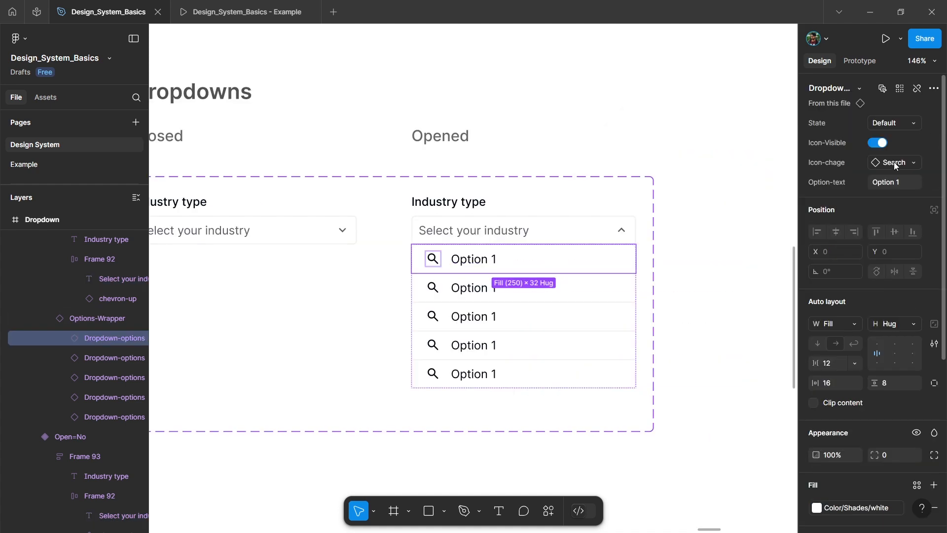
Step: Swap the first option's icon in the opened variant to fintech and set its text to Fintech
left_click(895, 163)
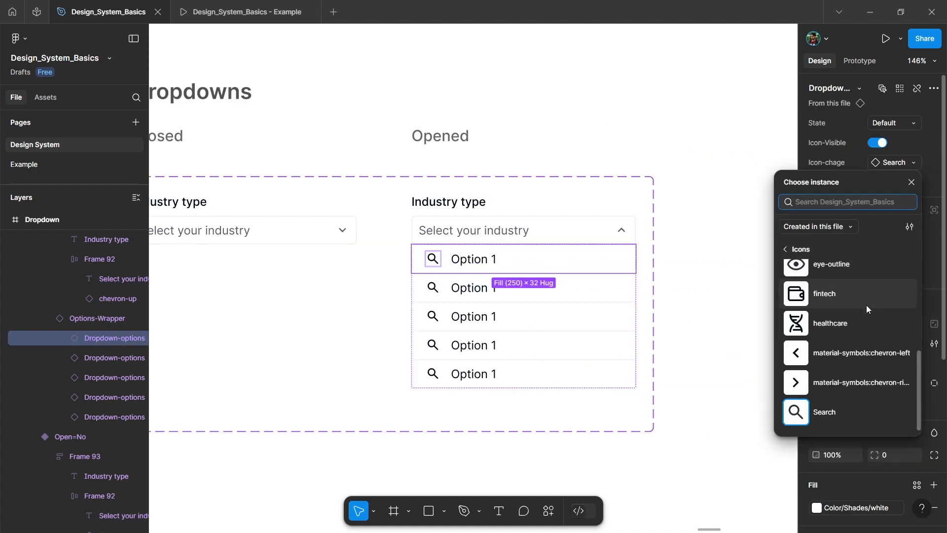
scroll(857, 309, "up", 2)
scroll(856, 309, "up", 4)
scroll(856, 310, "down", 2)
scroll(856, 310, "down", 3)
left_click(837, 350)
left_click(898, 188)
type("Fintech")
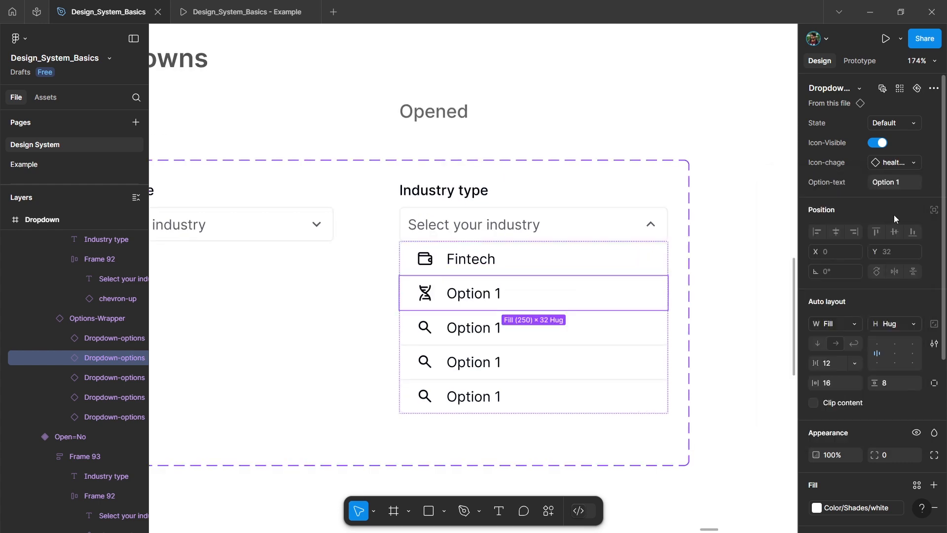
Step: Give the remaining options matching icons and the texts Healthcare, Edtech, Ecommerce and Energy & Utilities
left_click(888, 183)
type("Healthcare")
key("Return")
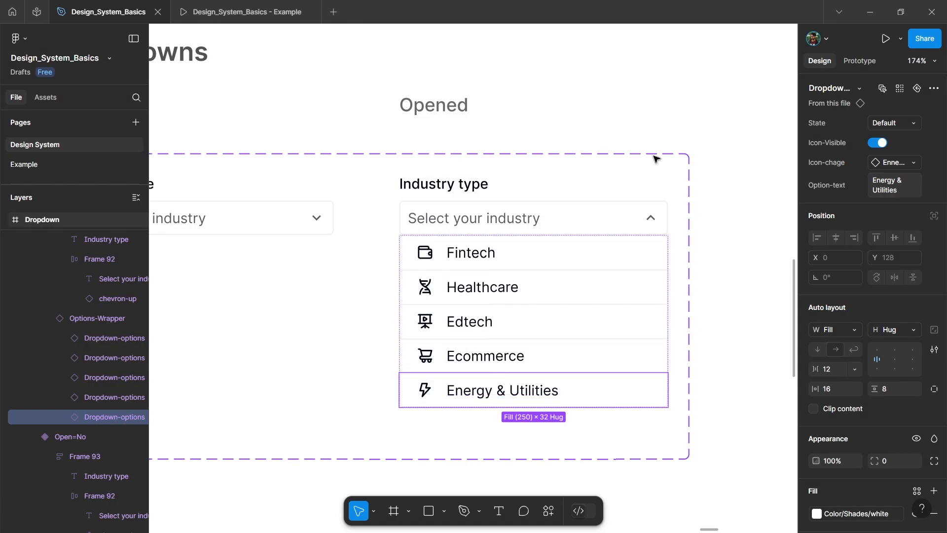
scroll(652, 151, "down", 5)
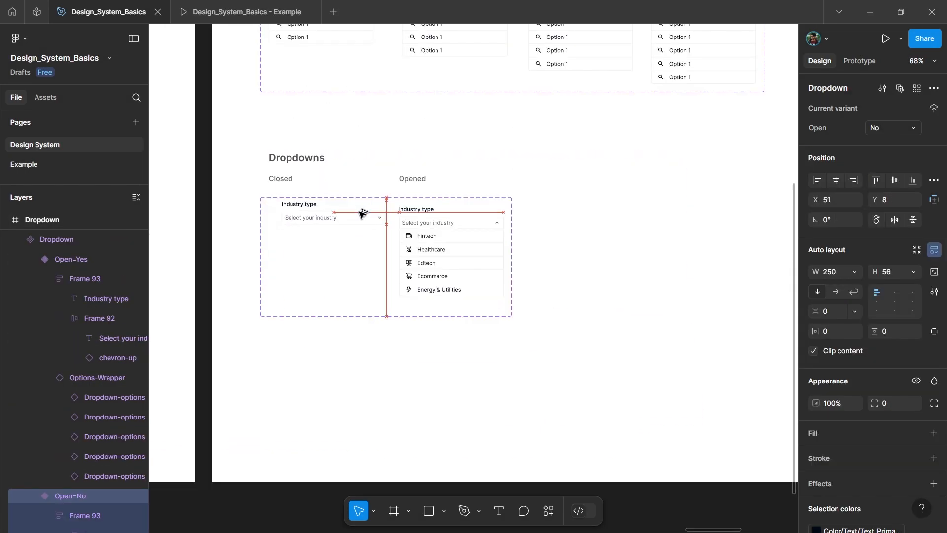
Step: Place an instance of the closed dropdown beside the component set and toggle its Open property to show the list
left_click_drag(316, 222, 628, 224)
scroll(666, 205, "right", 3)
scroll(666, 206, "up", 5)
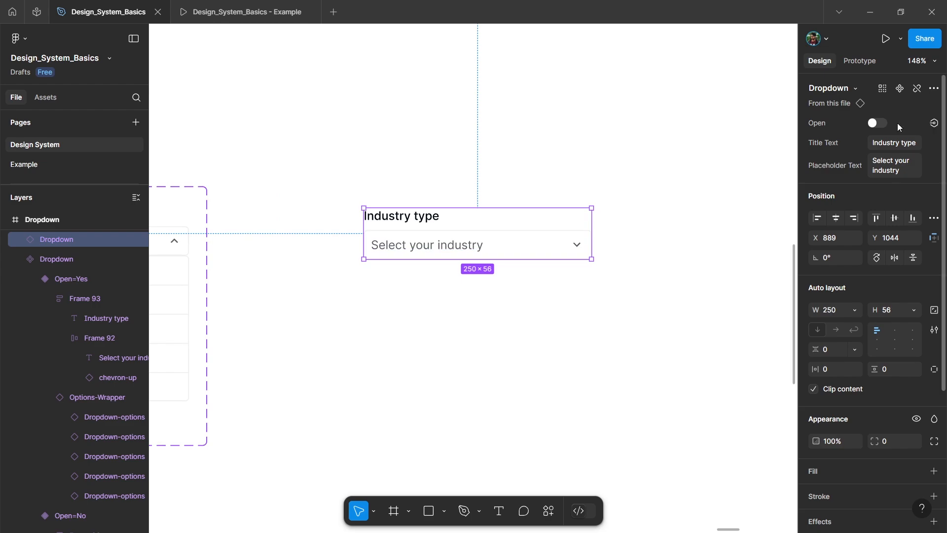
left_click(877, 123)
left_click(877, 122)
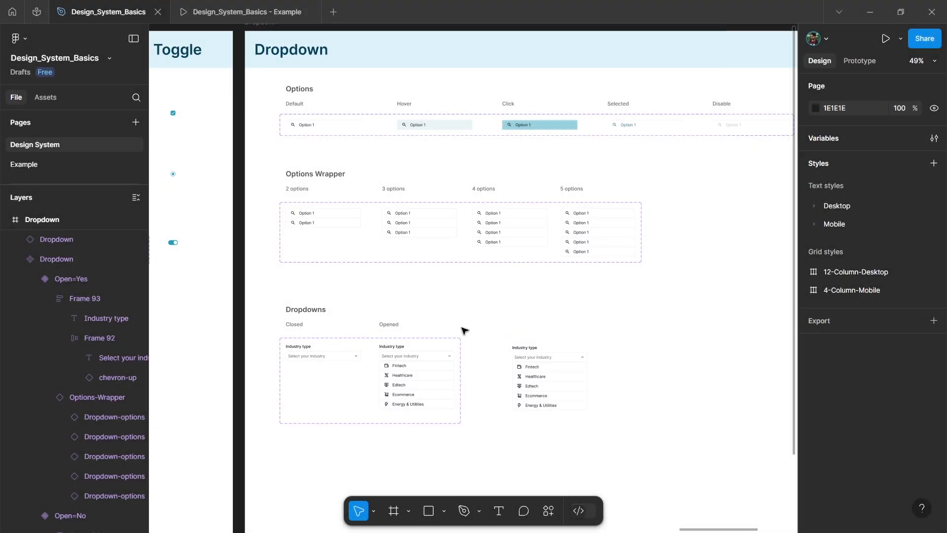
Step: Add a prototype interaction from the Default option variant to the Hover variant, triggered While hovering
scroll(338, 121, "up", 5)
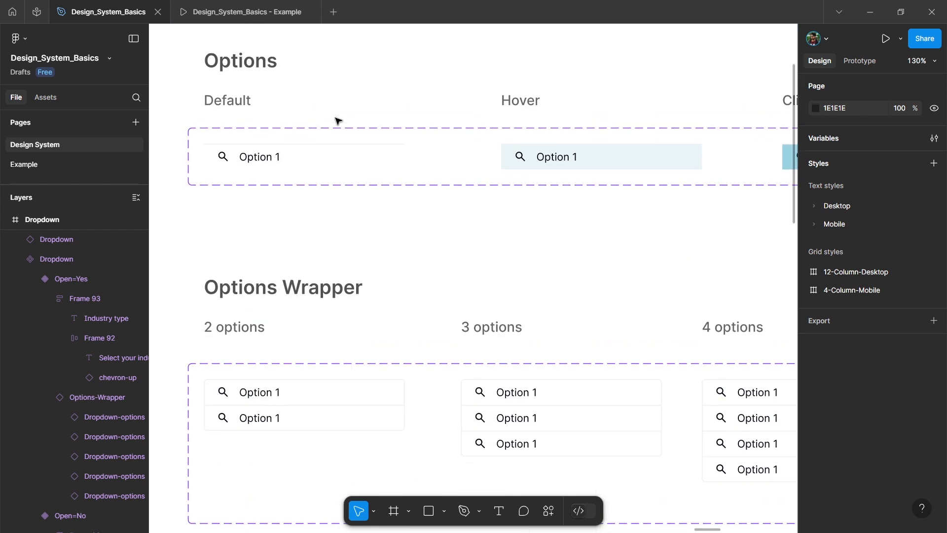
left_click(329, 152)
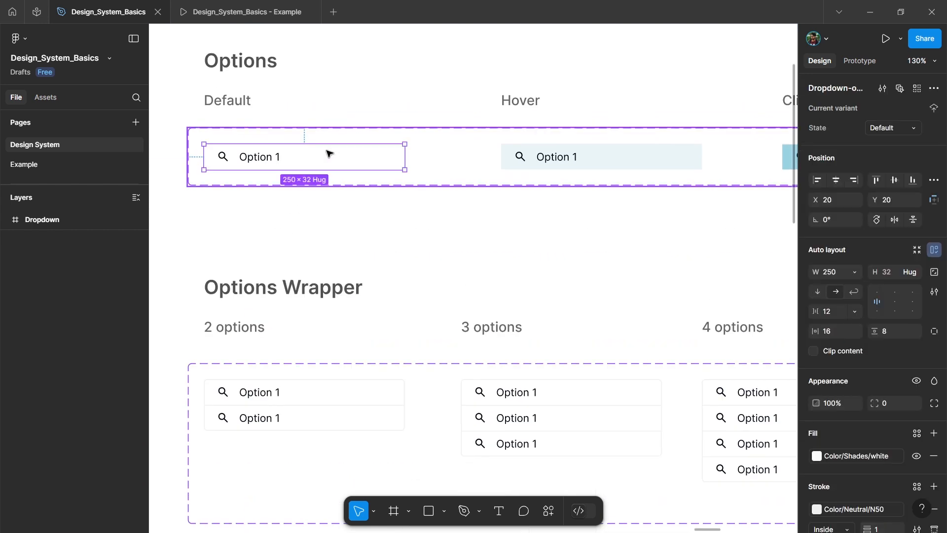
left_click(859, 61)
left_click_drag(405, 157, 582, 157)
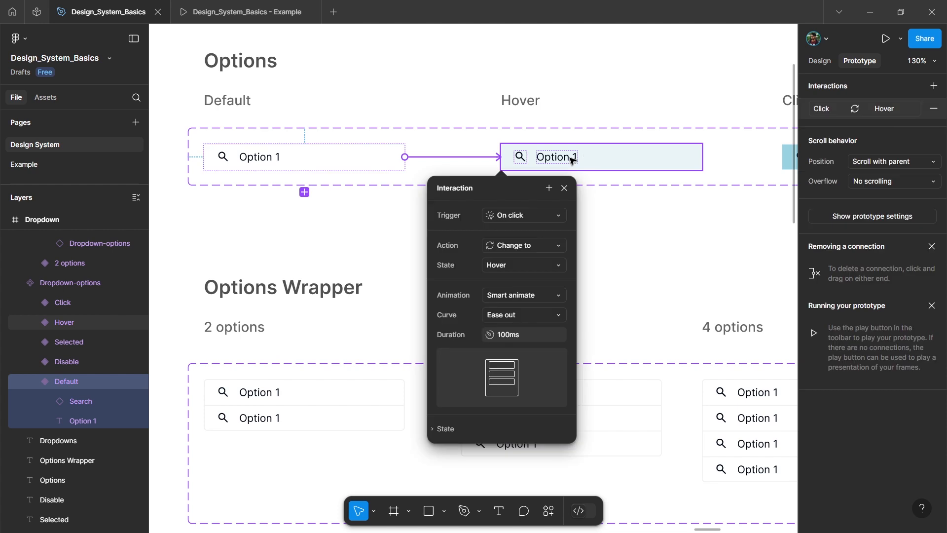
left_click(516, 215)
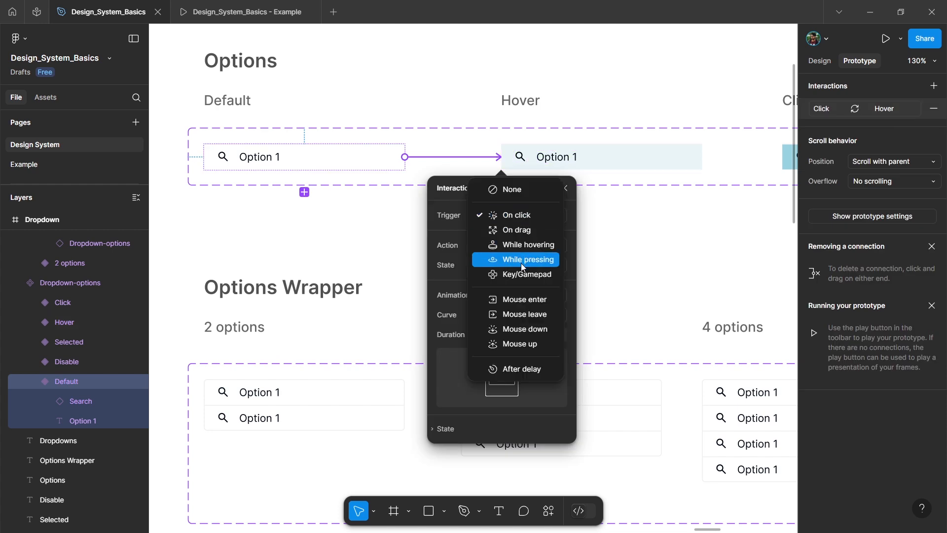
left_click(522, 245)
left_click(564, 189)
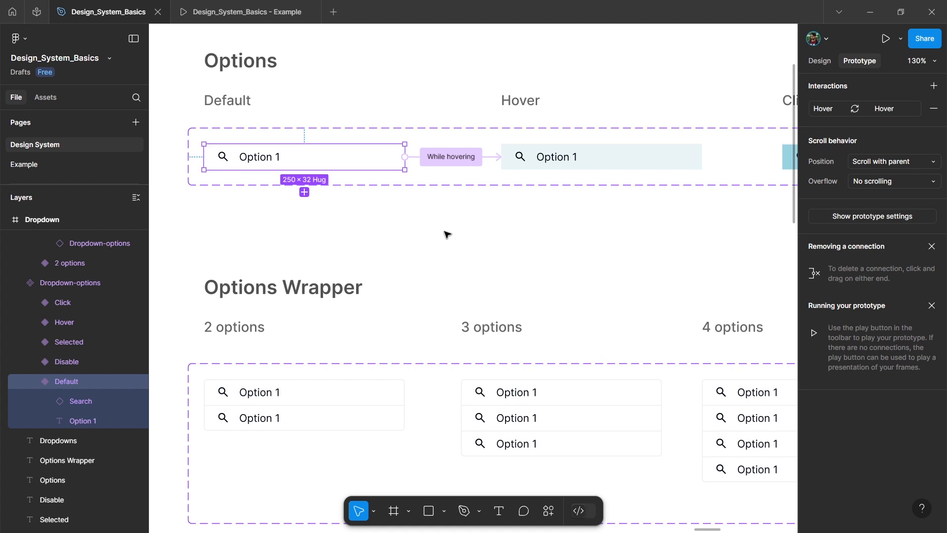
Step: Add a prototype interaction from the Hover option variant to the Click variant, triggered While pressing
scroll(493, 222, "down", 2)
left_click(587, 166)
scroll(582, 171, "right", 1)
left_click_drag(586, 167, 690, 168)
left_click(670, 227)
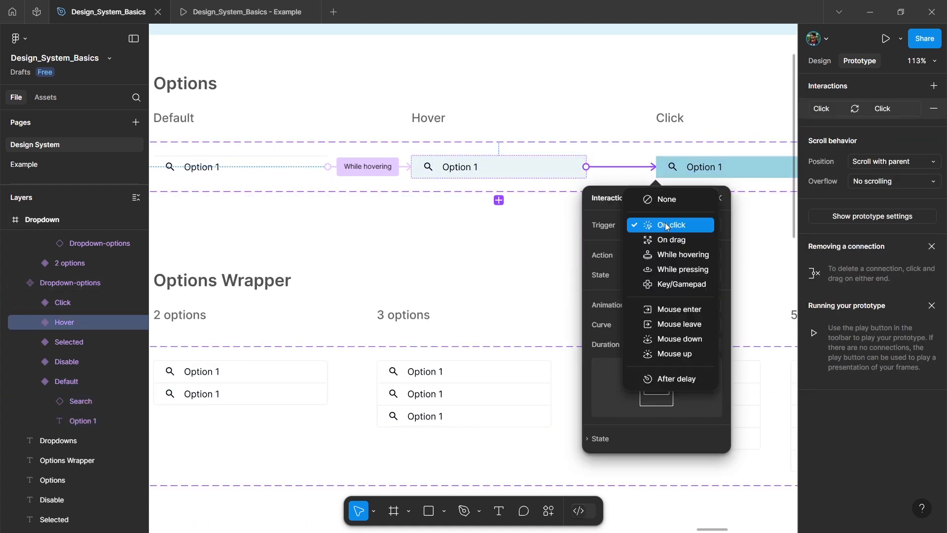
left_click(682, 269)
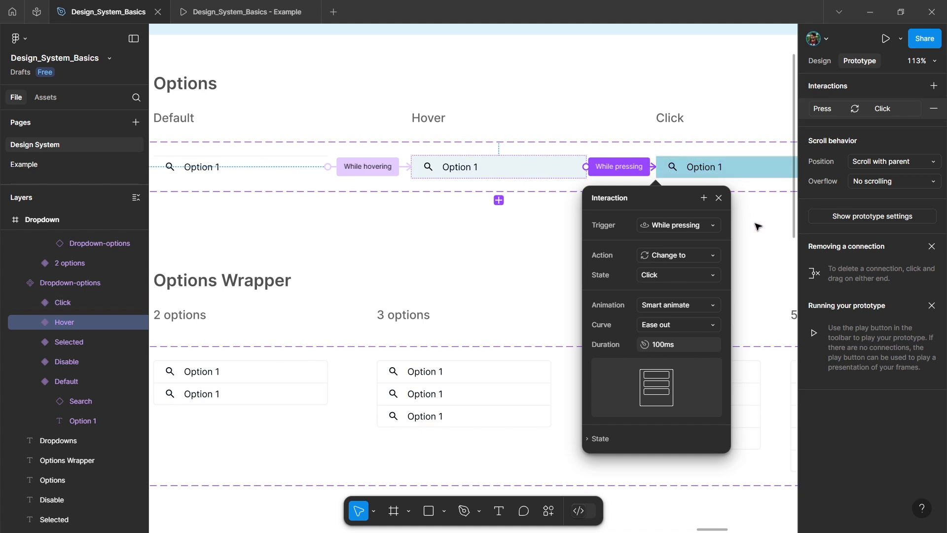
key("Escape")
Step: Move the open dropdown instance from the Dropdown frame into the Preview frame
scroll(545, 203, "down", 3)
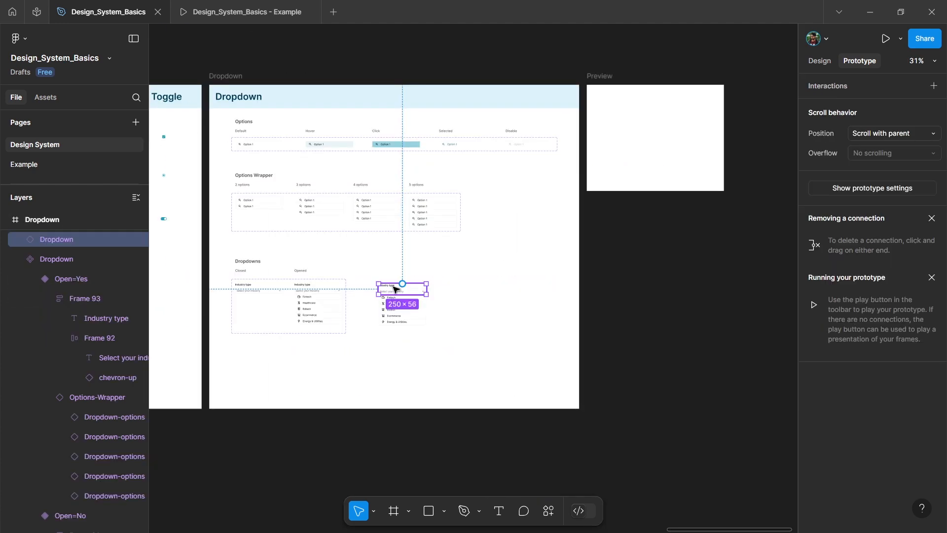
left_click_drag(396, 292, 651, 120)
scroll(651, 123, "right", 1)
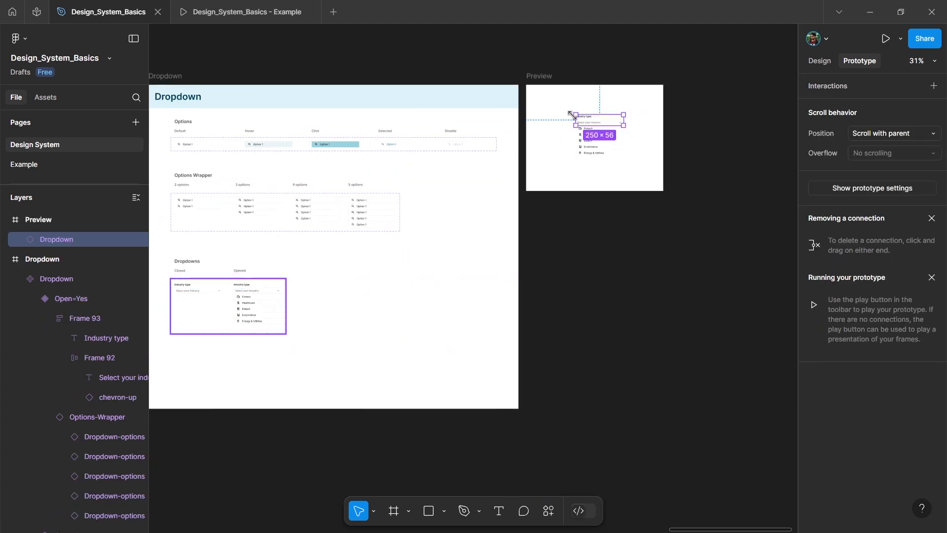
Step: Run the Preview frame's prototype in an enlarged preview window and check how the options react to hovering
scroll(658, 148, "up", 6)
left_click(660, 155)
key("shift+space")
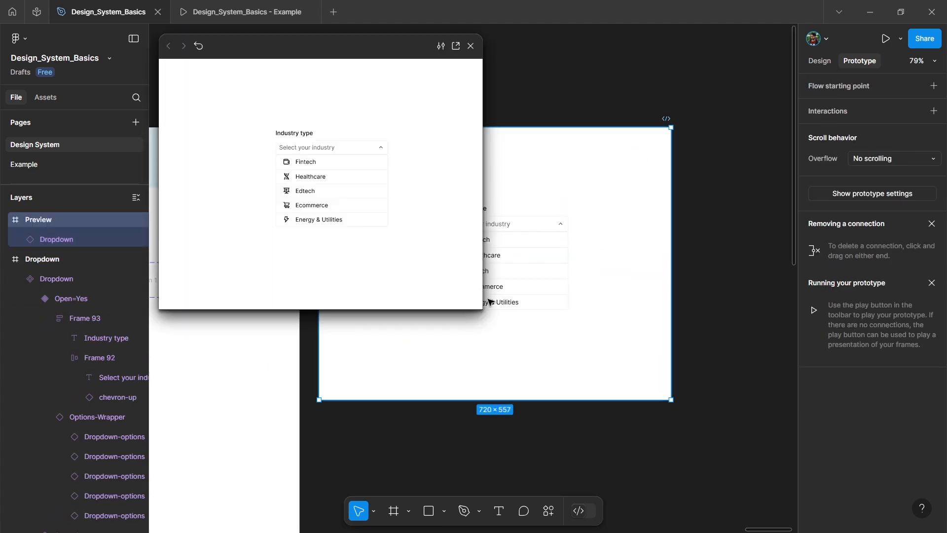
left_click_drag(606, 388, 678, 405)
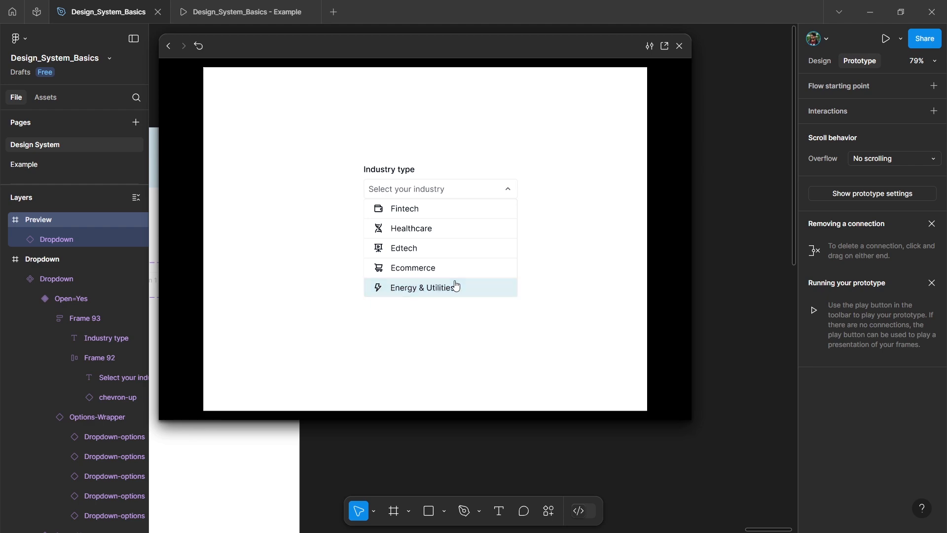
left_click(680, 46)
Step: Connect the closed variant's select field to the opened variant with an On click, Change to interaction that turns Open on
scroll(643, 112, "down", 2)
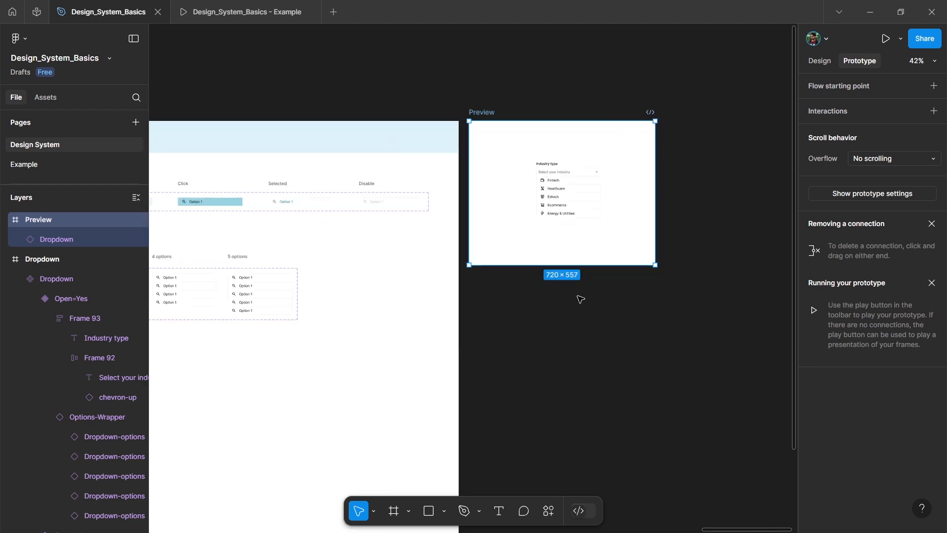
scroll(572, 296, "left", 6)
scroll(424, 336, "down", 2)
scroll(387, 316, "up", 2)
scroll(391, 281, "up", 2)
left_click(340, 215)
left_click(449, 203)
double_click(339, 214)
scroll(339, 214, "up", 3)
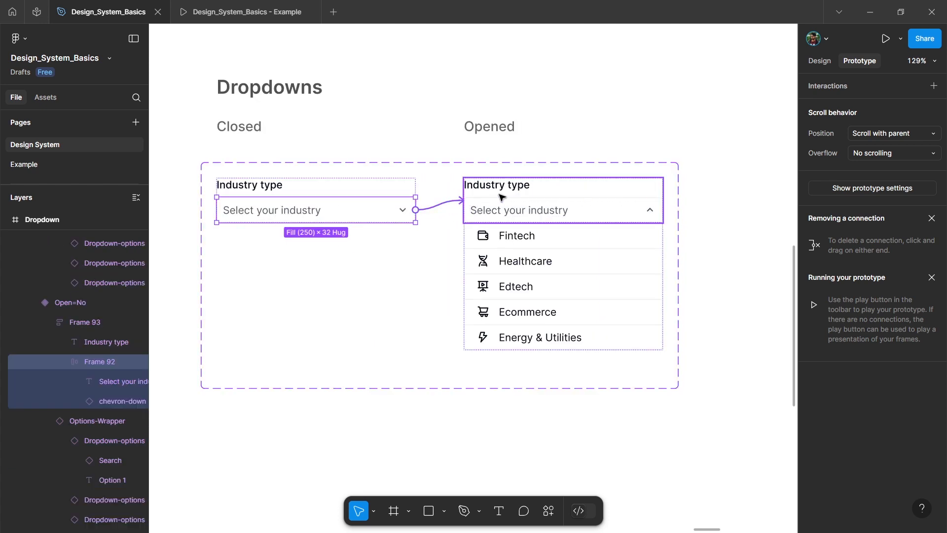
left_click_drag(511, 197, 512, 201)
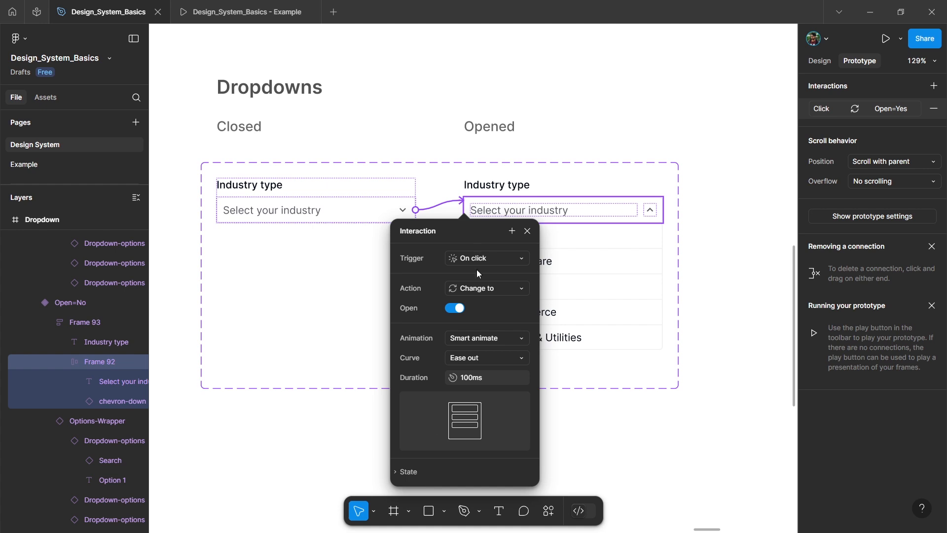
Step: Connect the opened variant's select field back to the closed variant with a prototype interaction
left_click(482, 219)
left_click_drag(463, 213, 296, 209)
left_click(424, 258)
Step: Run the Preview frame's prototype and test opening and closing the dropdown through its select field
left_click(426, 259)
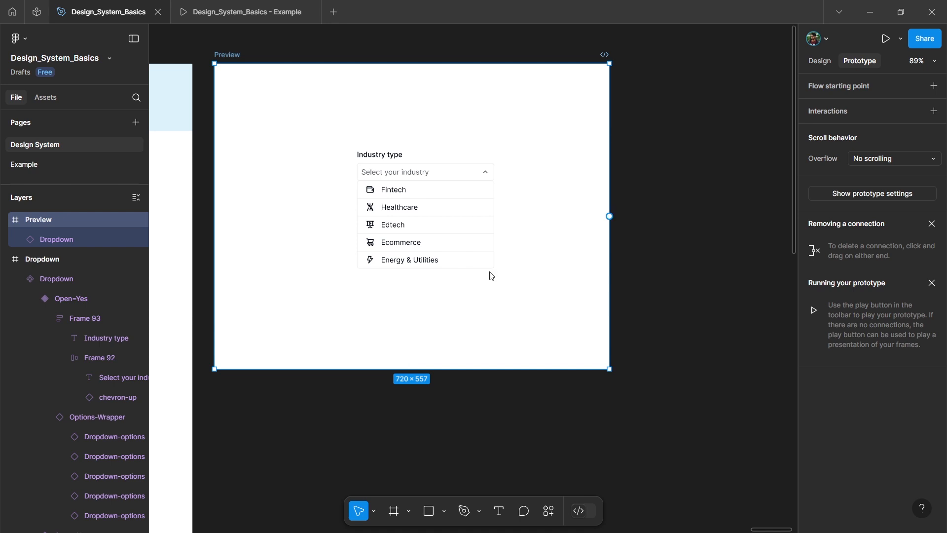
key("shift+space")
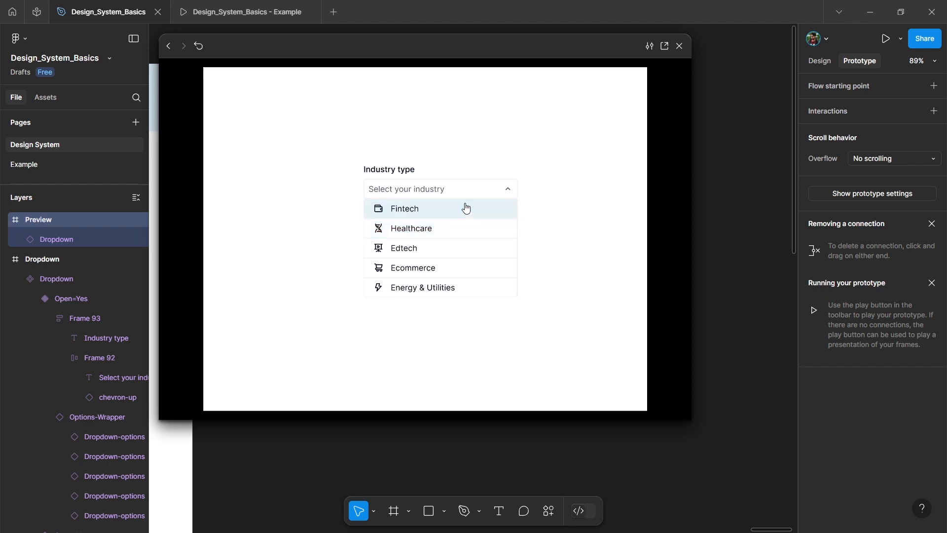
left_click(500, 189)
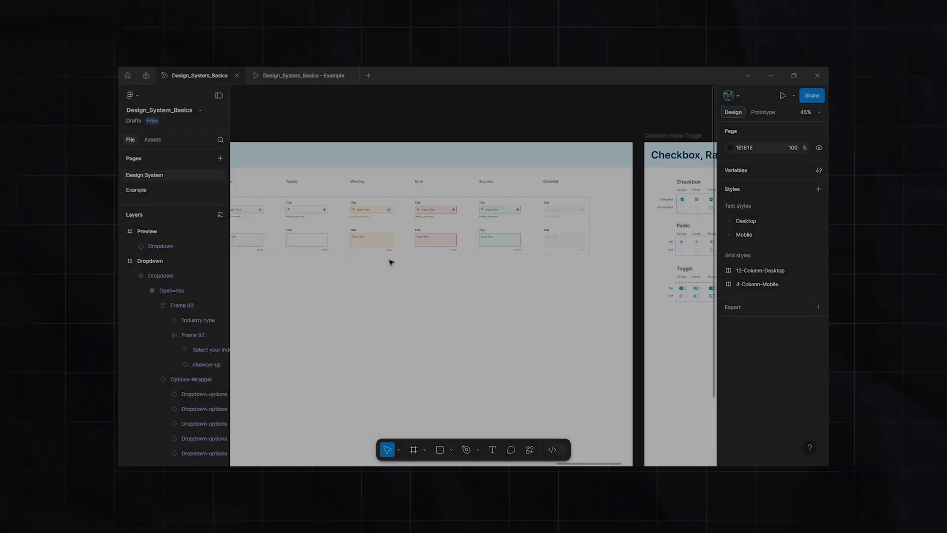
scroll(392, 262, "left", 15)
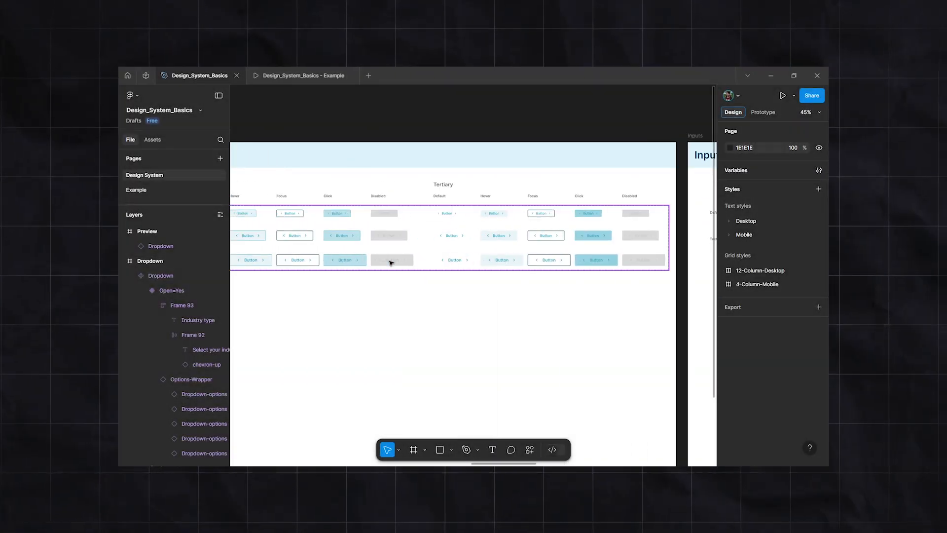
scroll(408, 304, "down", 5)
scroll(408, 304, "left", 8)
scroll(449, 251, "up", 5)
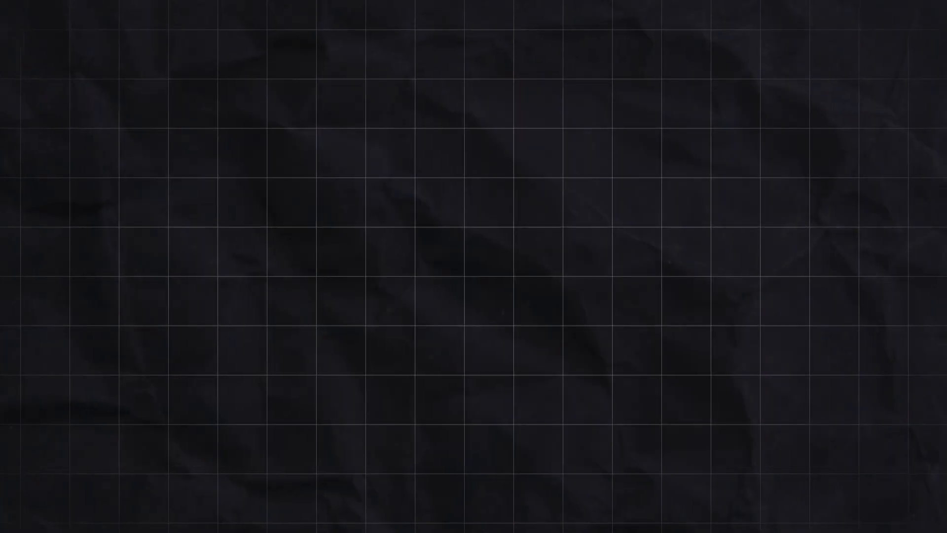